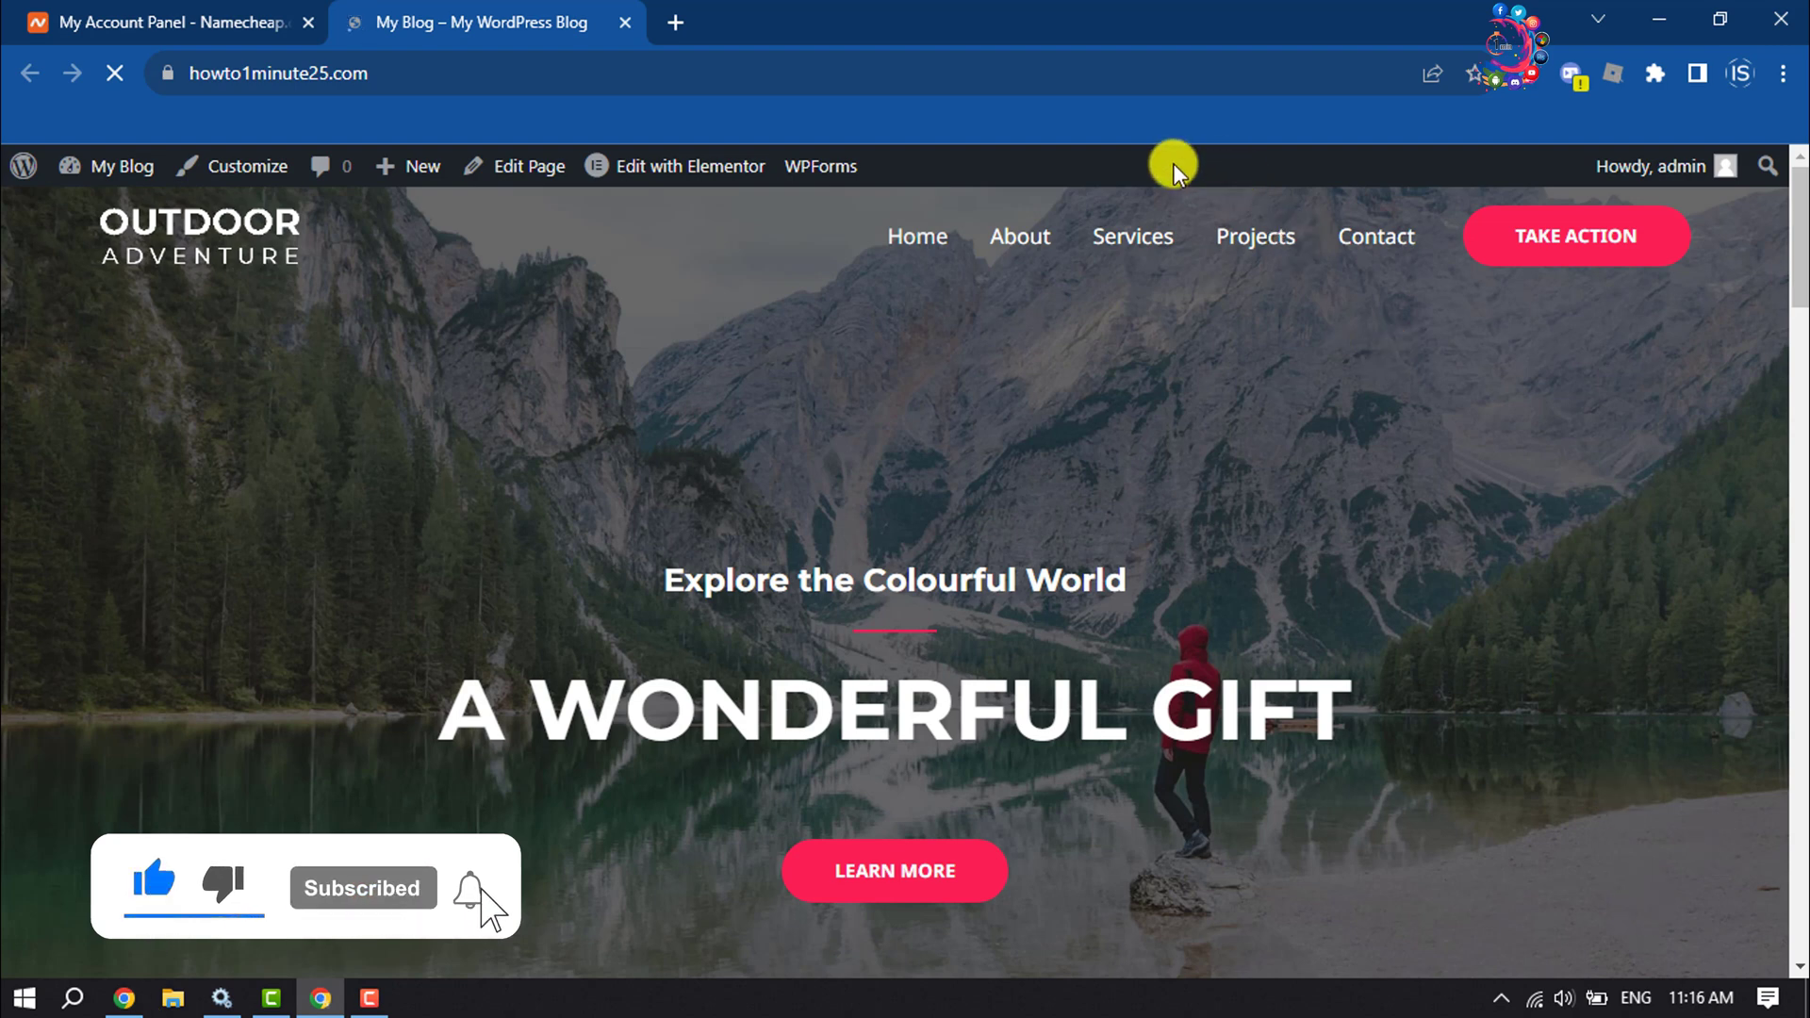
Step: Load cloudflare.com in a new Chrome tab, correcting a mistyped address first
{"action": "left_click", "coordinate": [675, 22]}
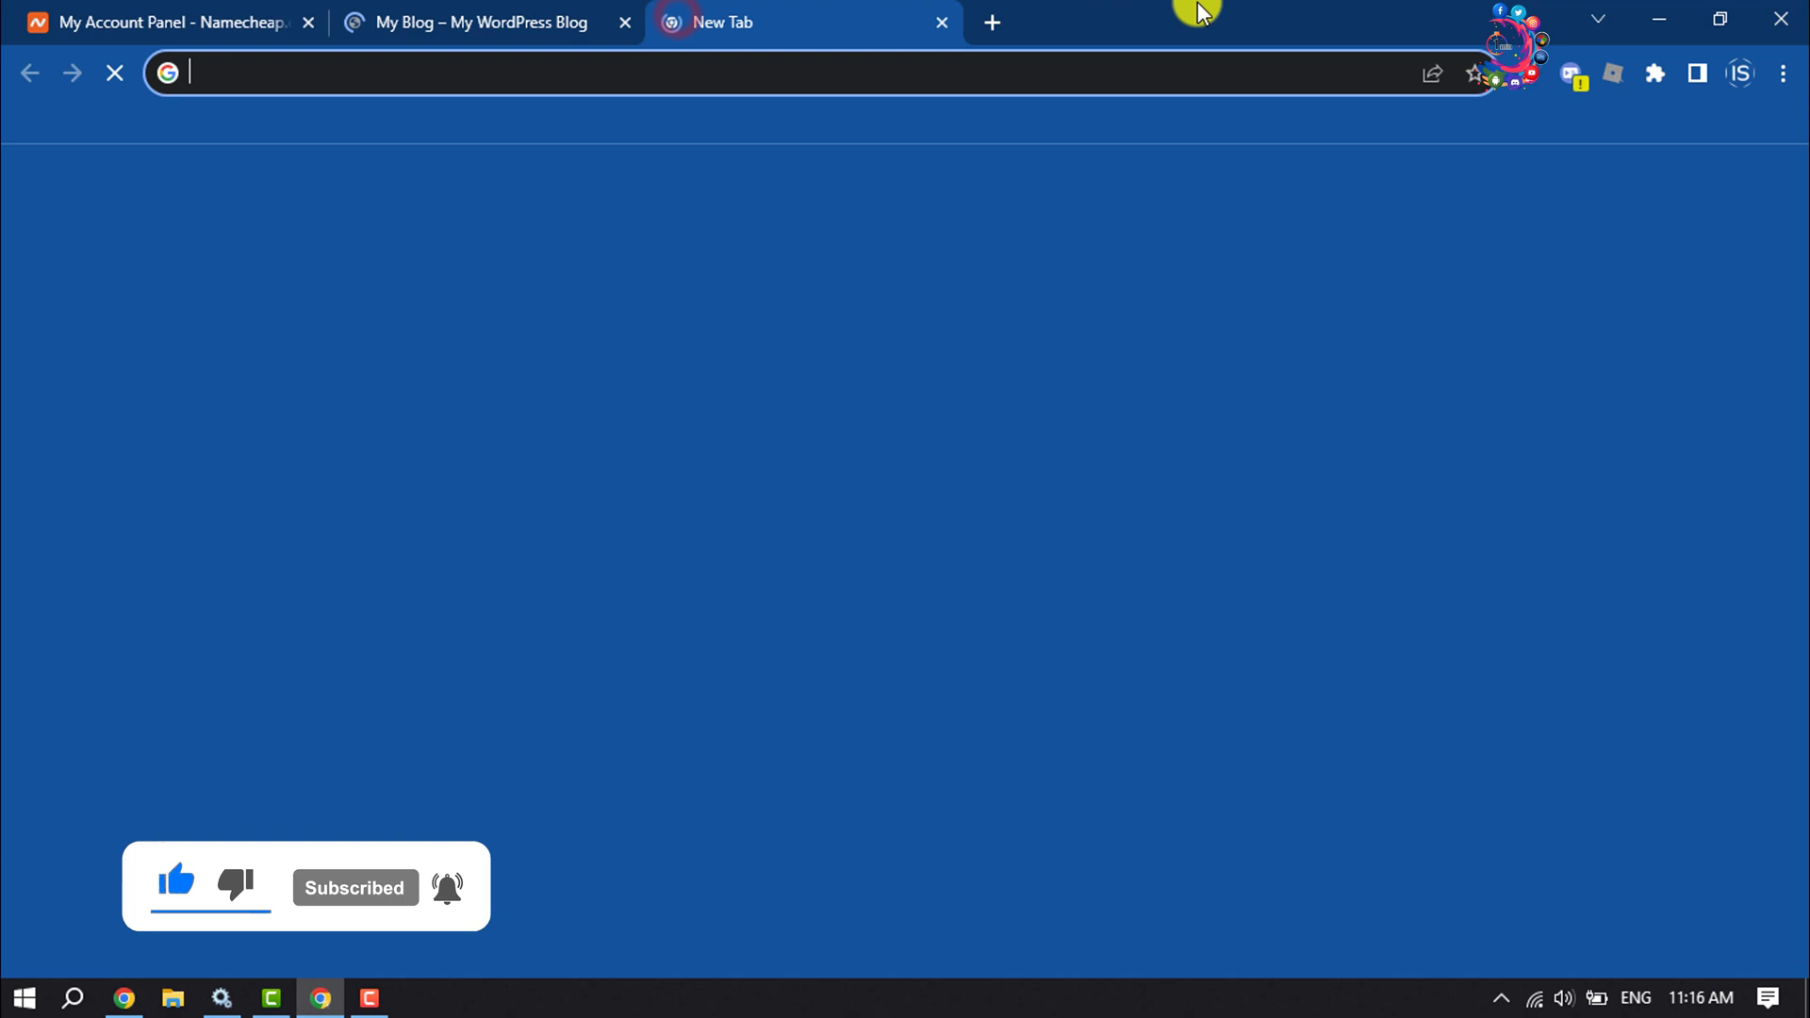
{"action": "type", "text": "cloudfal"}
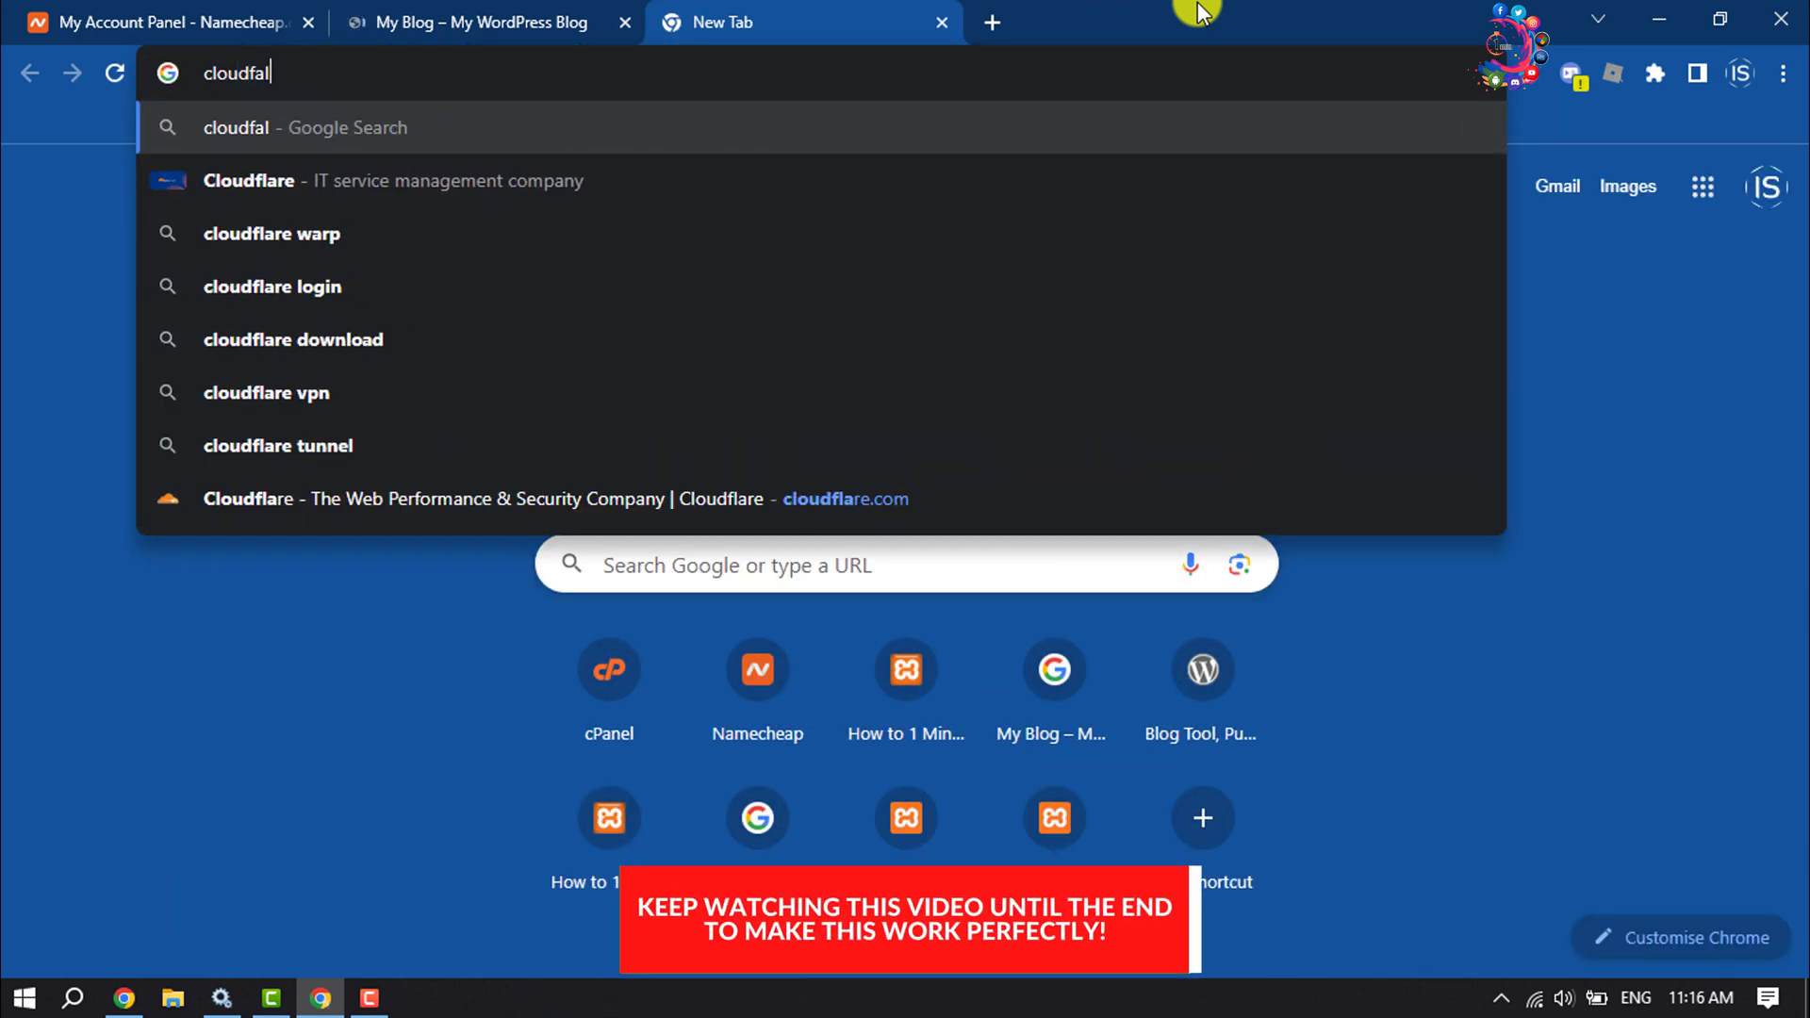
{"action": "type", "text": "r"}
{"action": "key", "text": "BackSpace"}
{"action": "key", "text": "BackSpace"}
{"action": "key", "text": "BackSpace"}
{"action": "type", "text": "lare.com"}
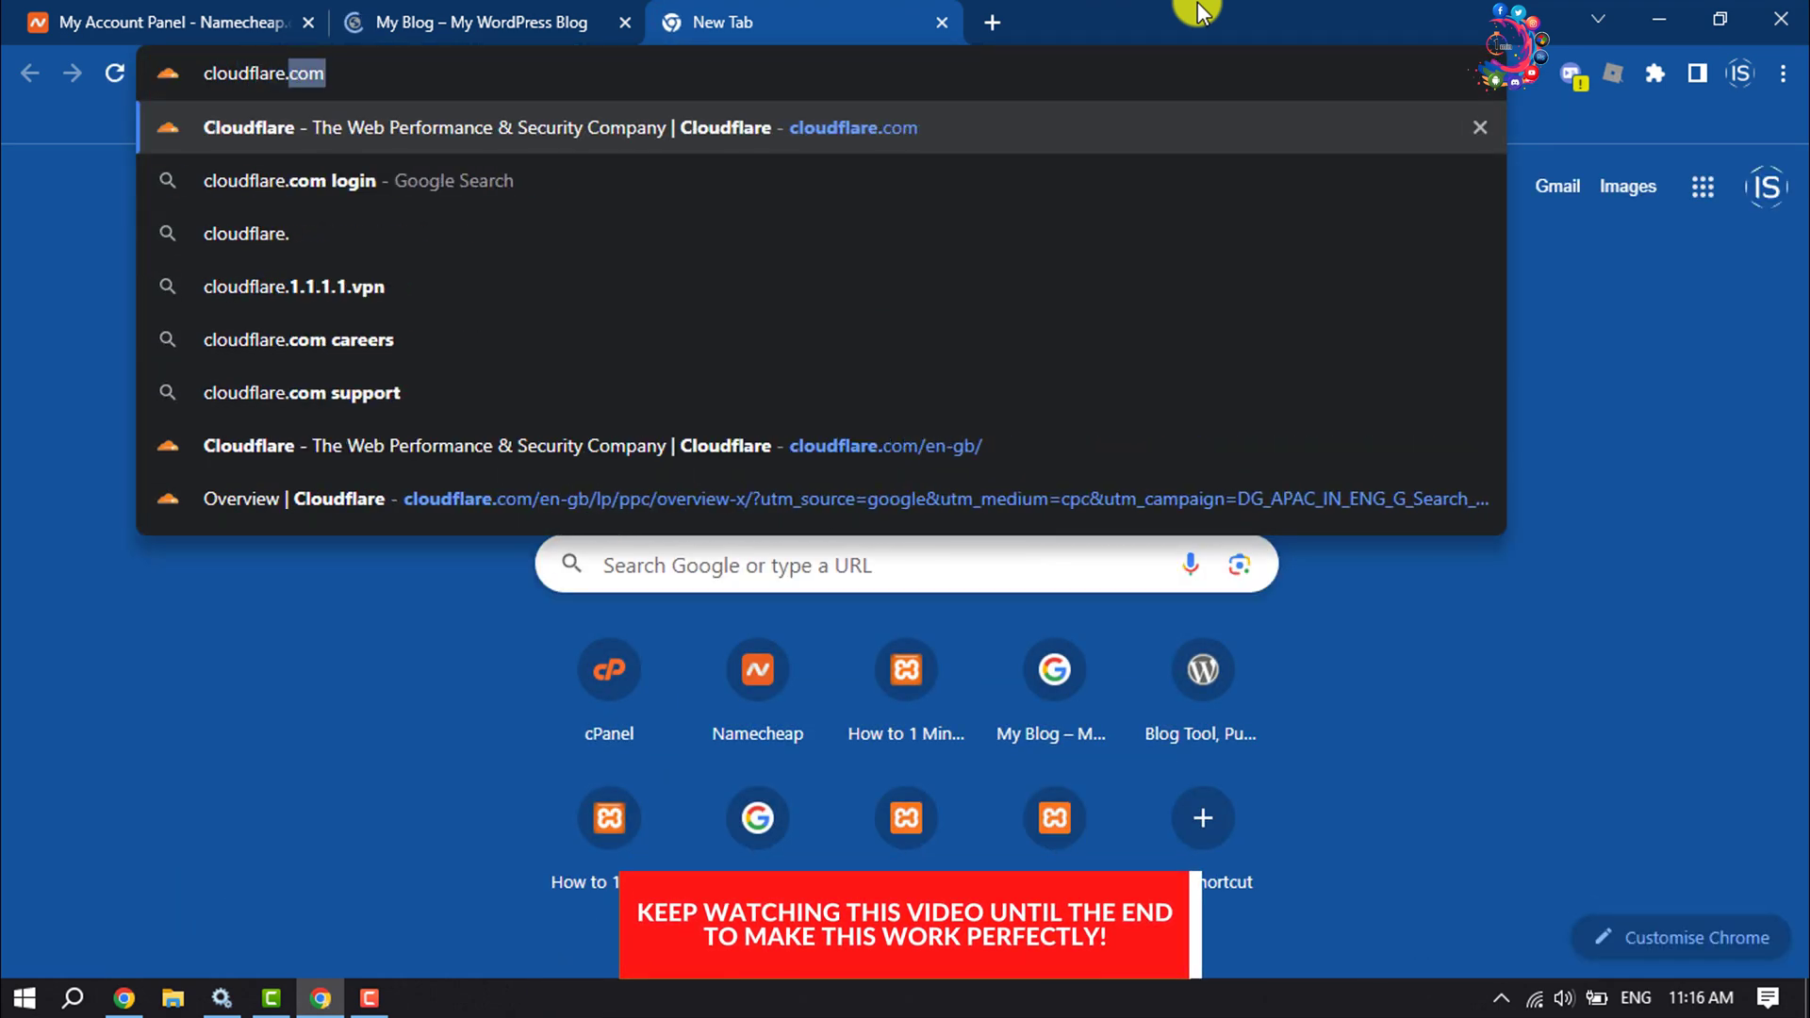
{"action": "key", "text": "Return"}
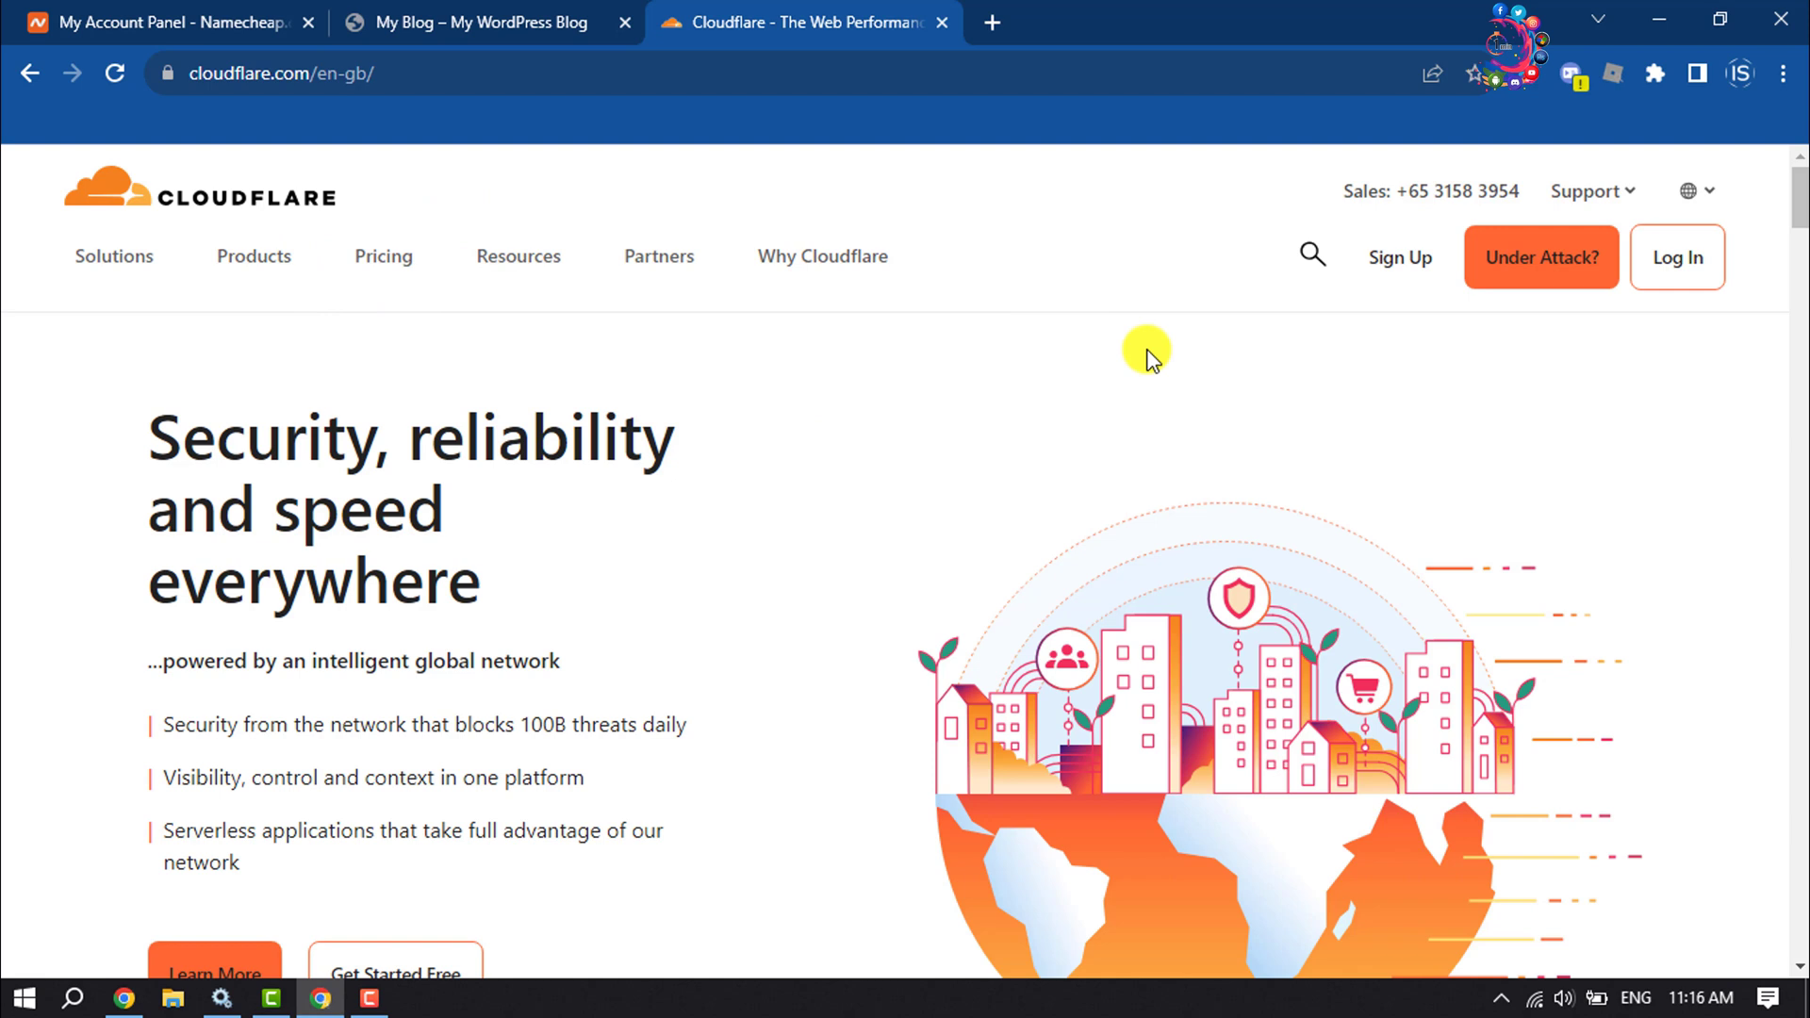
Step: Register a Cloudflare account by entering an email and password and submitting the sign-up form
{"action": "left_click", "coordinate": [1392, 262]}
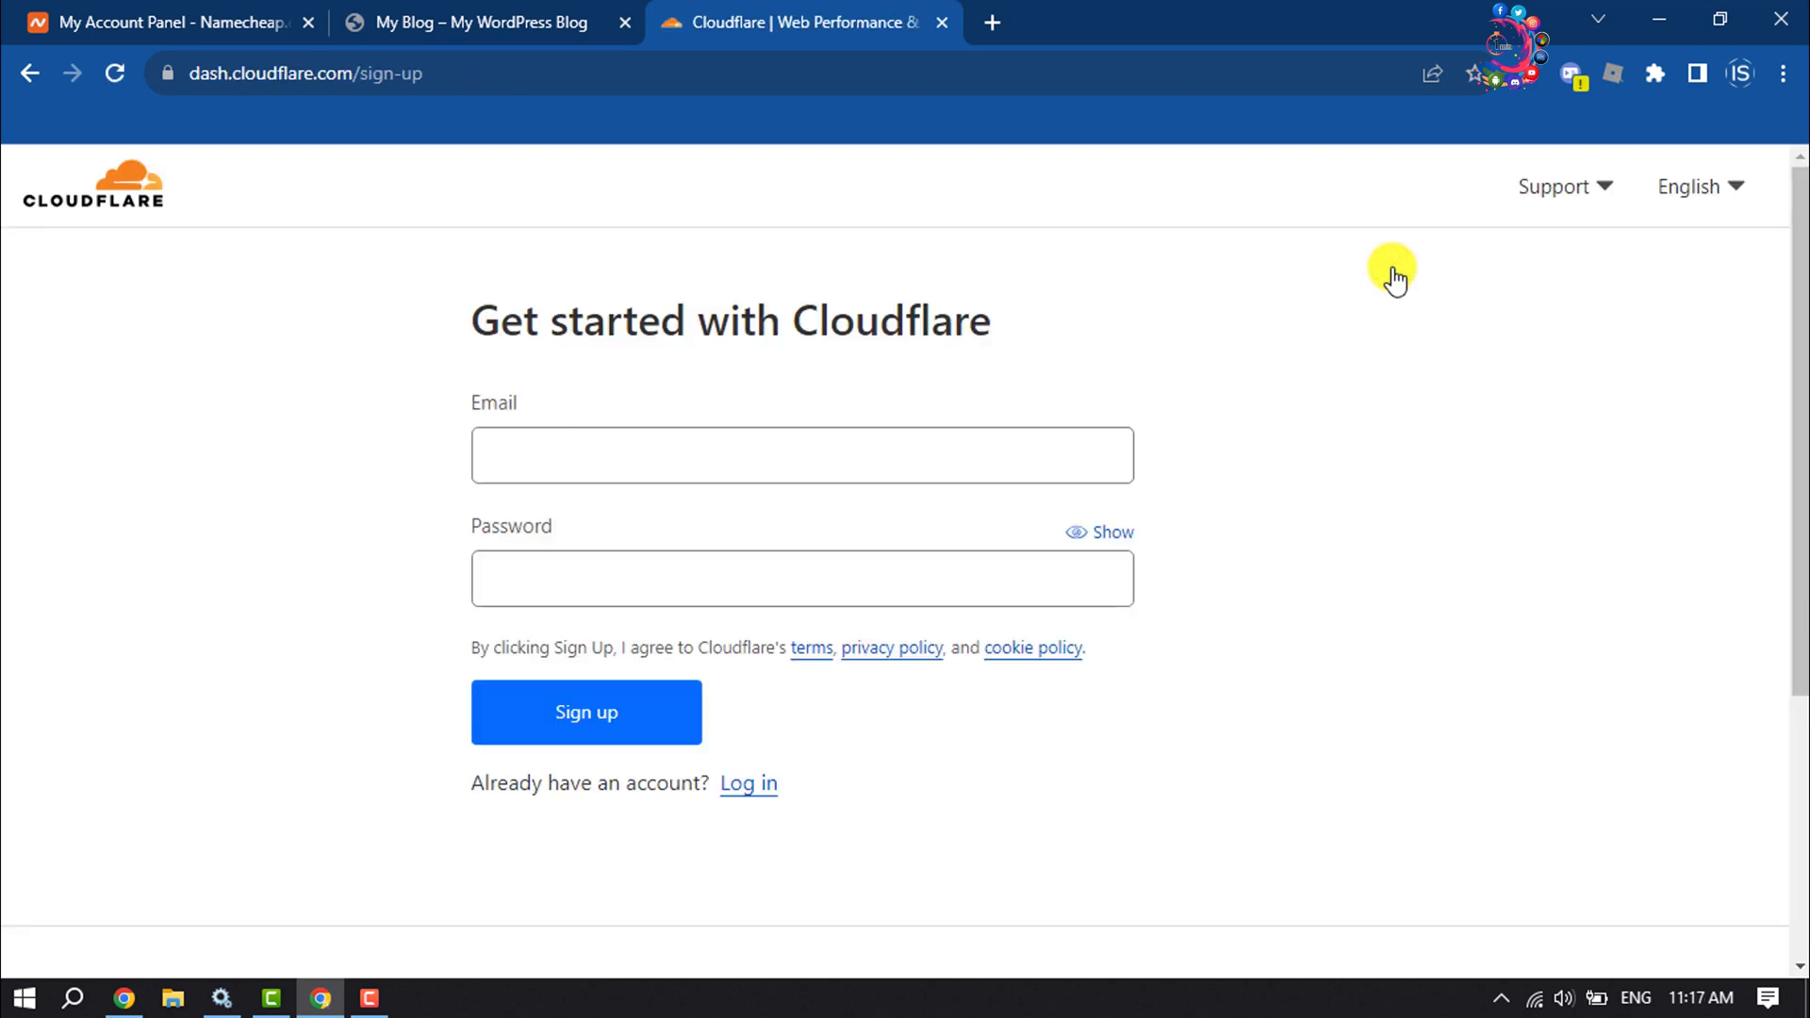
{"action": "left_click", "coordinate": [614, 451]}
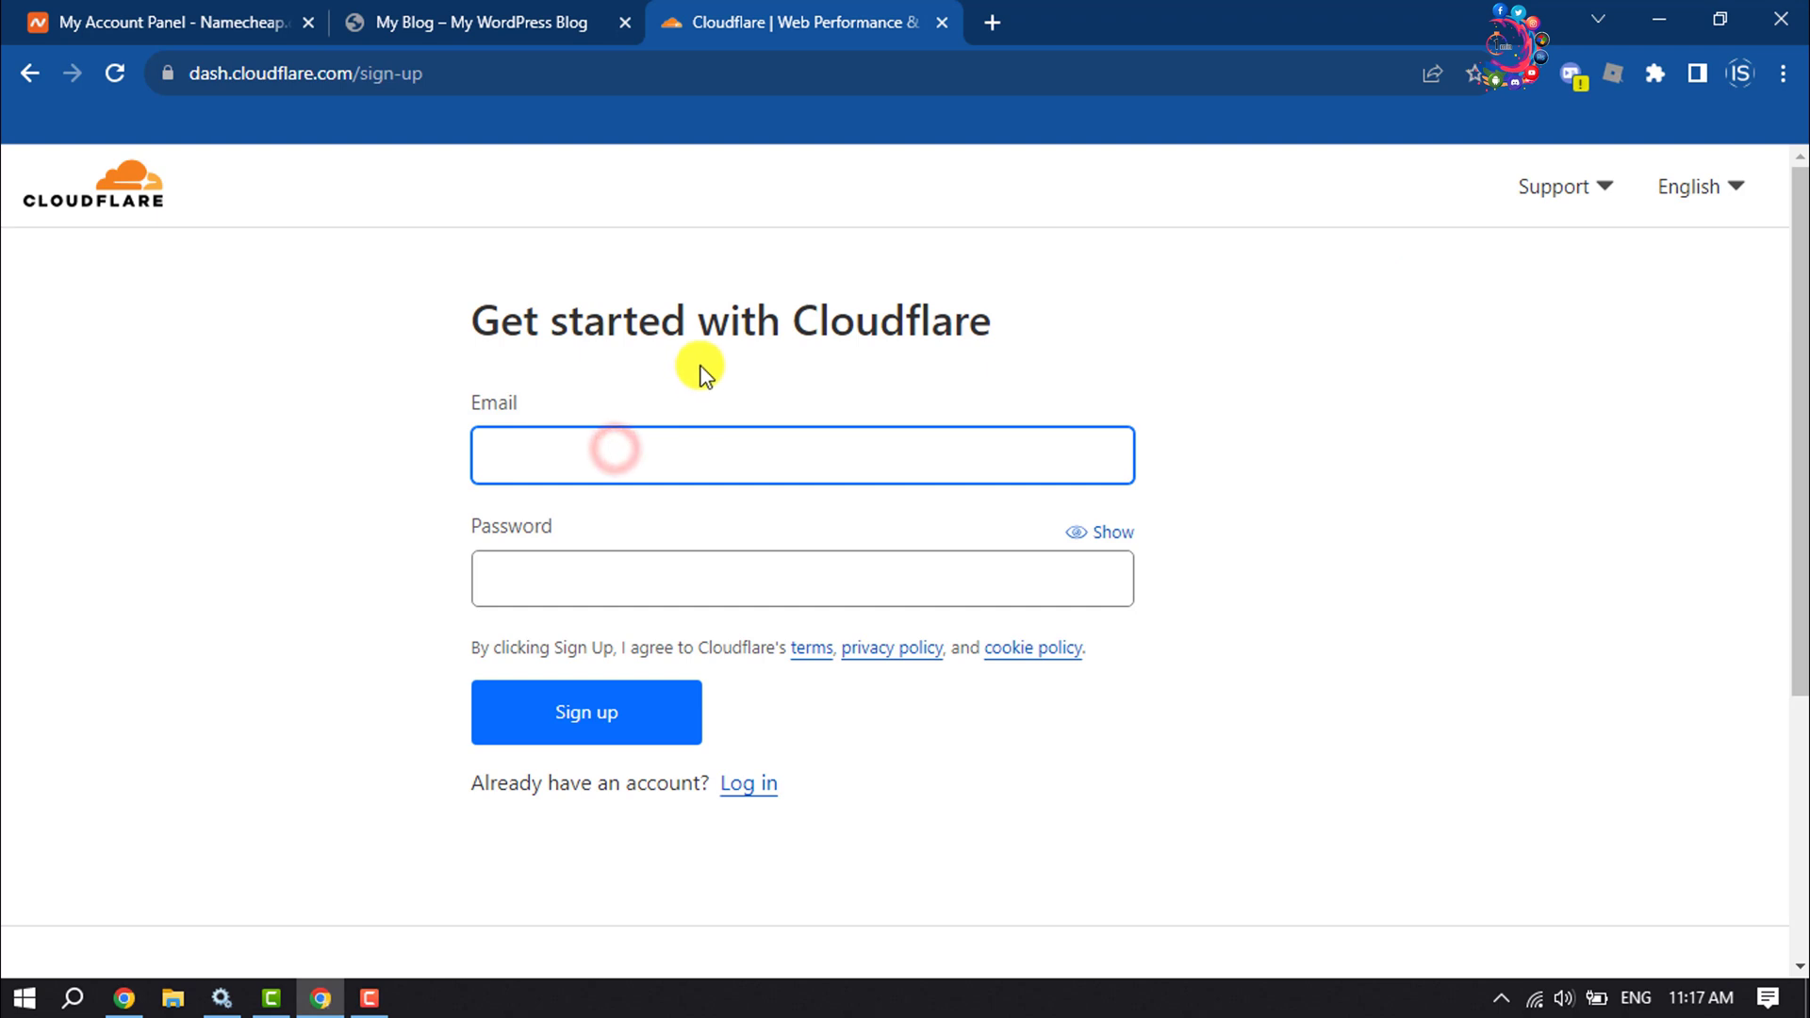
{"action": "left_click", "coordinate": [648, 565]}
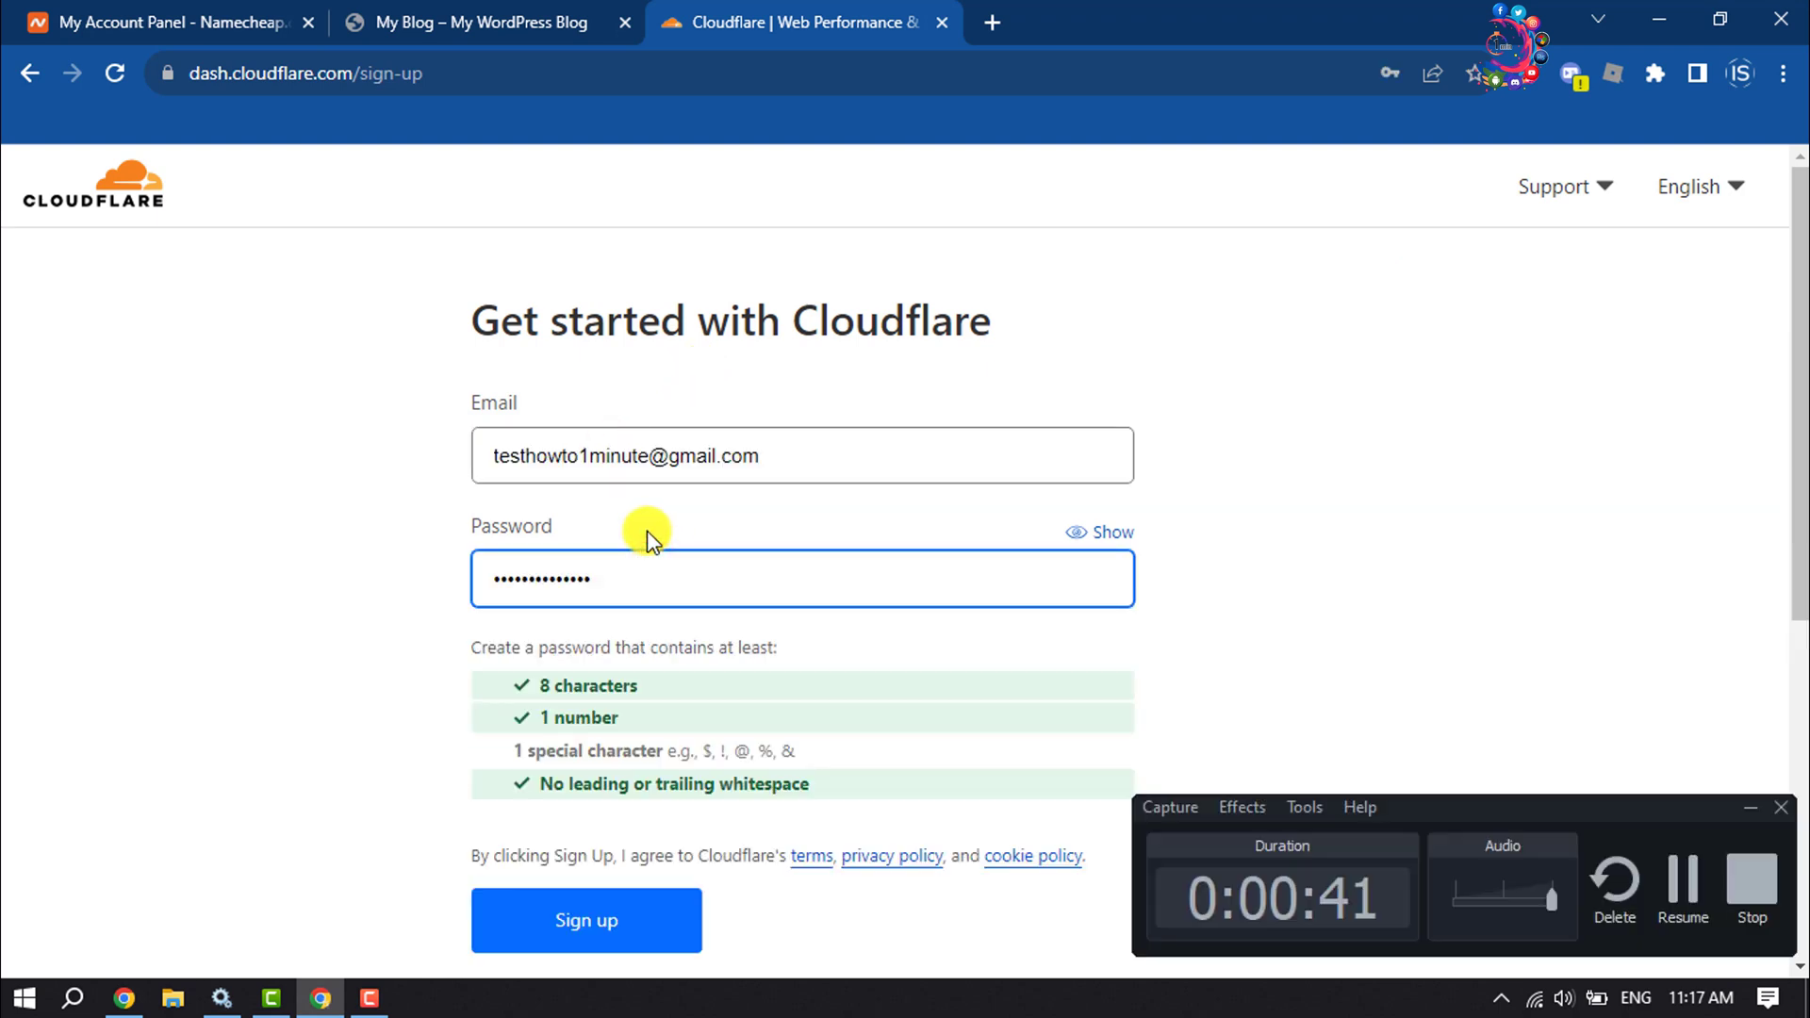
{"action": "left_click", "coordinate": [586, 922]}
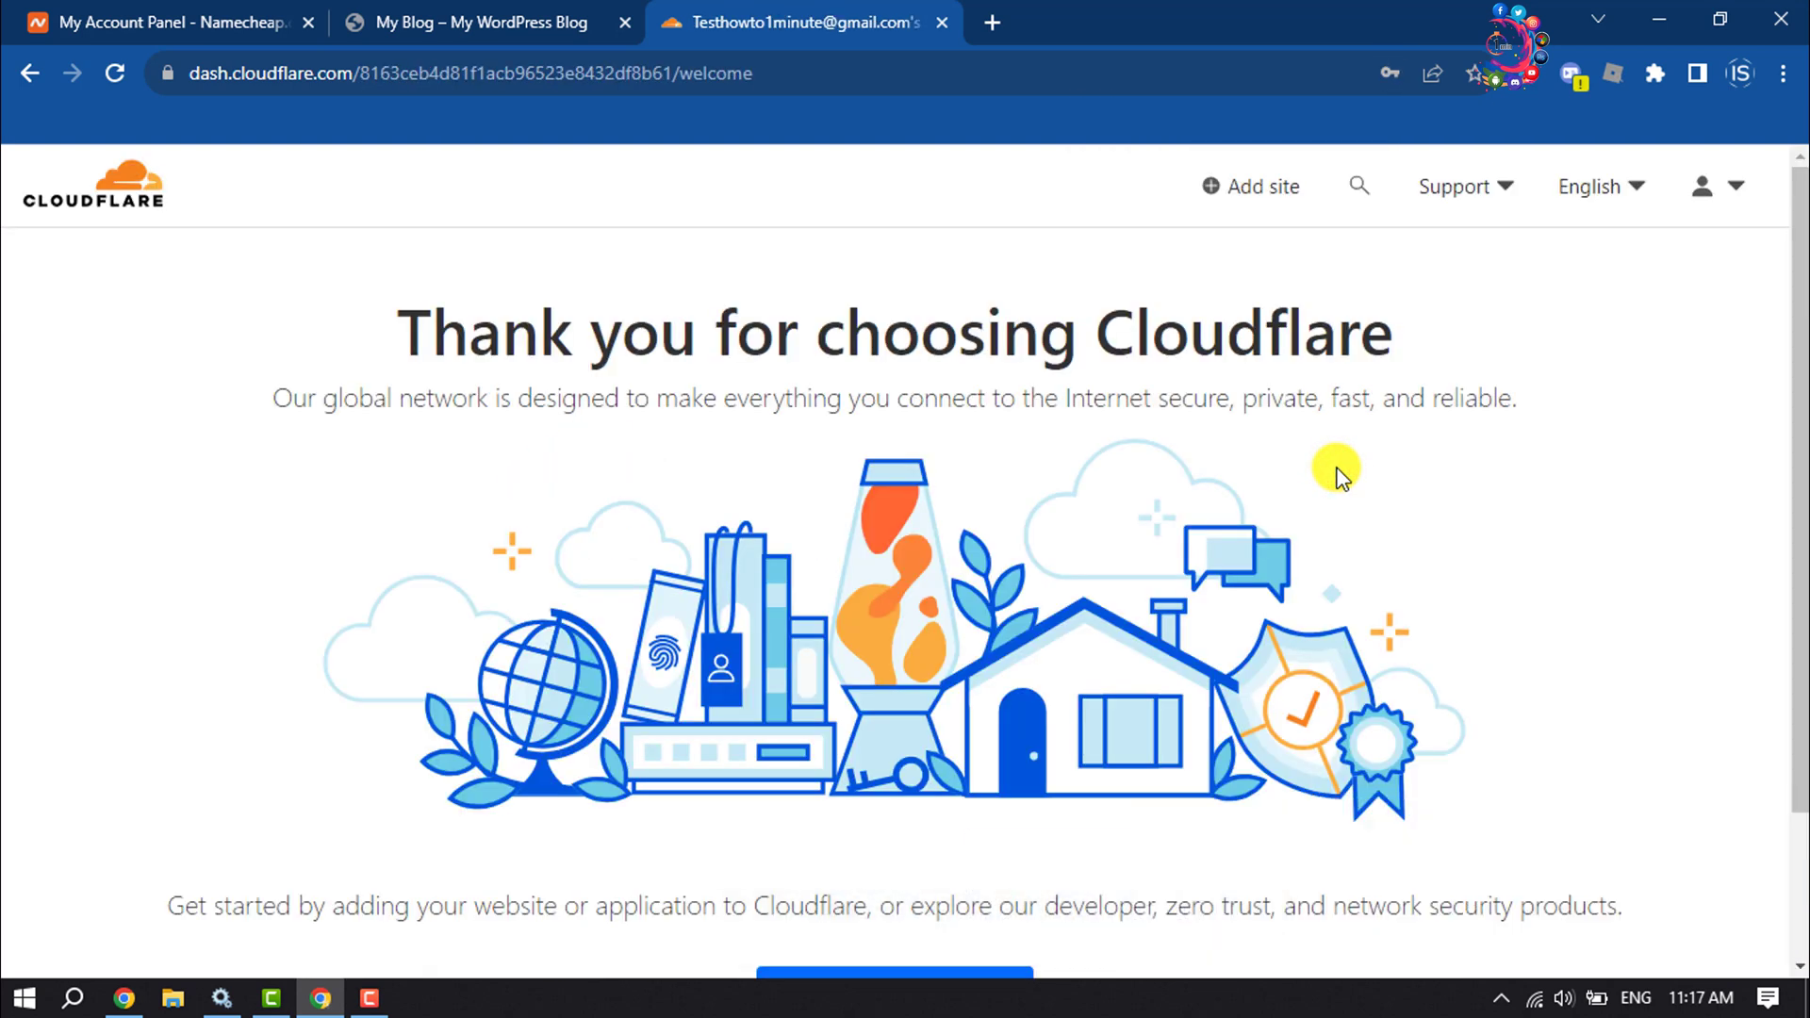
{"action": "scroll", "coordinate": [1341, 474], "scroll_direction": "down", "scroll_amount": 2}
{"action": "scroll", "coordinate": [1342, 474], "scroll_direction": "up", "scroll_amount": 2}
{"action": "scroll", "coordinate": [1341, 474], "scroll_direction": "down", "scroll_amount": 2}
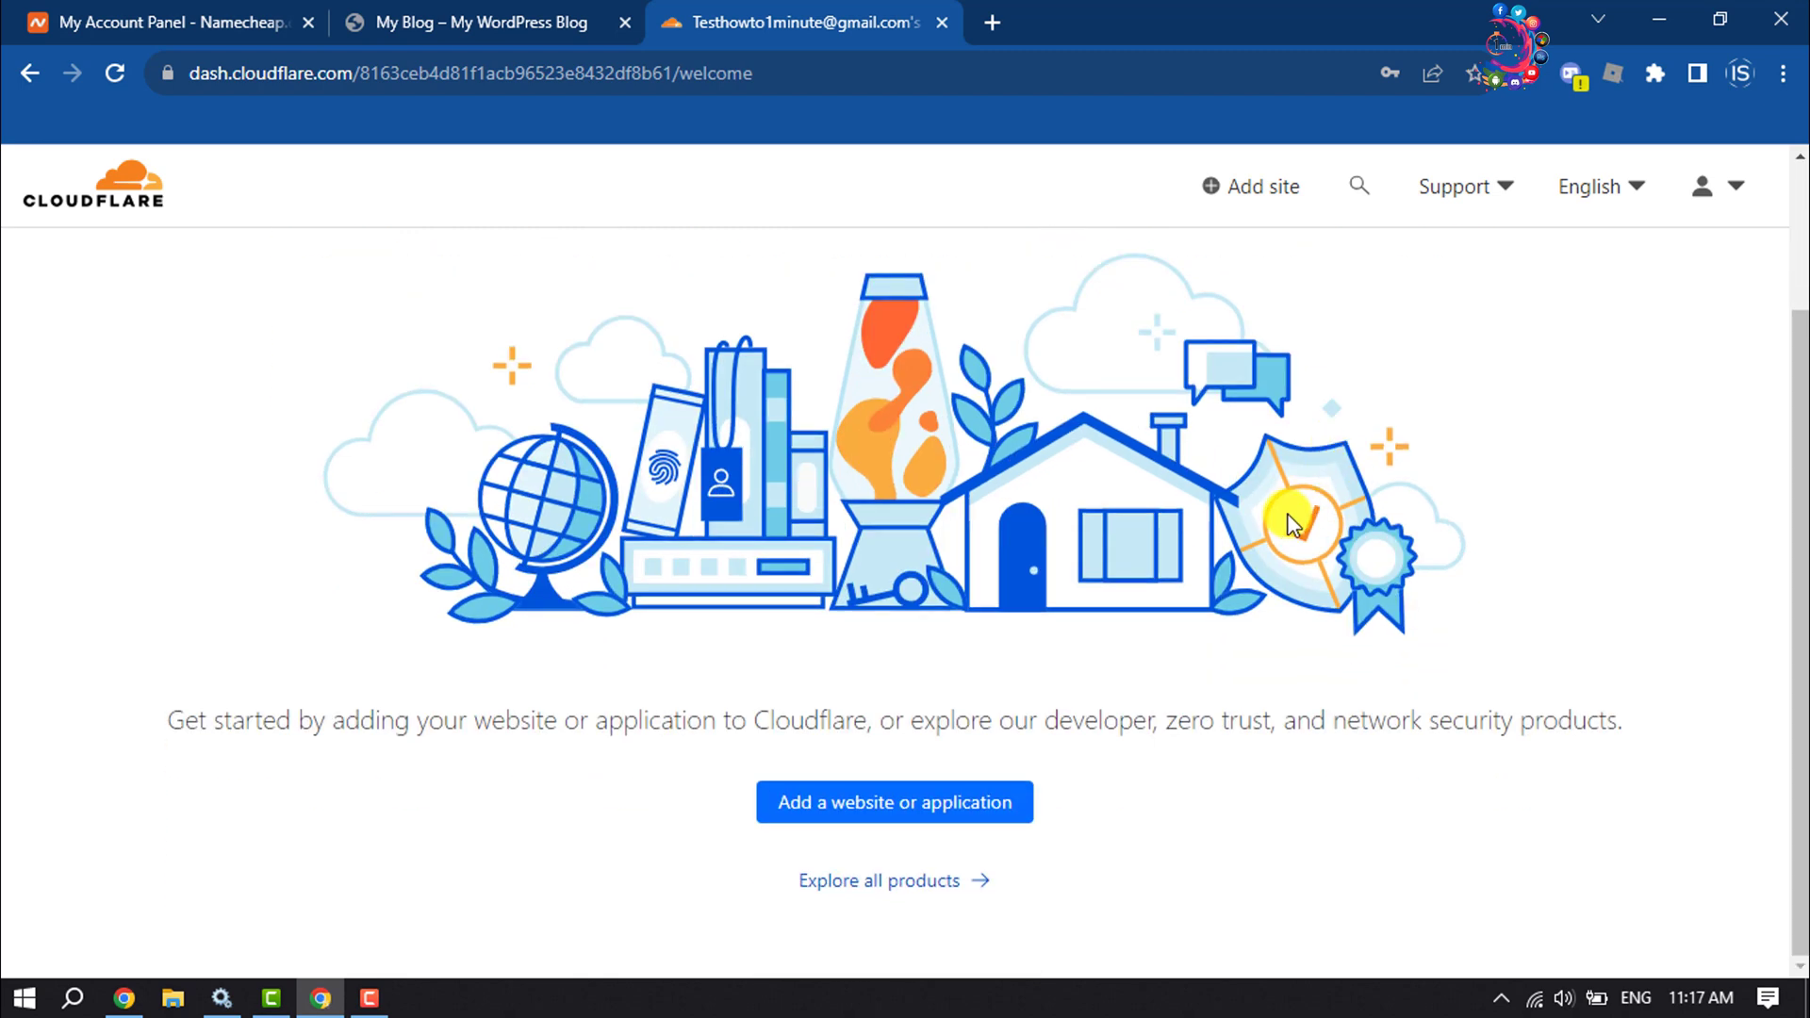
Step: Start adding a website and copy the blog's web address from the WordPress tab
{"action": "left_click", "coordinate": [896, 807]}
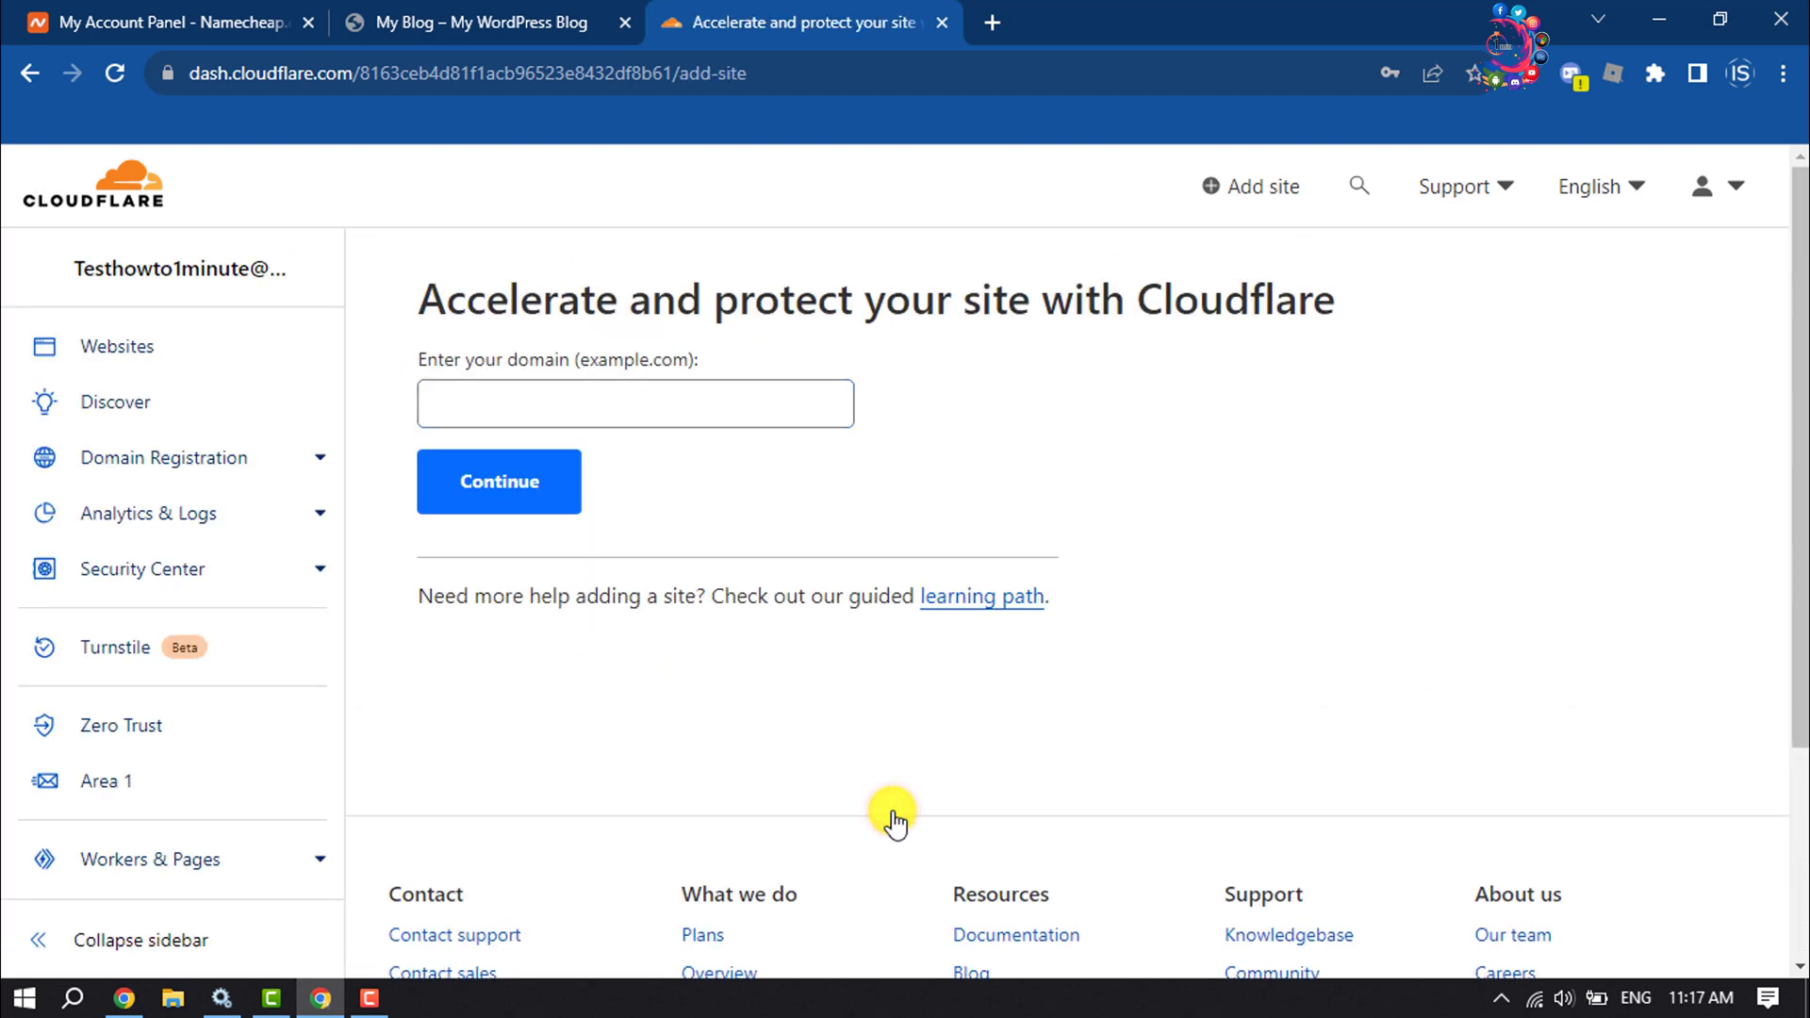
{"action": "left_click", "coordinate": [565, 404]}
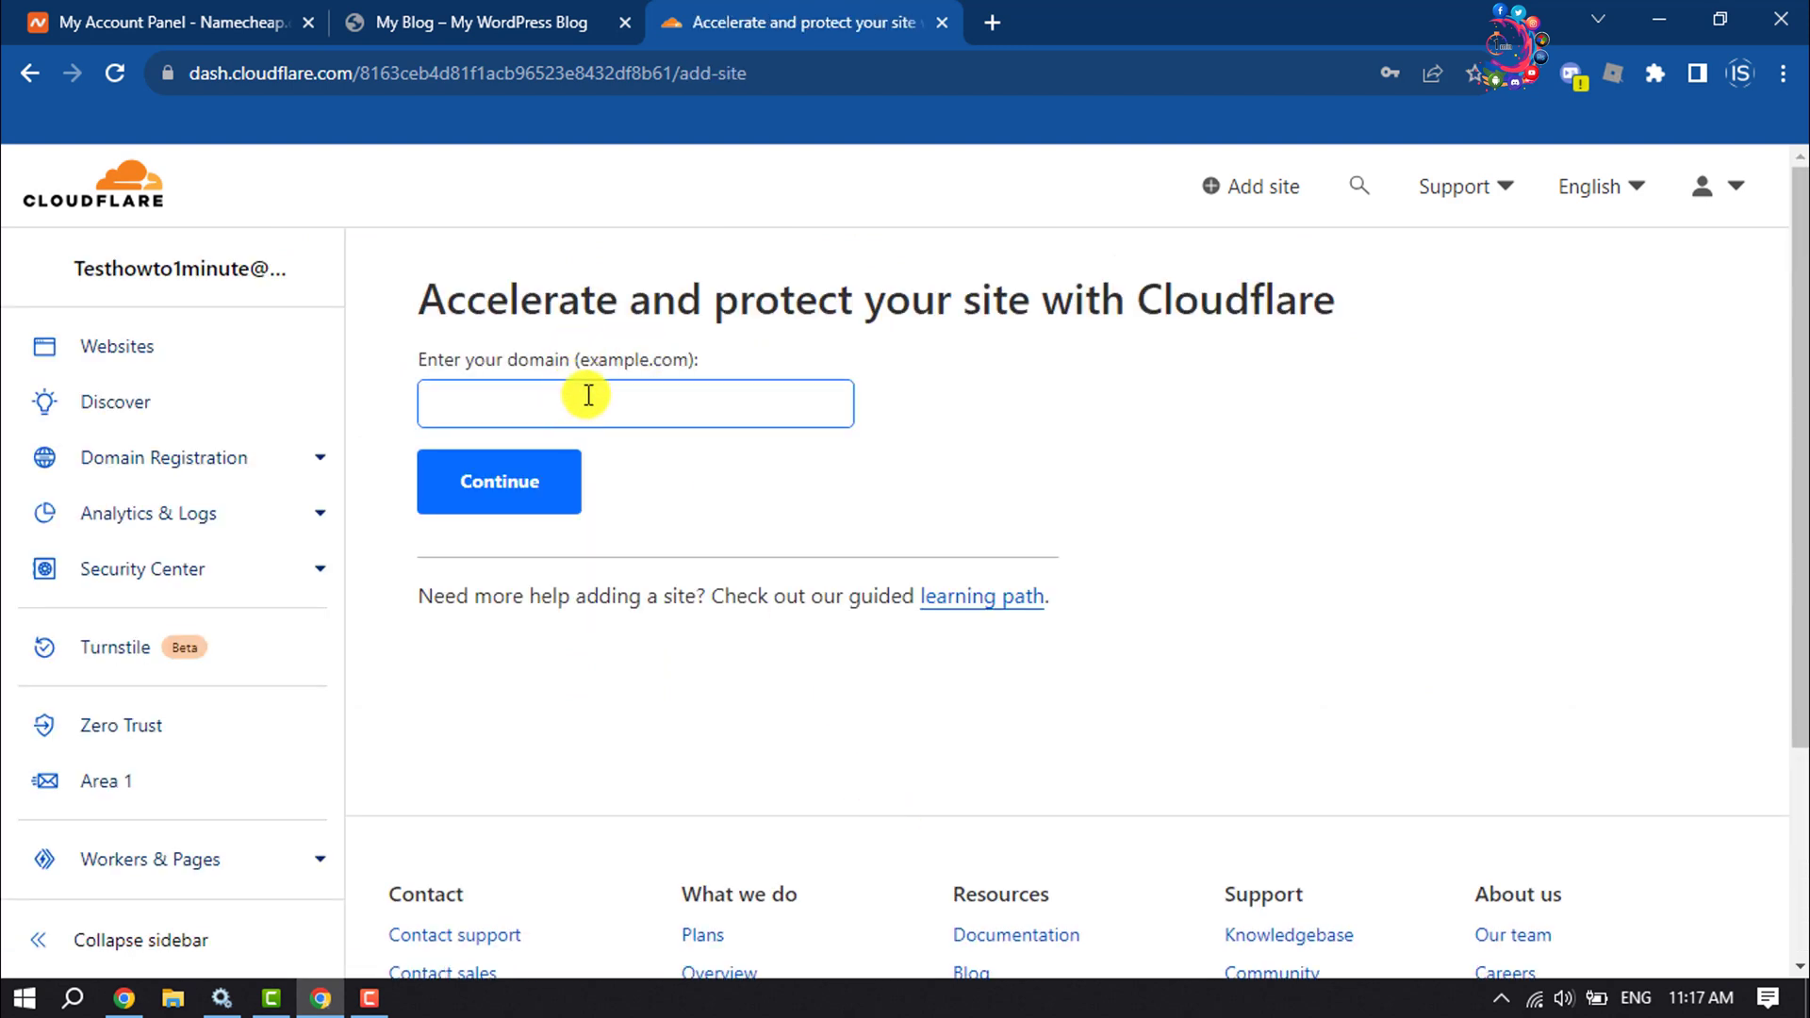
{"action": "left_click", "coordinate": [466, 20]}
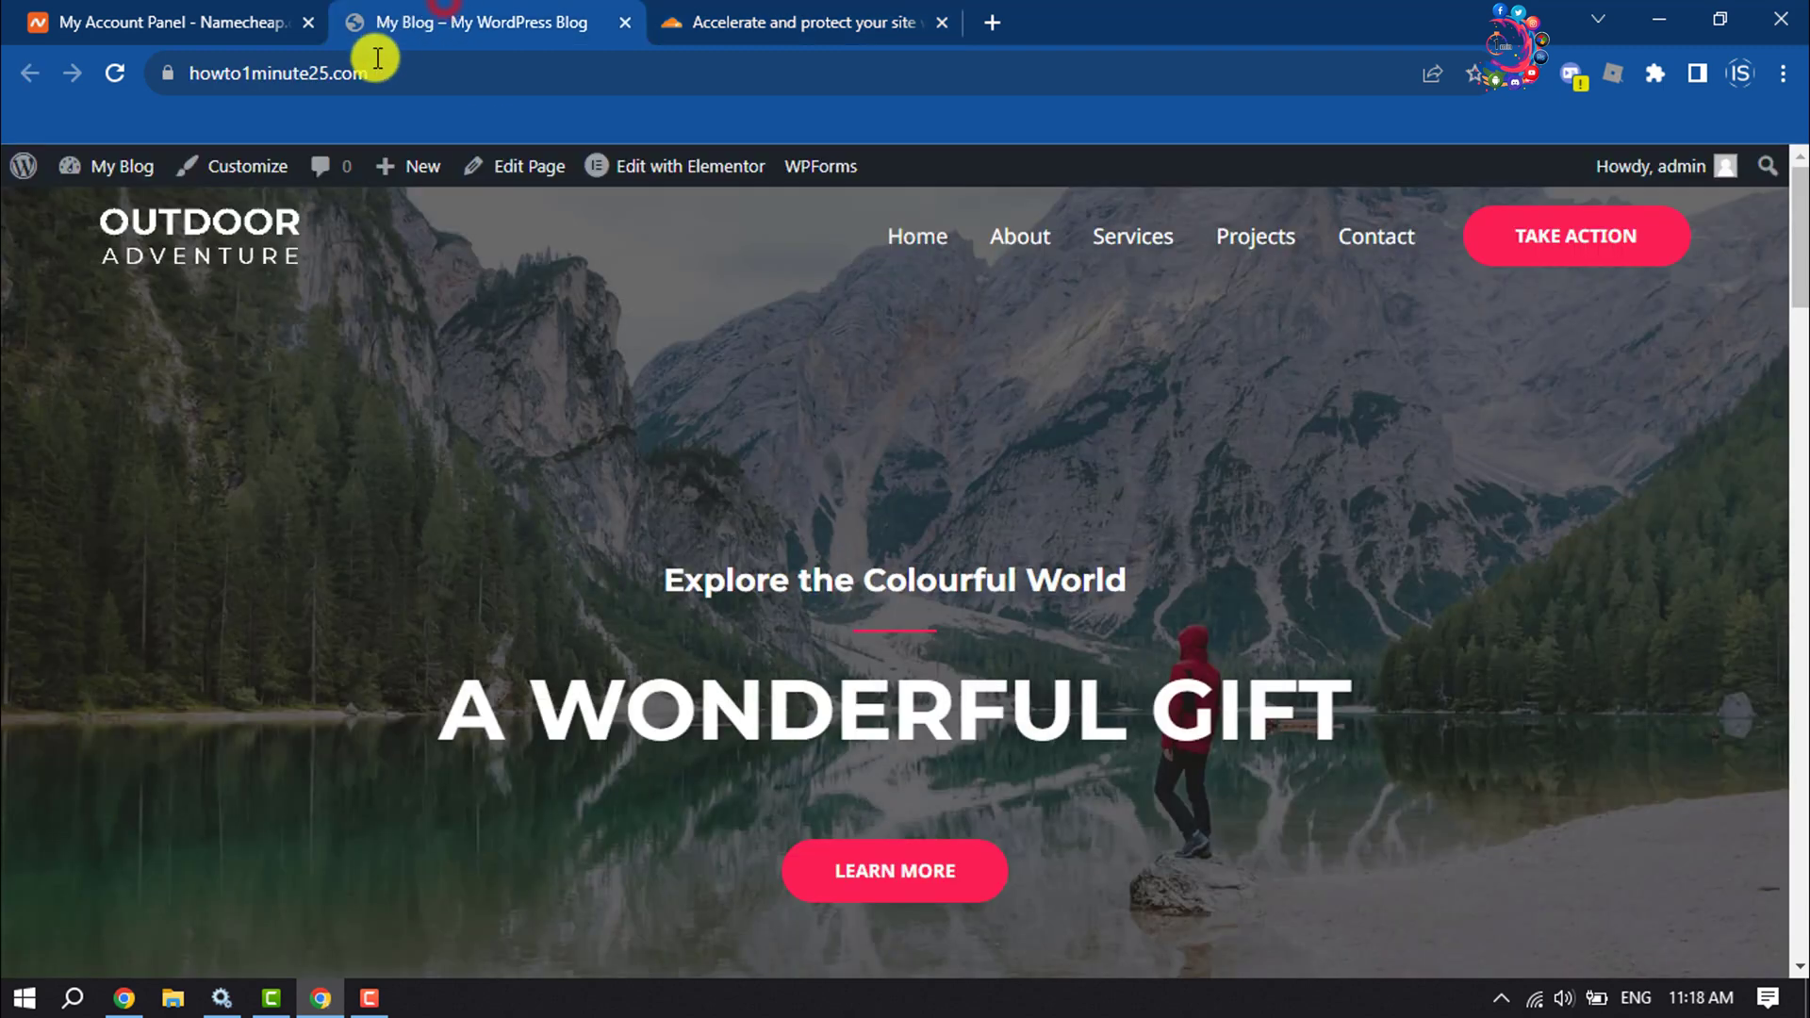
{"action": "left_click", "coordinate": [814, 21]}
{"action": "left_click", "coordinate": [441, 22]}
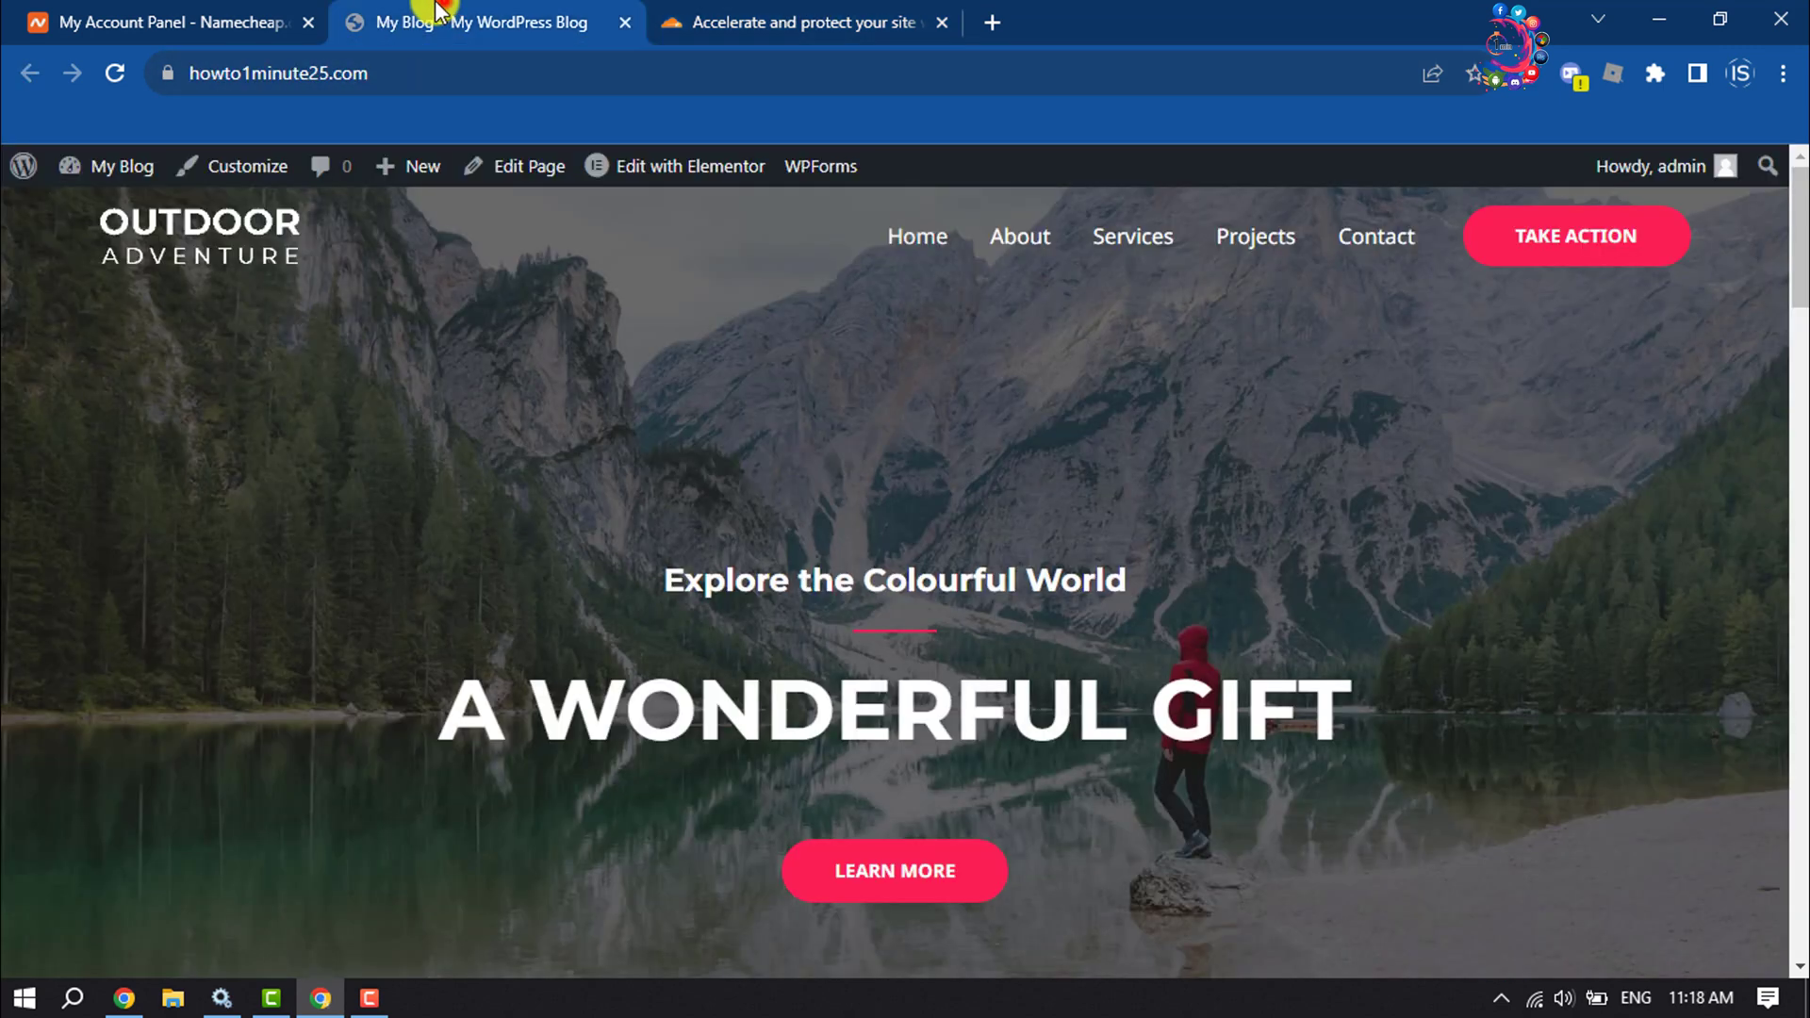
{"action": "left_click", "coordinate": [436, 73]}
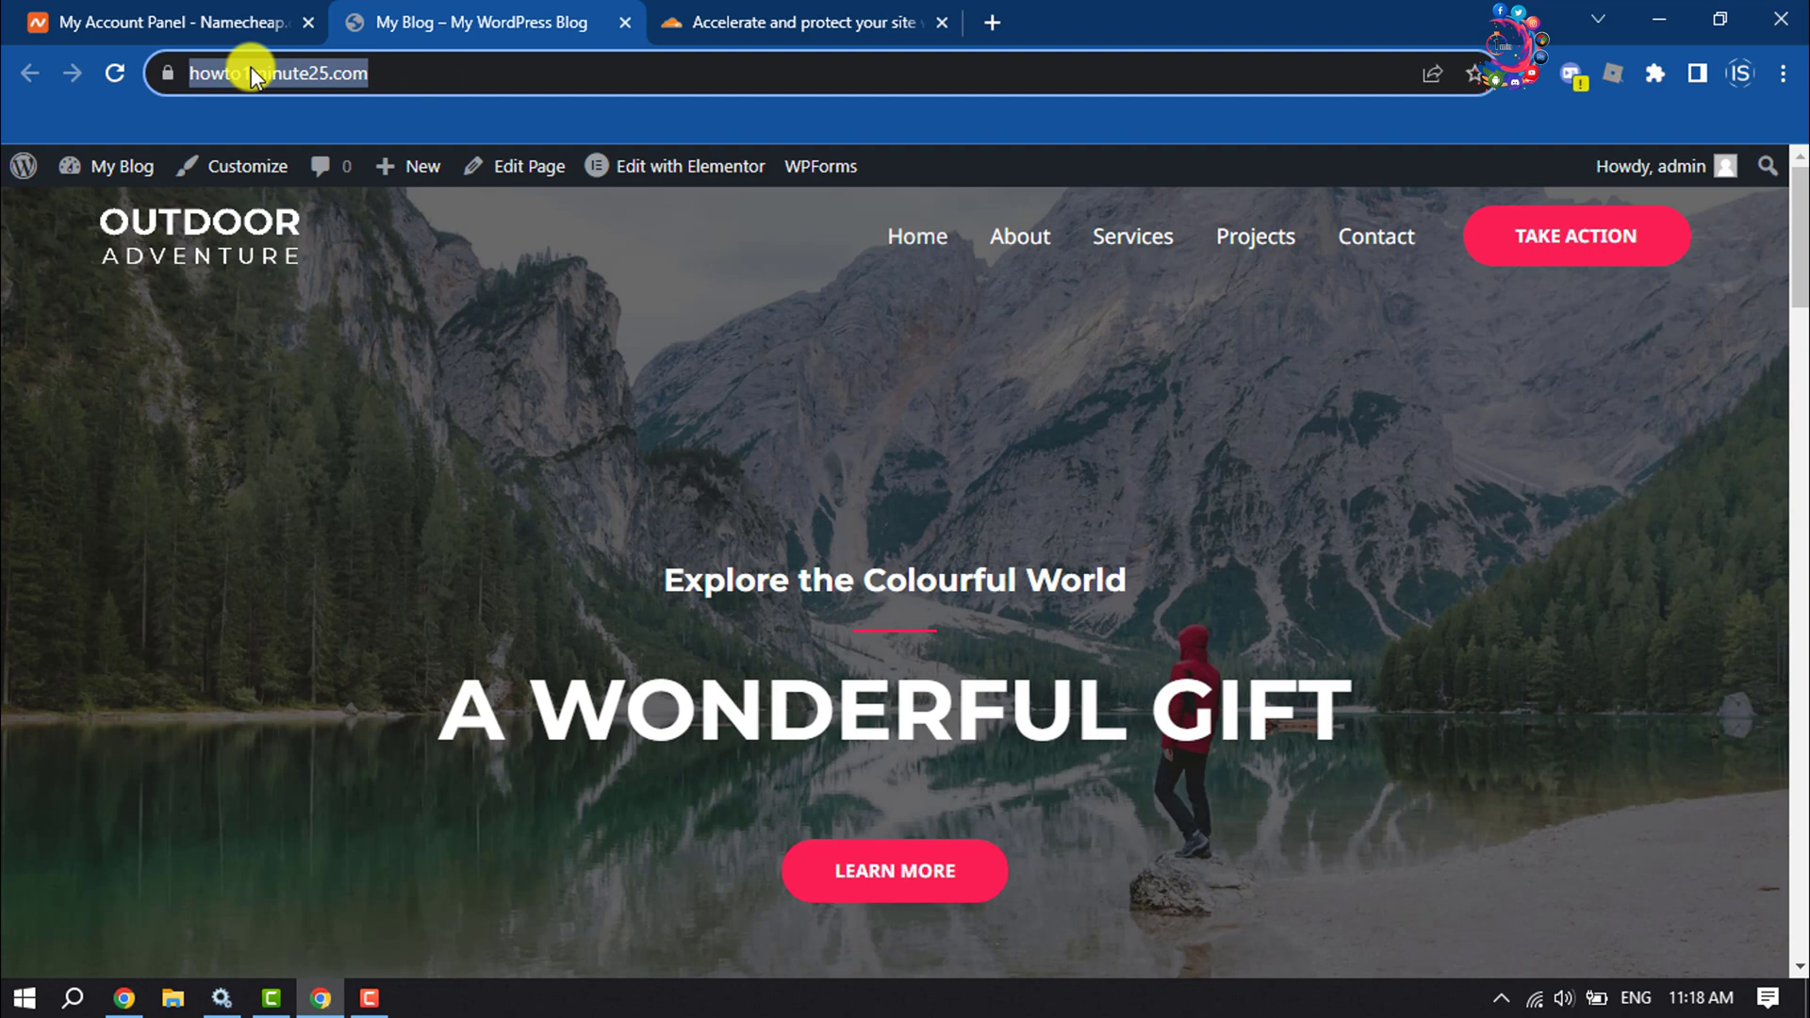
{"action": "right_click", "coordinate": [251, 72]}
{"action": "left_click", "coordinate": [315, 254]}
{"action": "left_click", "coordinate": [793, 20]}
{"action": "left_click", "coordinate": [501, 410]}
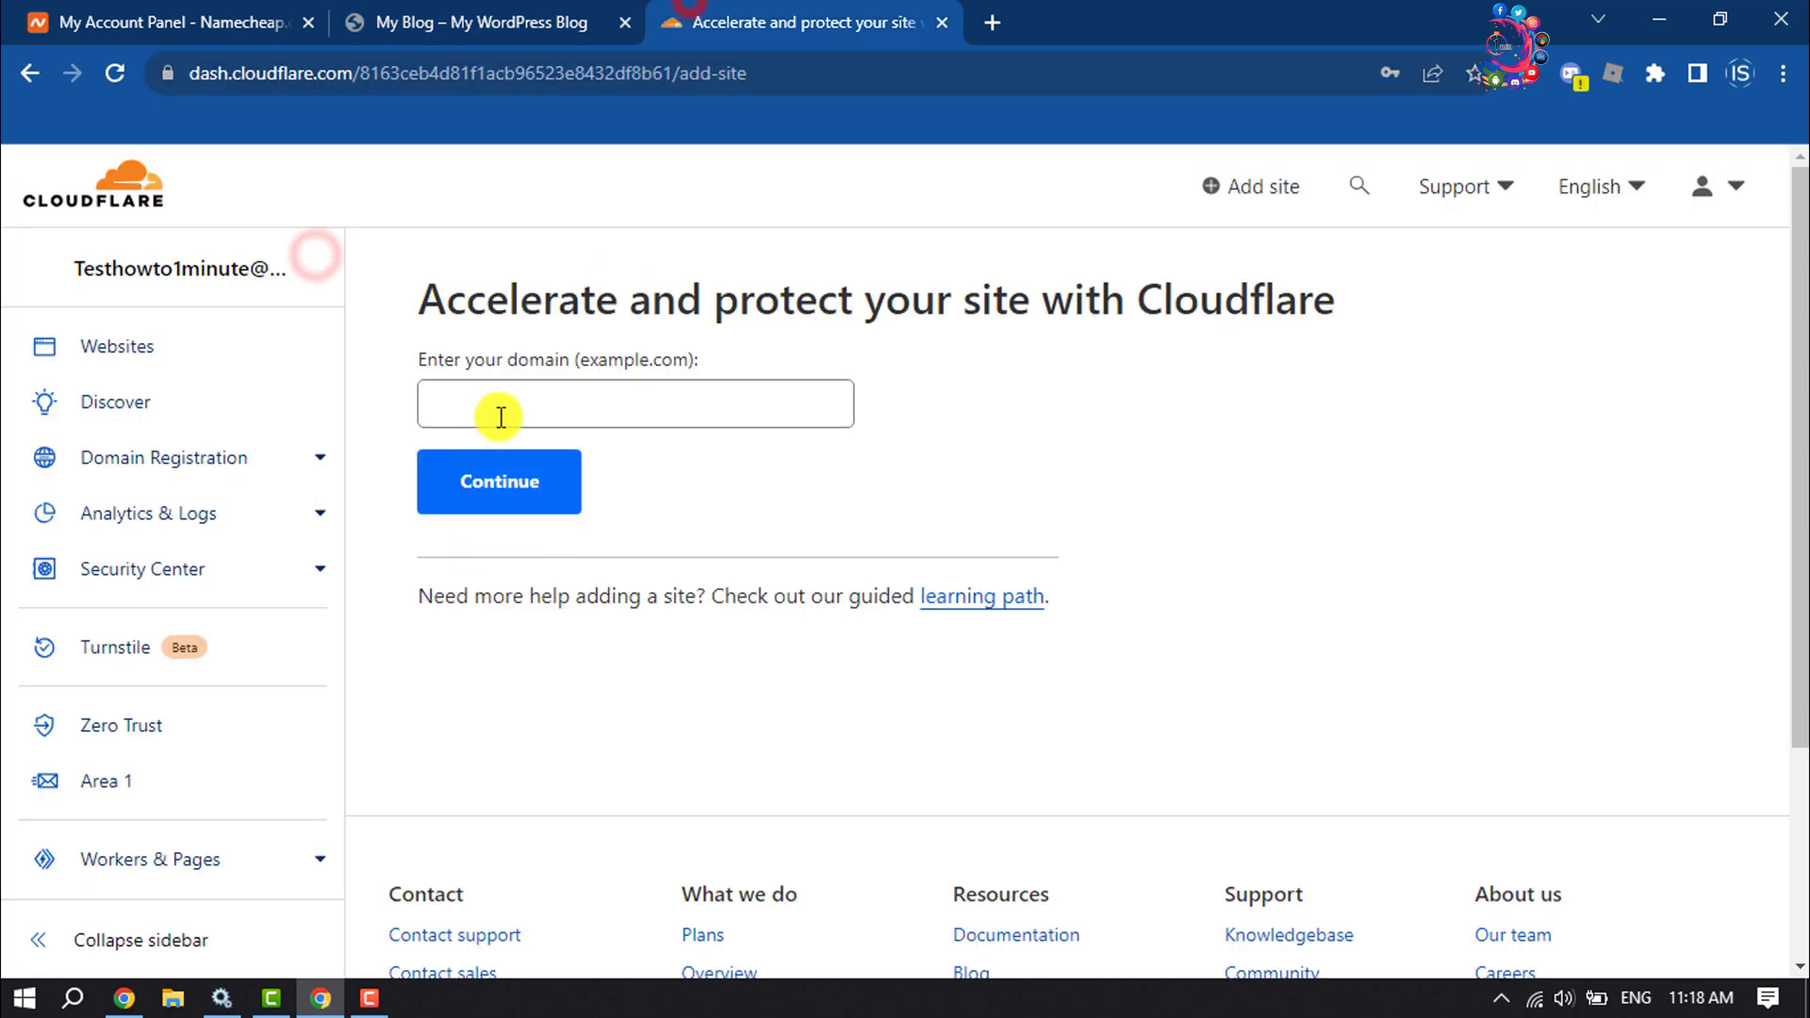
{"action": "key", "text": "ctrl+v"}
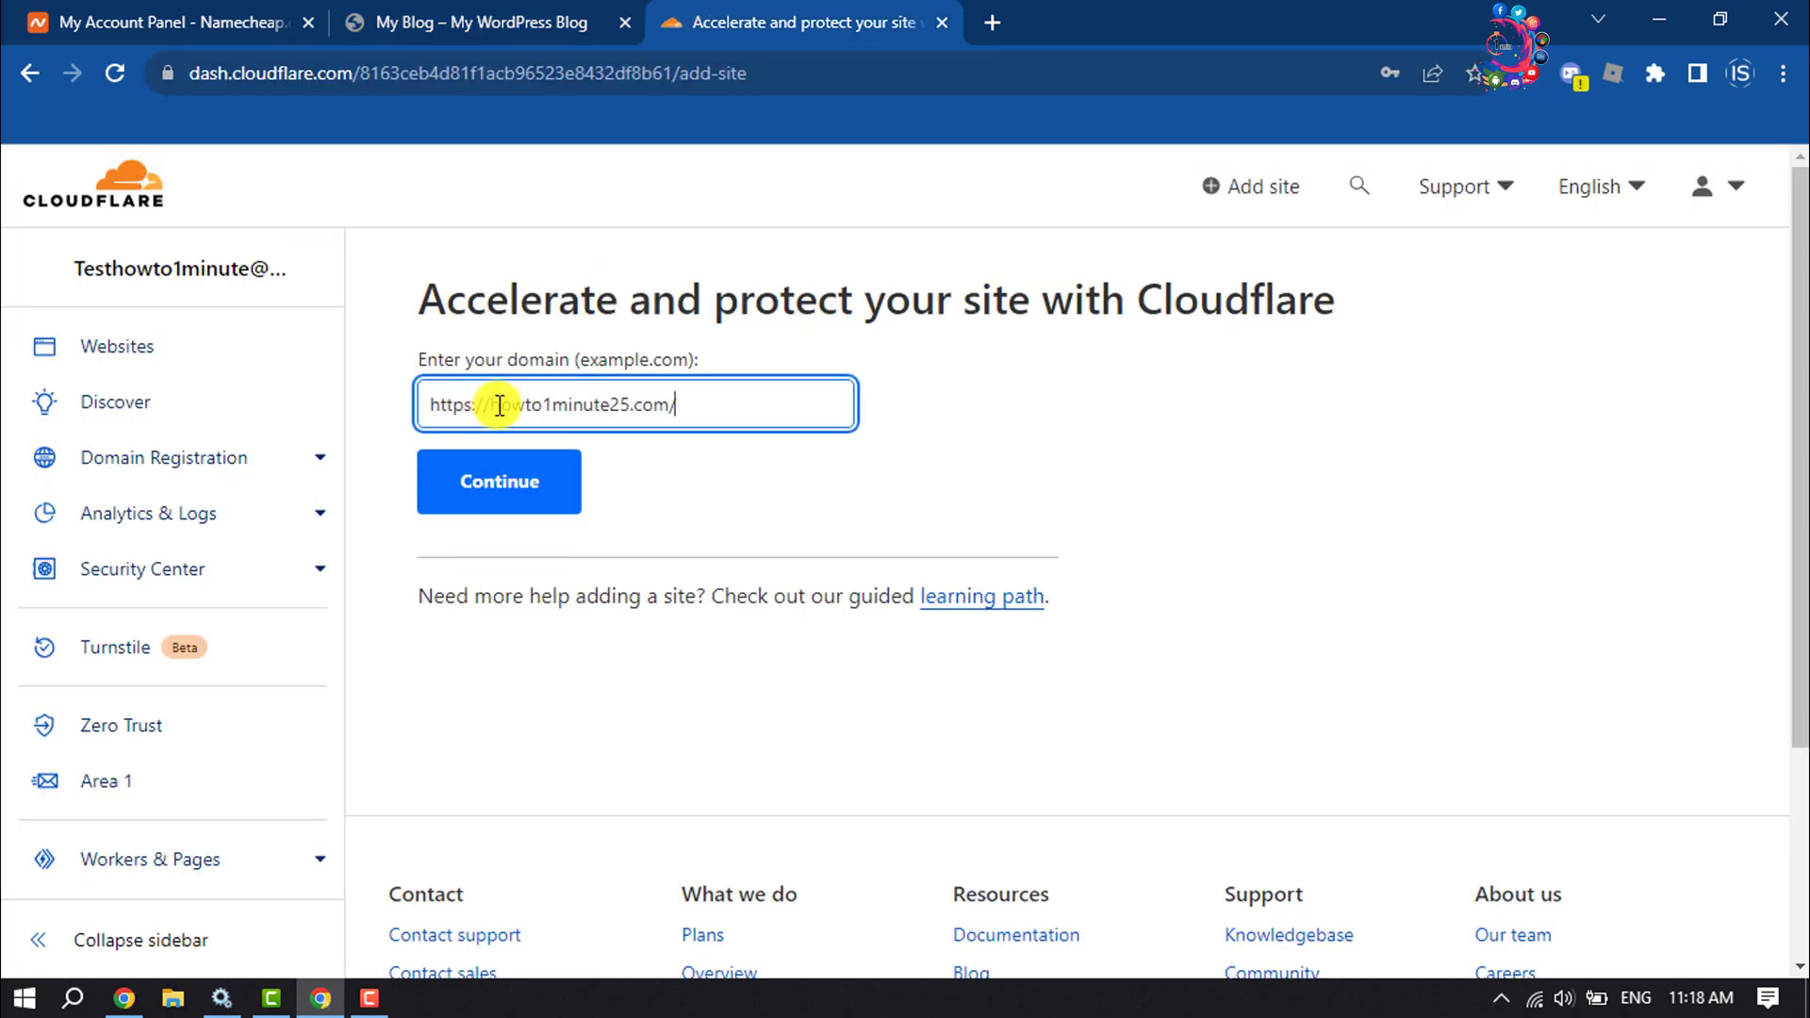
{"action": "left_click_drag", "start_coordinate": [499, 406], "coordinate": [227, 411]}
{"action": "key", "text": "BackSpace"}
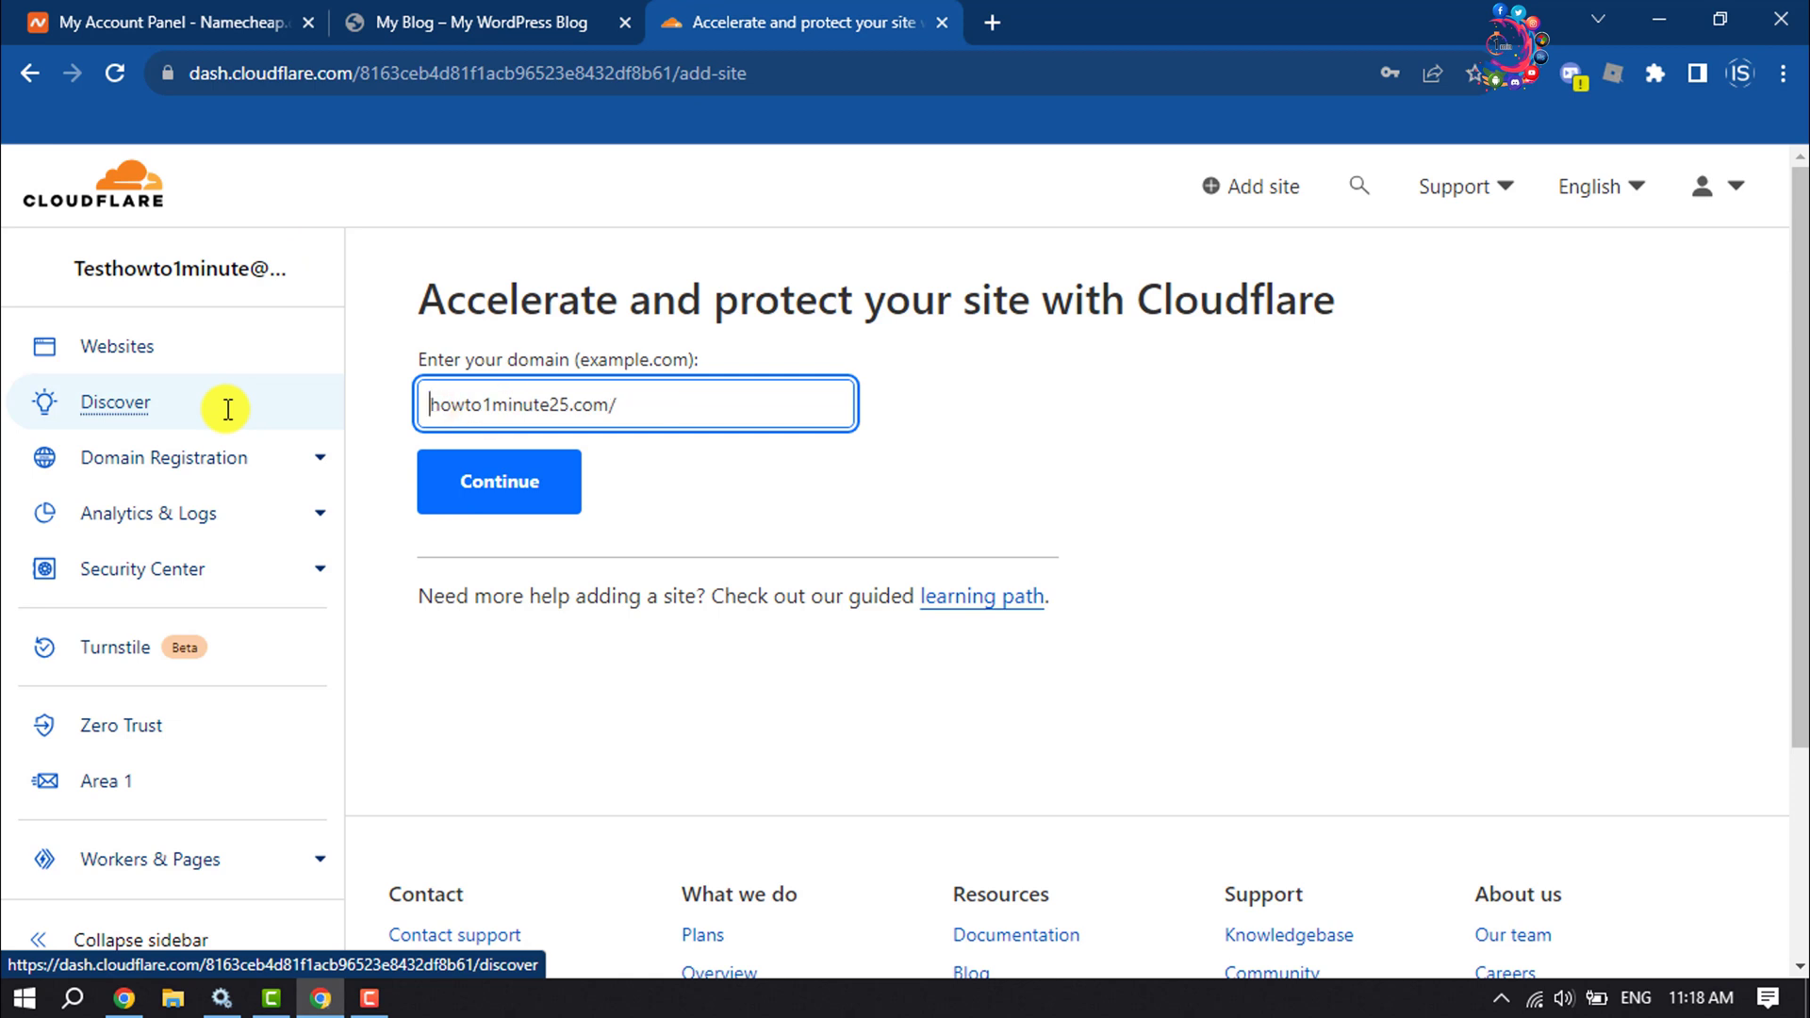
{"action": "left_click", "coordinate": [680, 404]}
{"action": "key", "text": "BackSpace"}
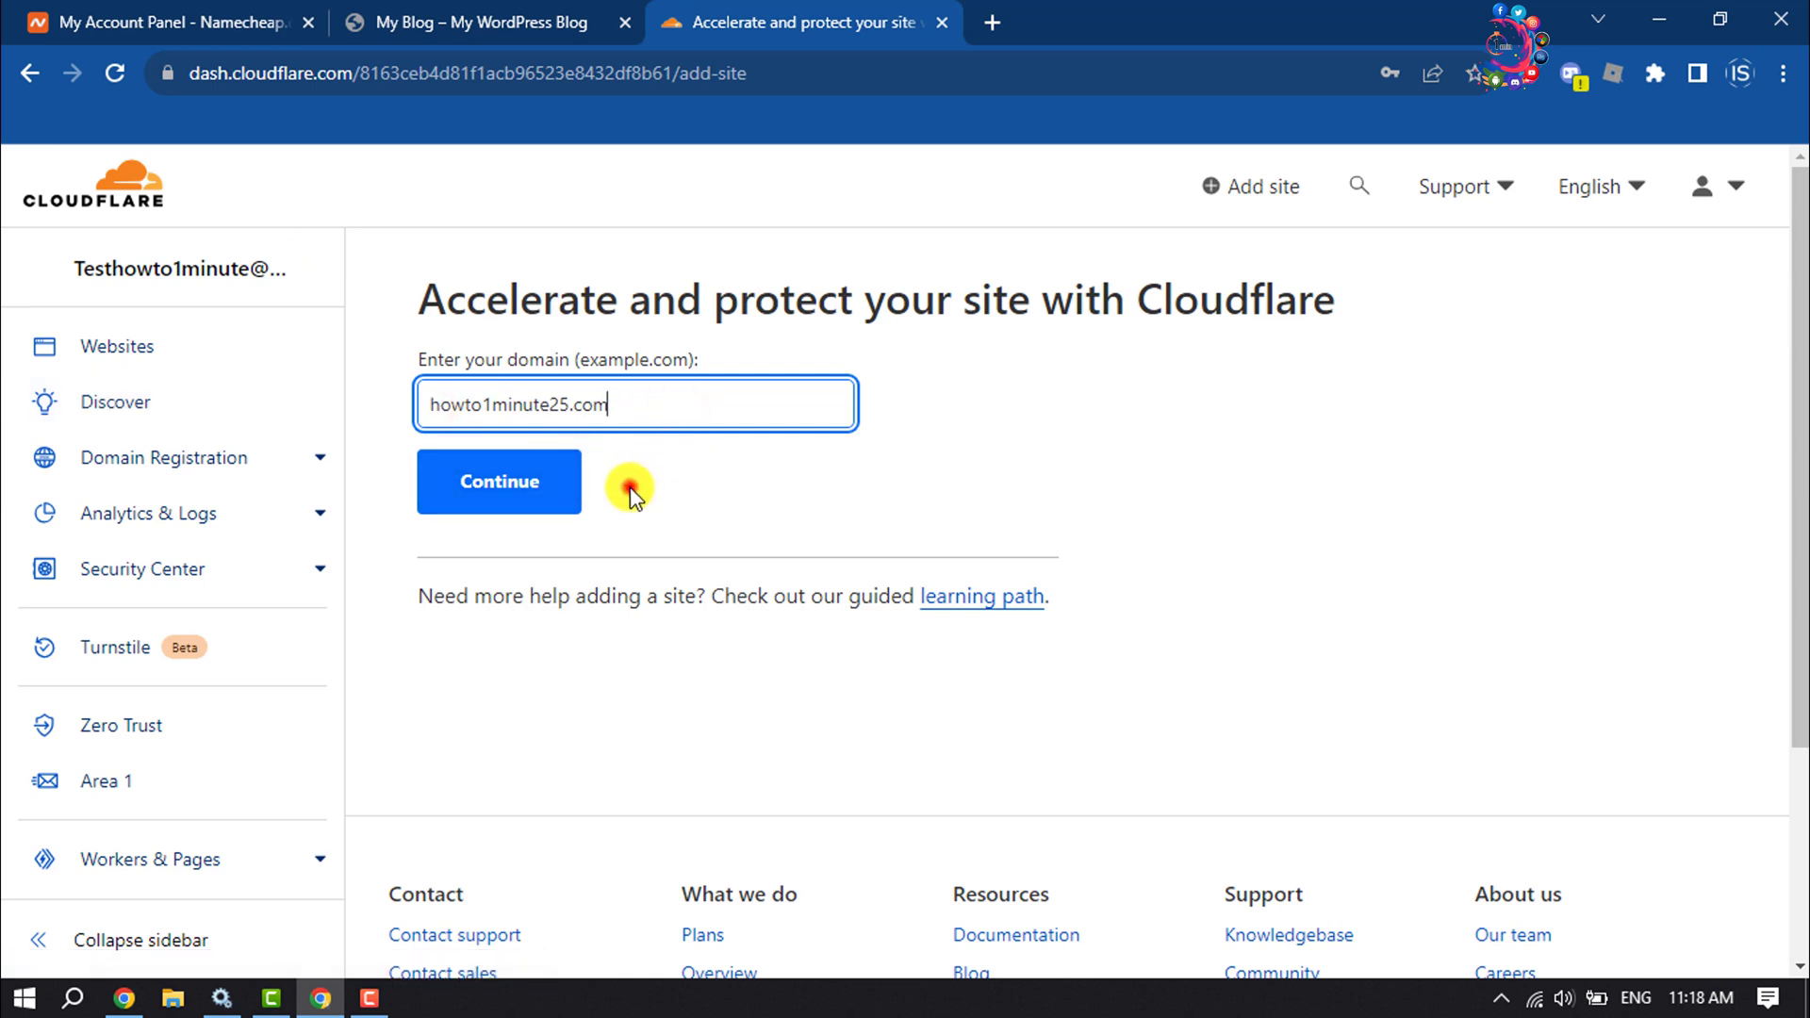
{"action": "left_click", "coordinate": [521, 498]}
{"action": "left_click", "coordinate": [521, 503]}
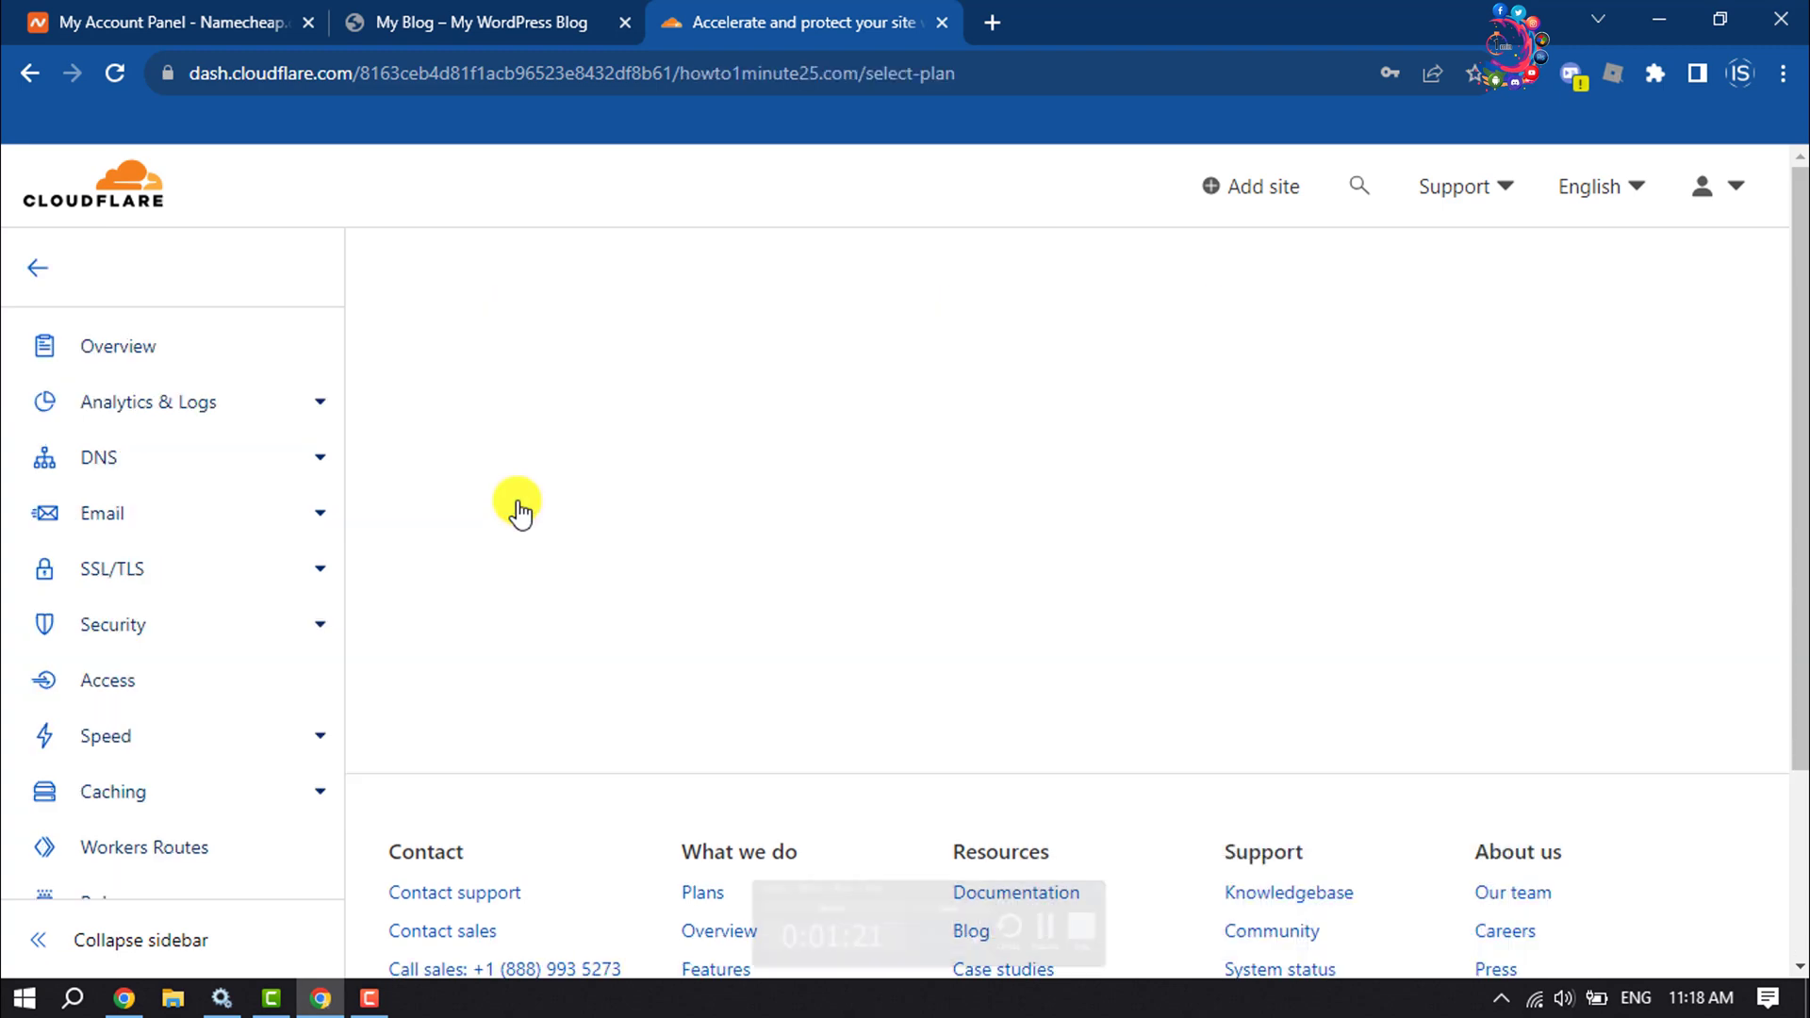
{"action": "scroll", "coordinate": [480, 595], "scroll_direction": "down", "scroll_amount": 5}
{"action": "scroll", "coordinate": [487, 592], "scroll_direction": "down", "scroll_amount": 3}
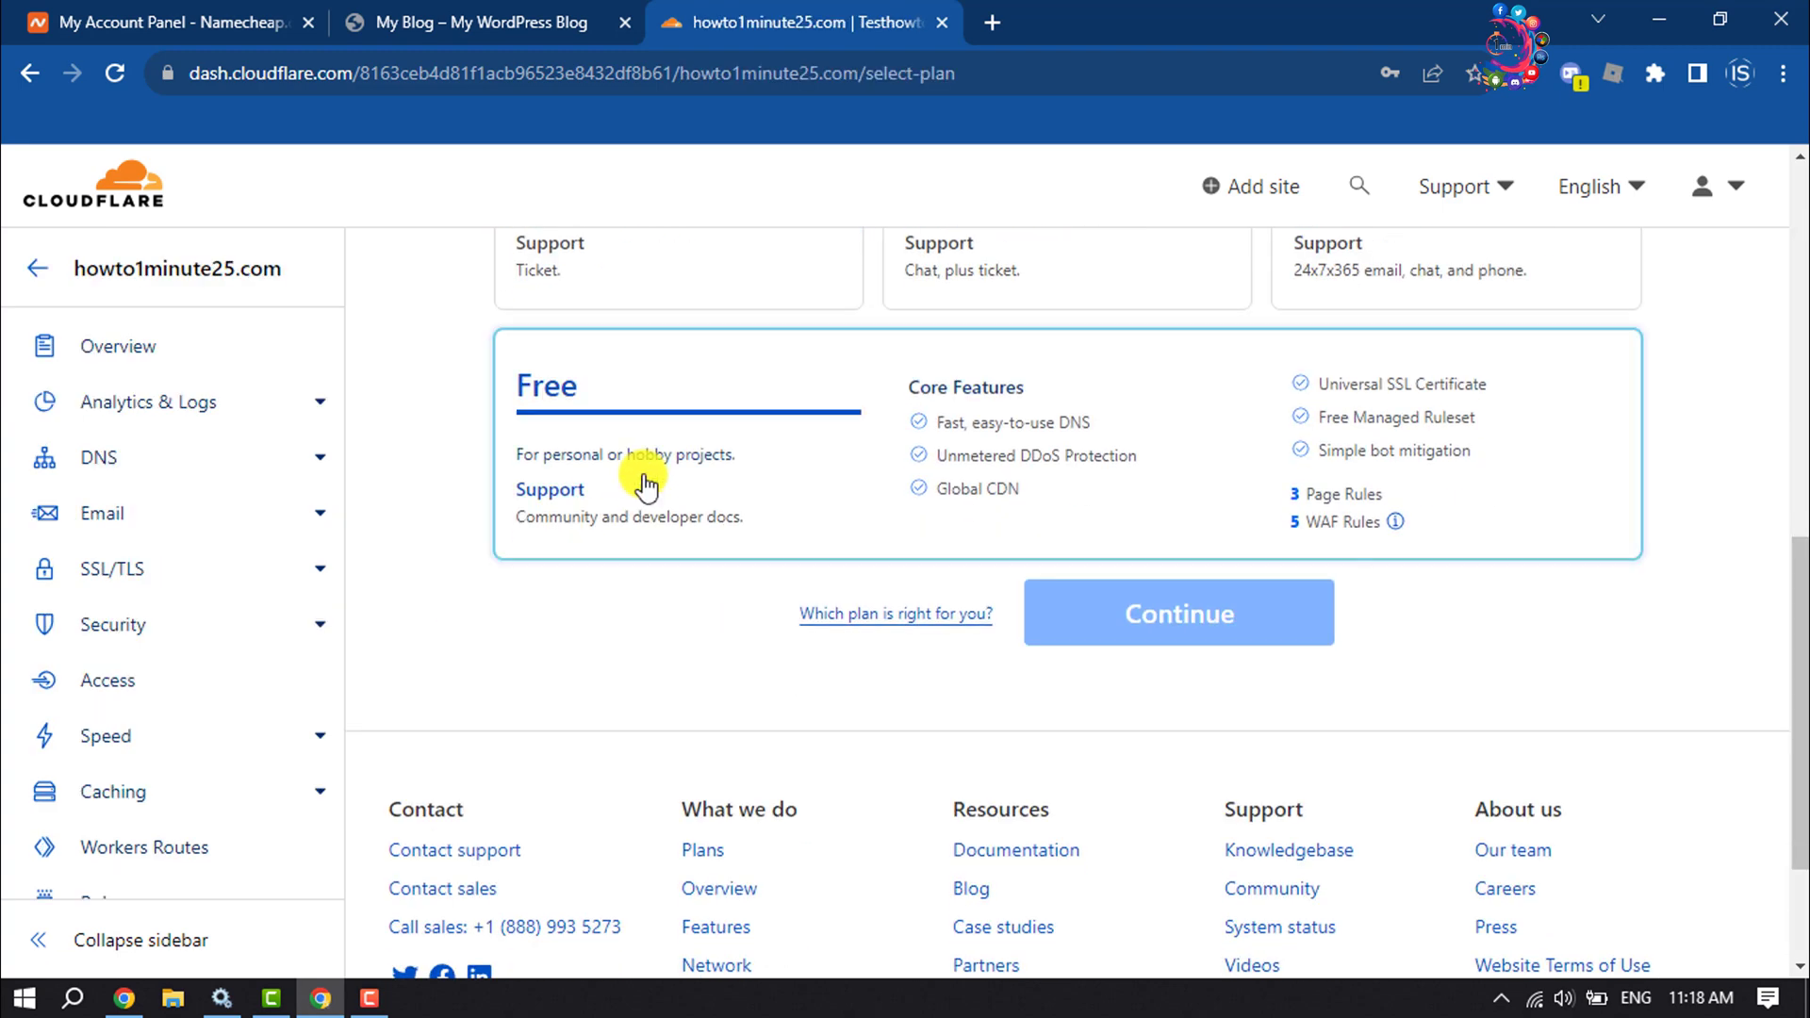
{"action": "left_click", "coordinate": [660, 439]}
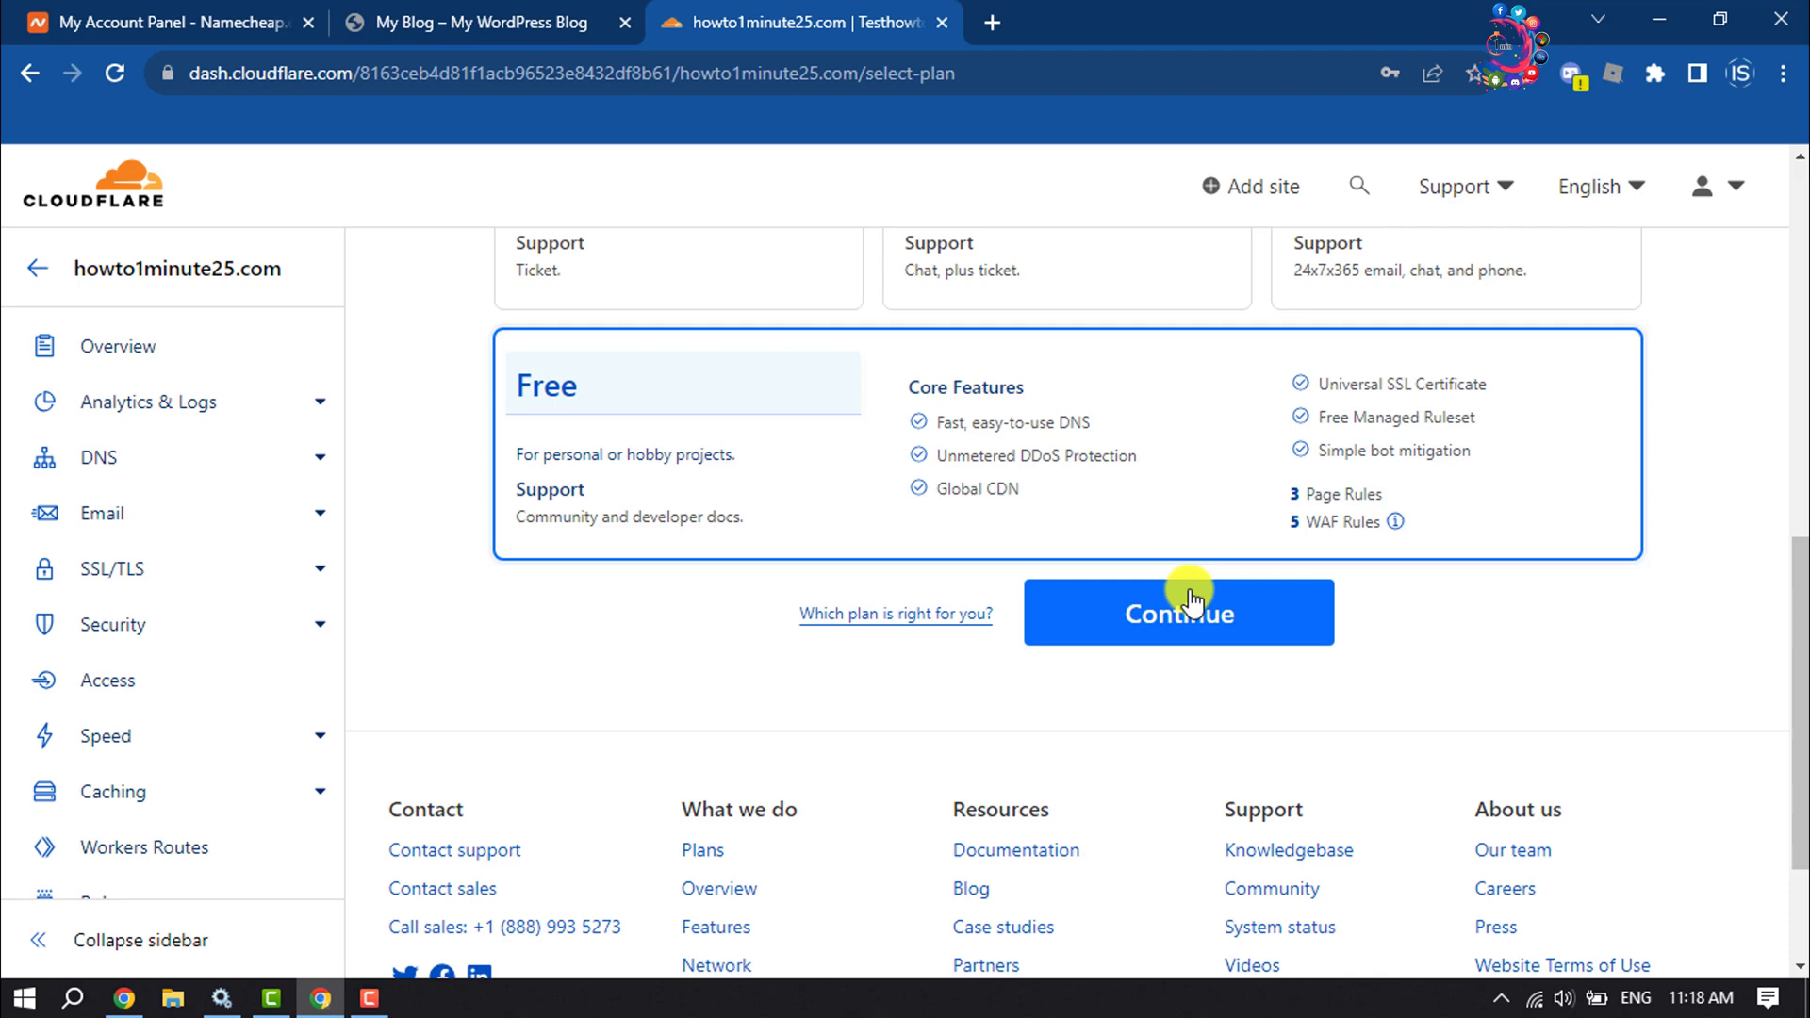
{"action": "left_click", "coordinate": [1225, 613]}
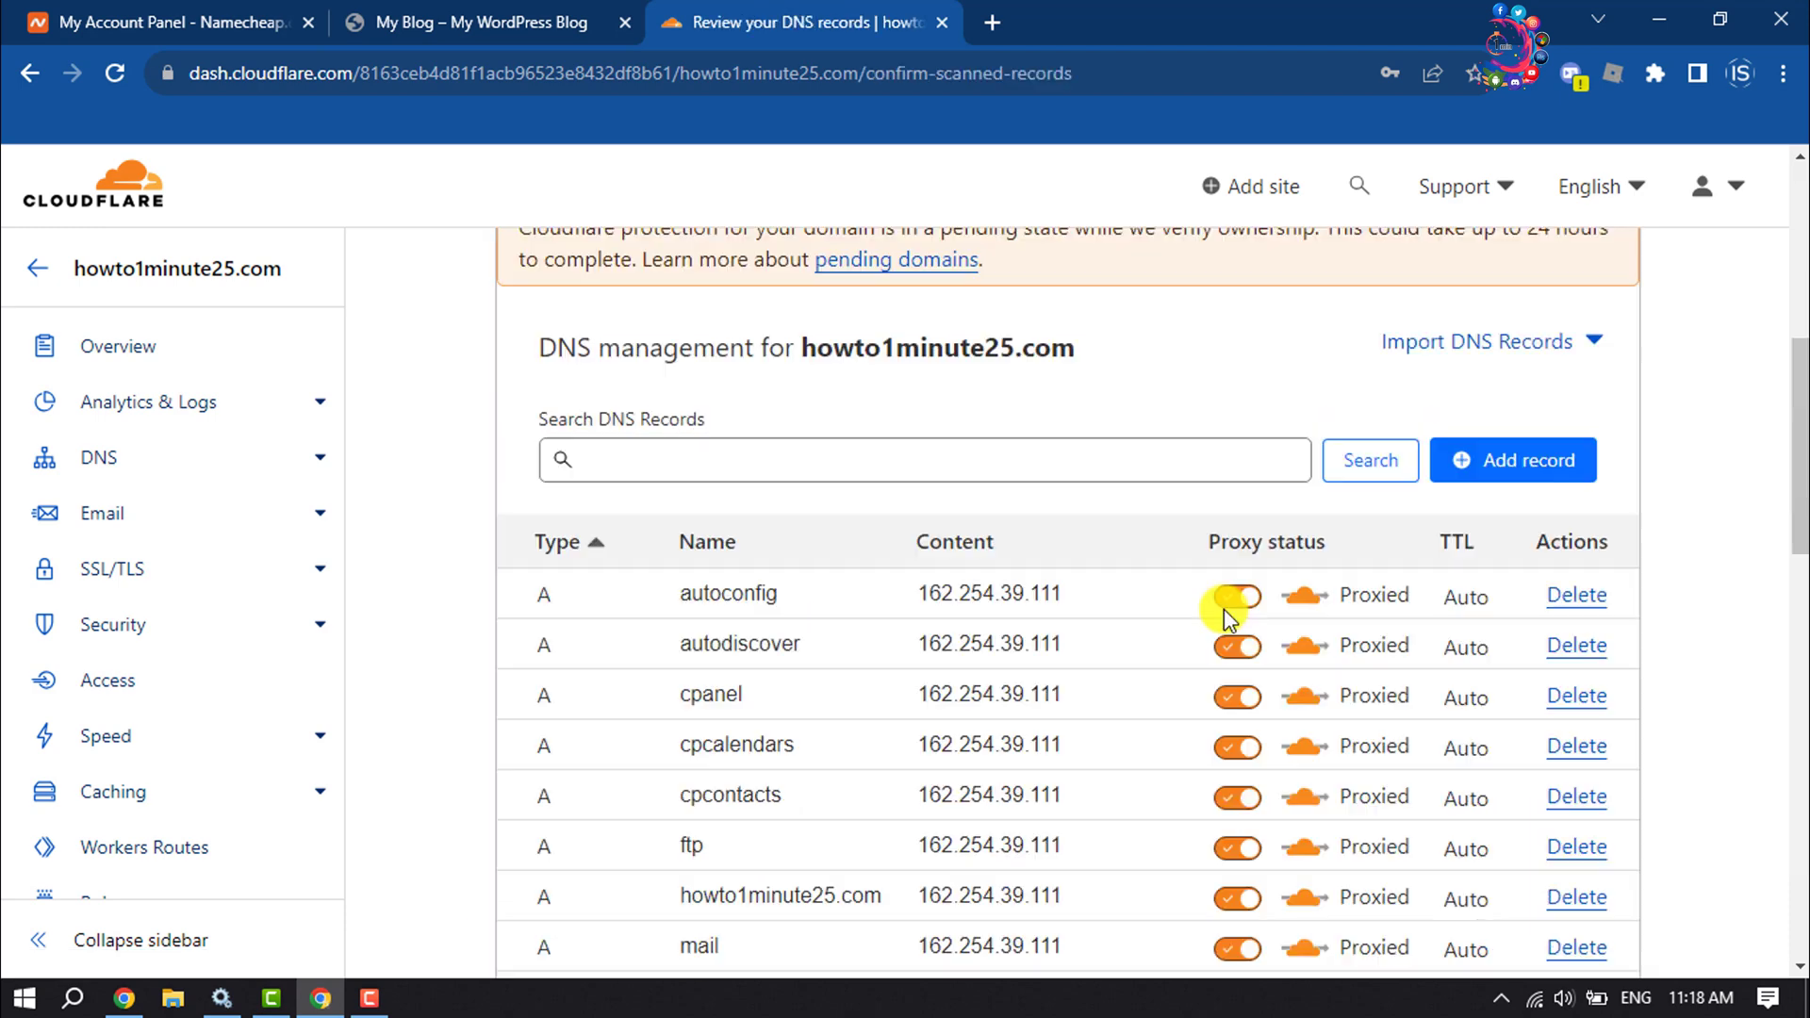
{"action": "scroll", "coordinate": [1224, 609], "scroll_direction": "up", "scroll_amount": 2}
{"action": "scroll", "coordinate": [1302, 495], "scroll_direction": "down", "scroll_amount": 8}
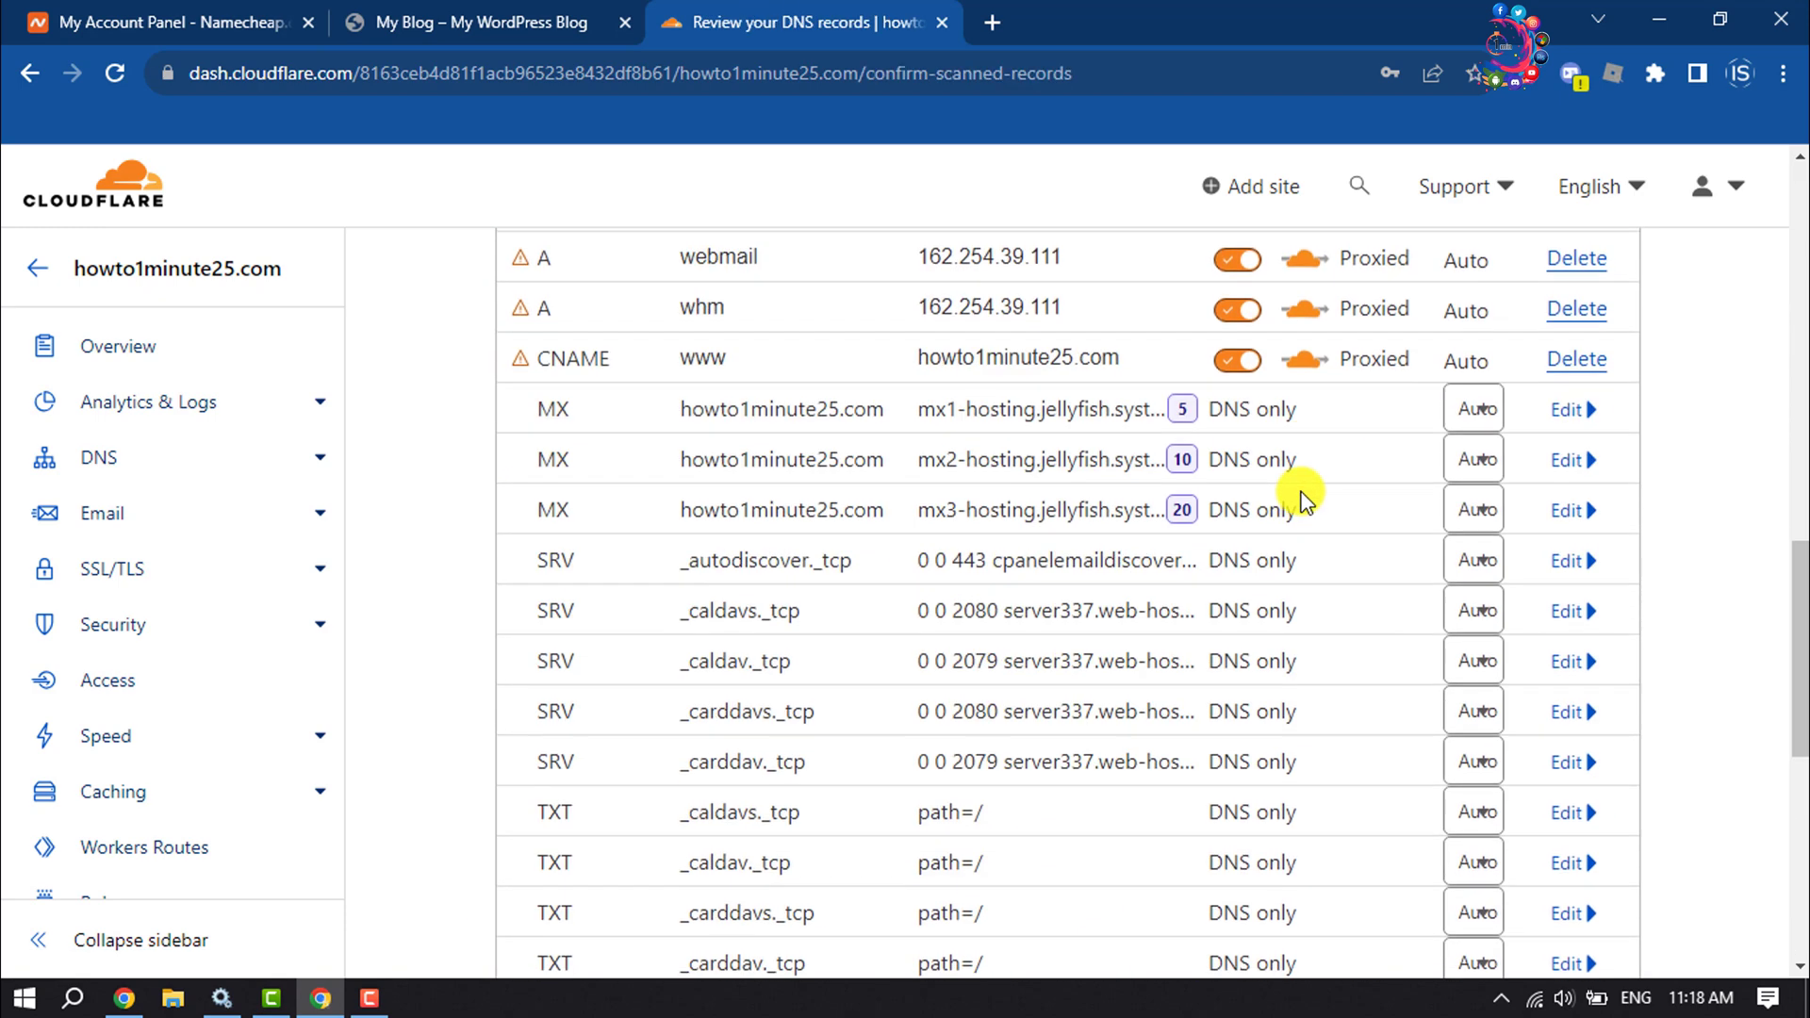
{"action": "scroll", "coordinate": [1299, 495], "scroll_direction": "down", "scroll_amount": 3}
{"action": "scroll", "coordinate": [1301, 495], "scroll_direction": "down", "scroll_amount": 5}
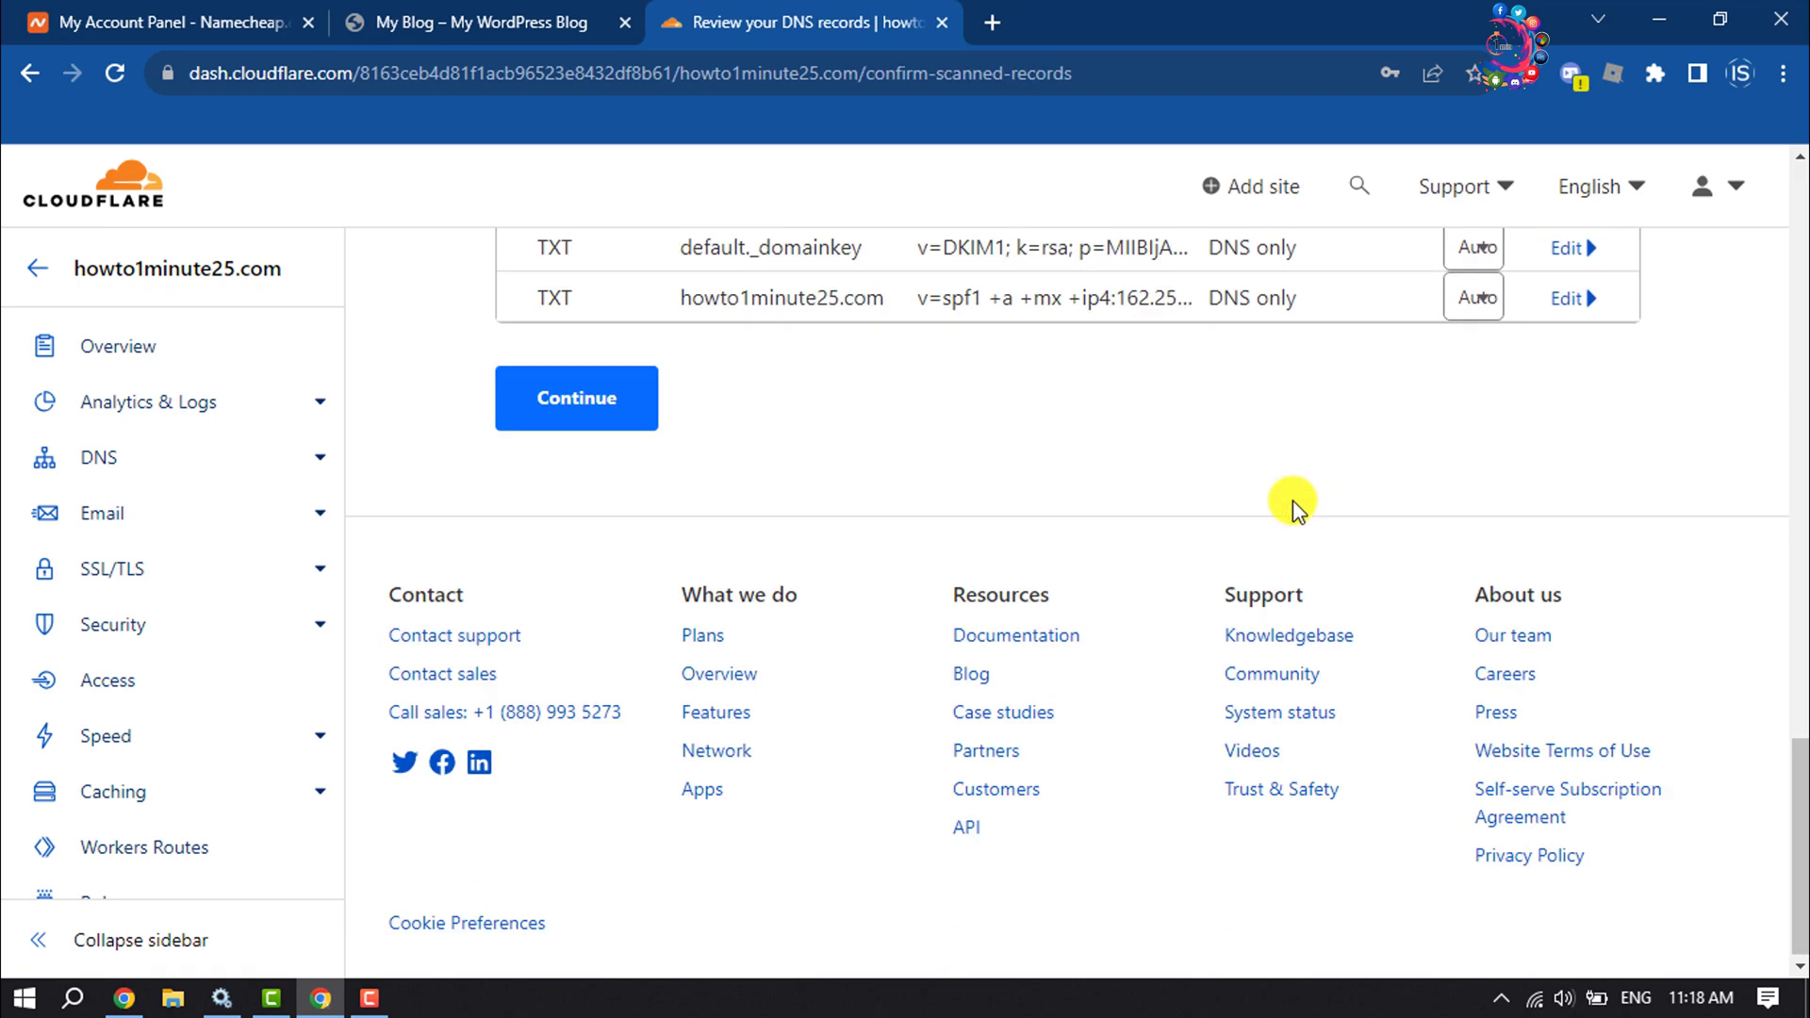
Step: Accept the reviewed DNS records to reach the Change your nameservers page
{"action": "left_click", "coordinate": [591, 407]}
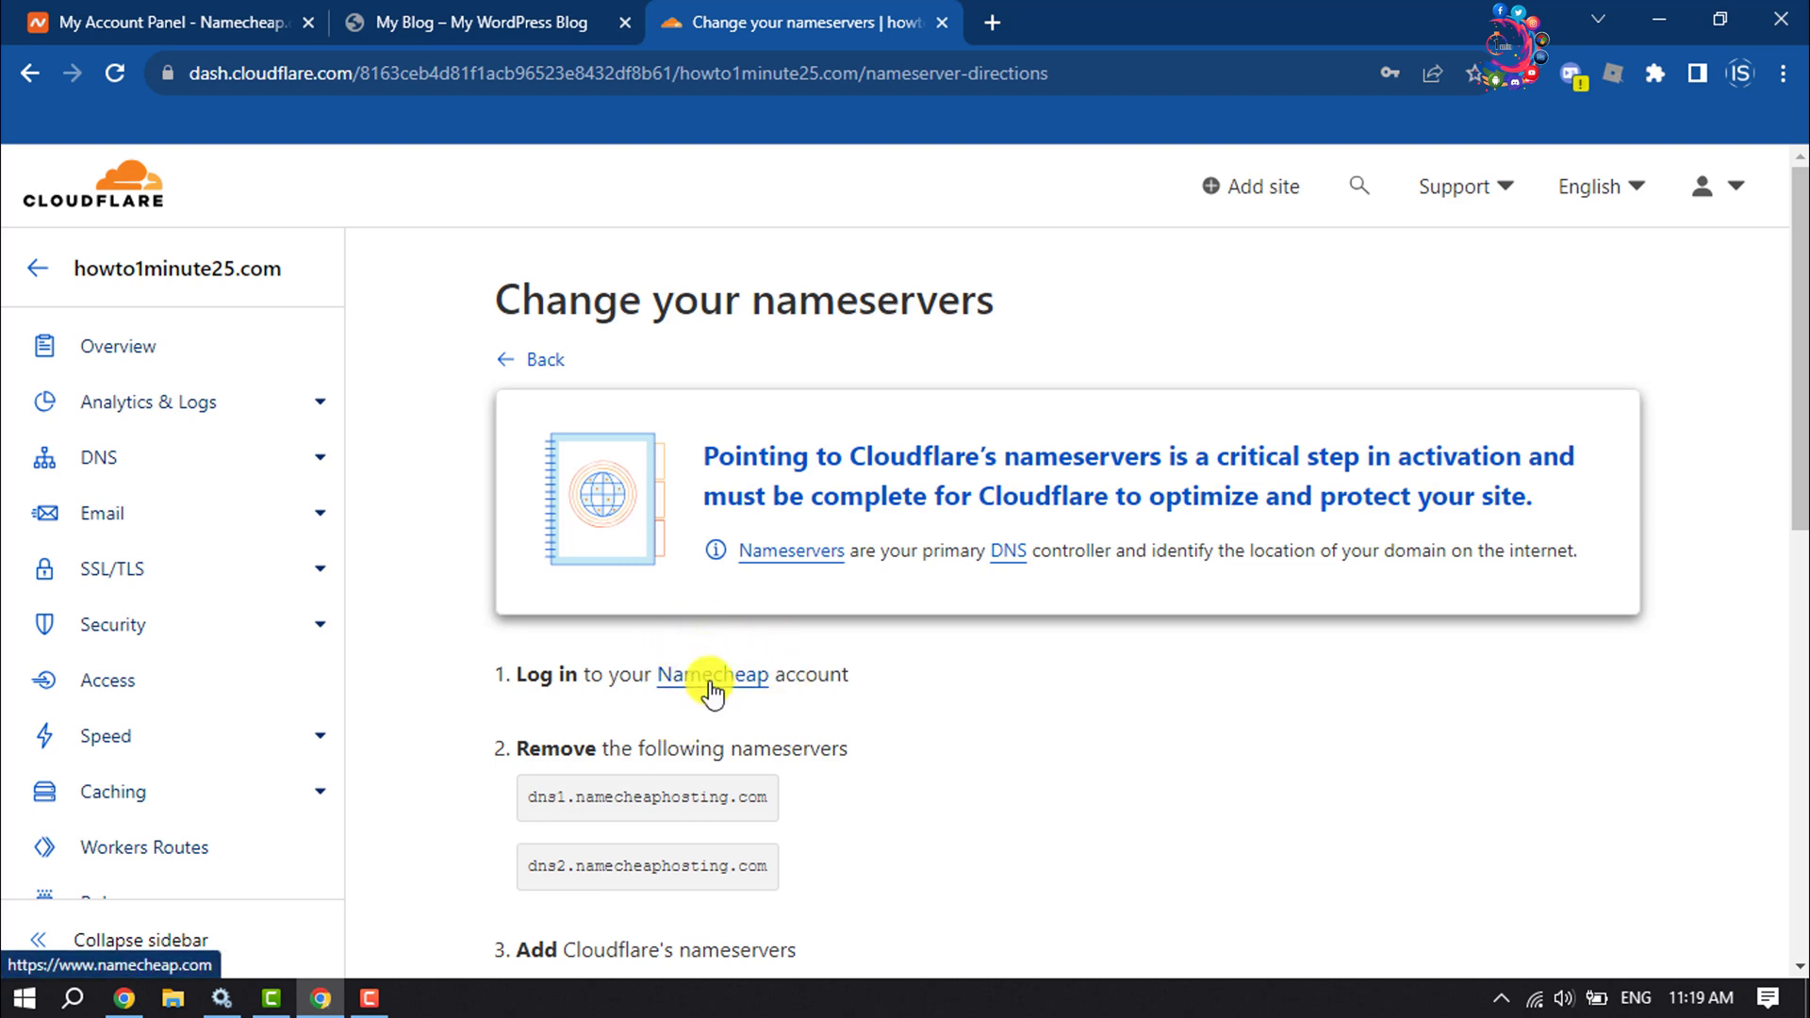
Step: Open Manage for howto1minute25.com from Namecheap's Domain List
{"action": "left_click", "coordinate": [170, 21]}
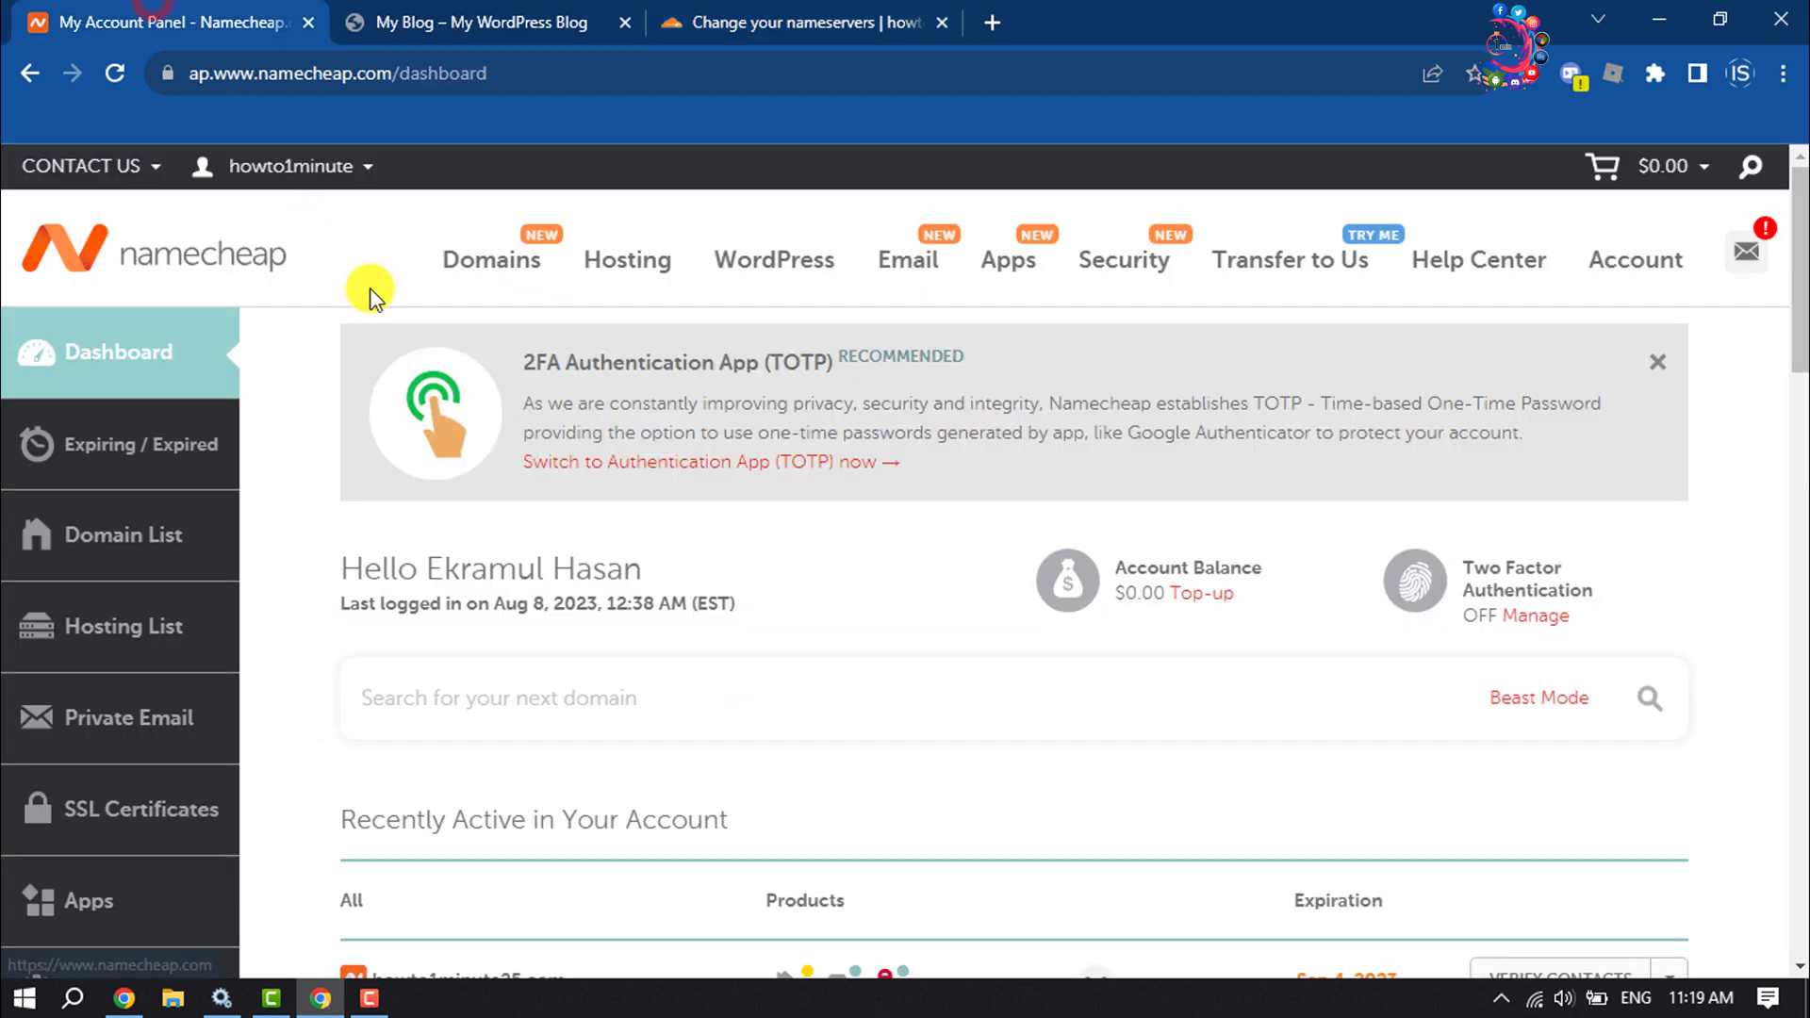
{"action": "scroll", "coordinate": [788, 644], "scroll_direction": "down", "scroll_amount": 2}
{"action": "left_click", "coordinate": [118, 406]}
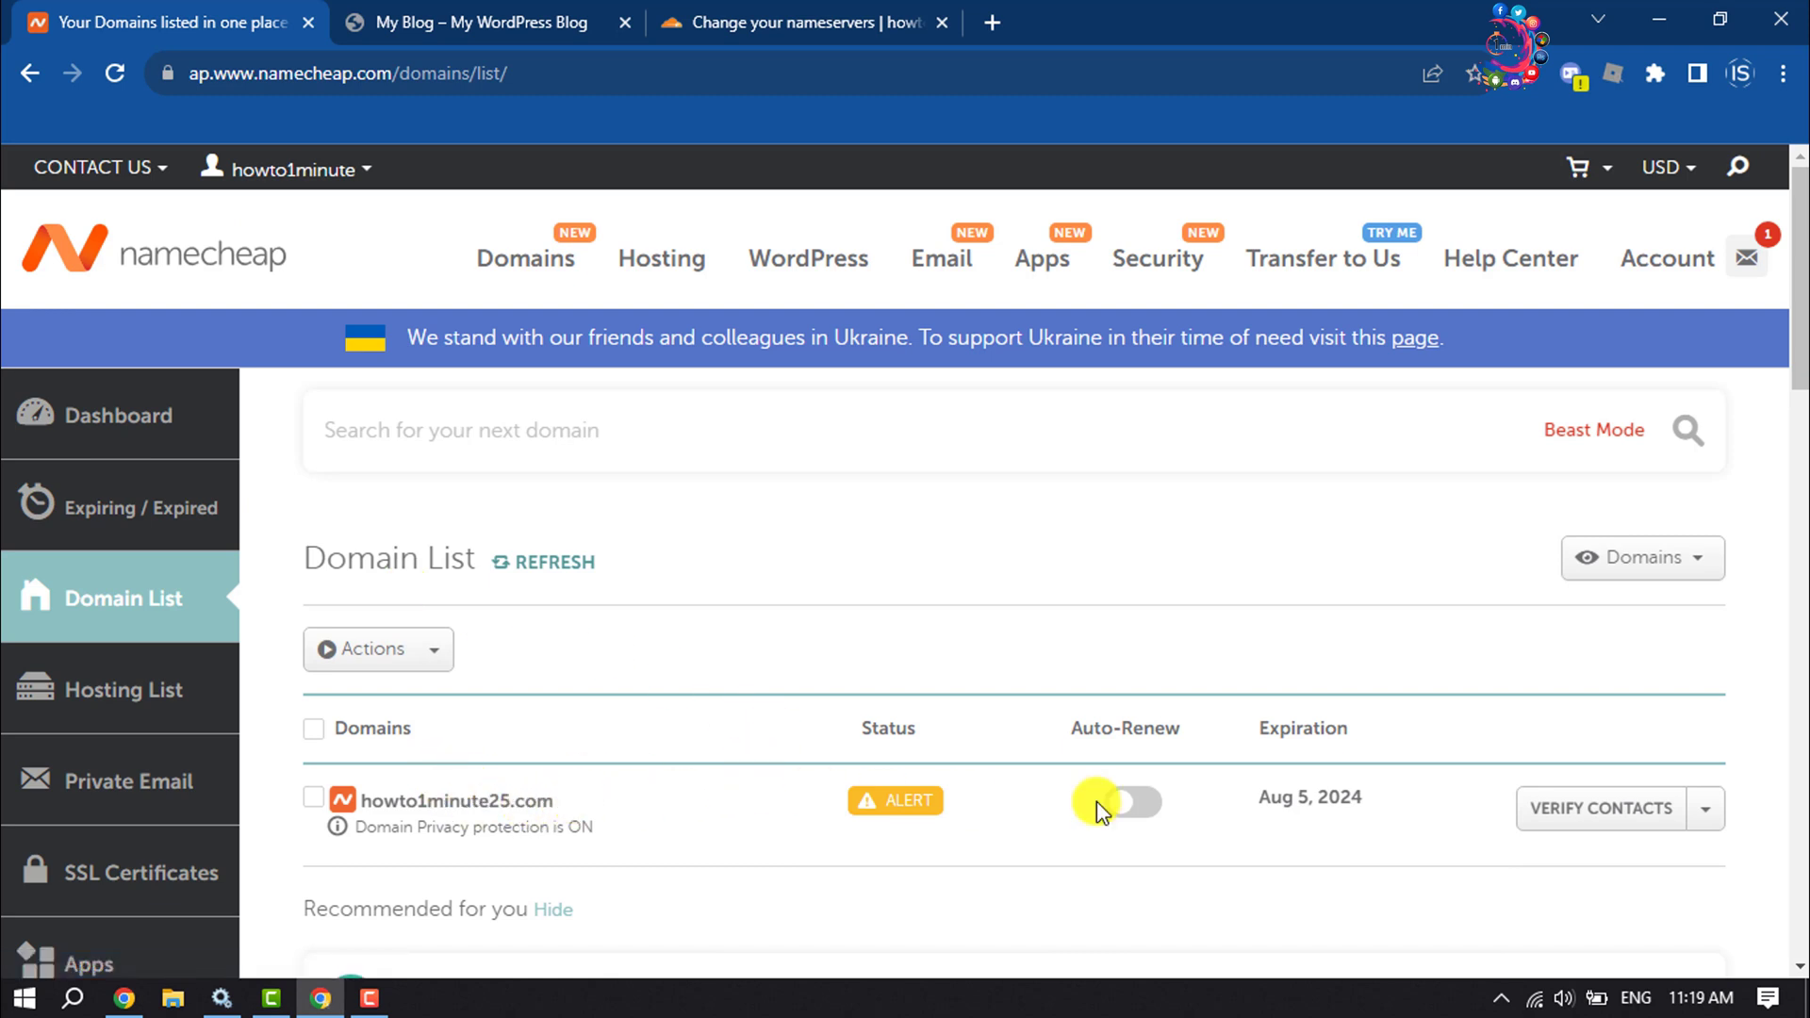
{"action": "left_click", "coordinate": [1705, 808]}
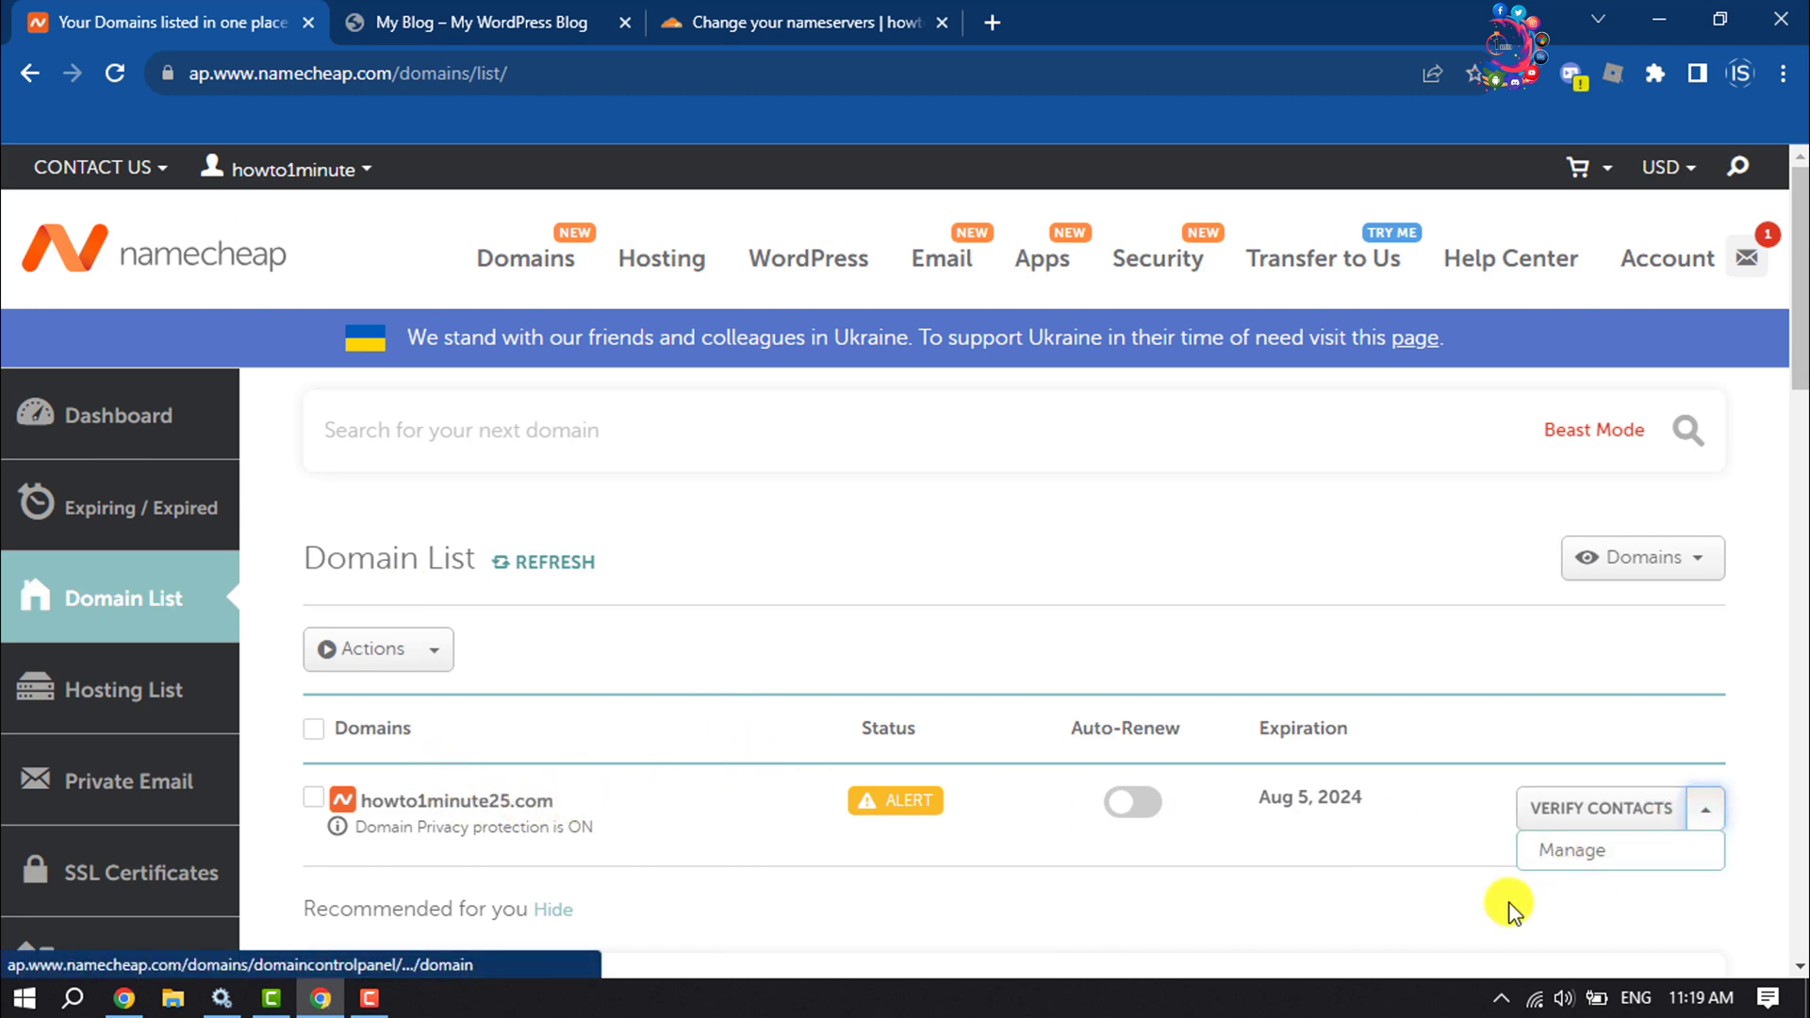
{"action": "left_click", "coordinate": [1576, 855]}
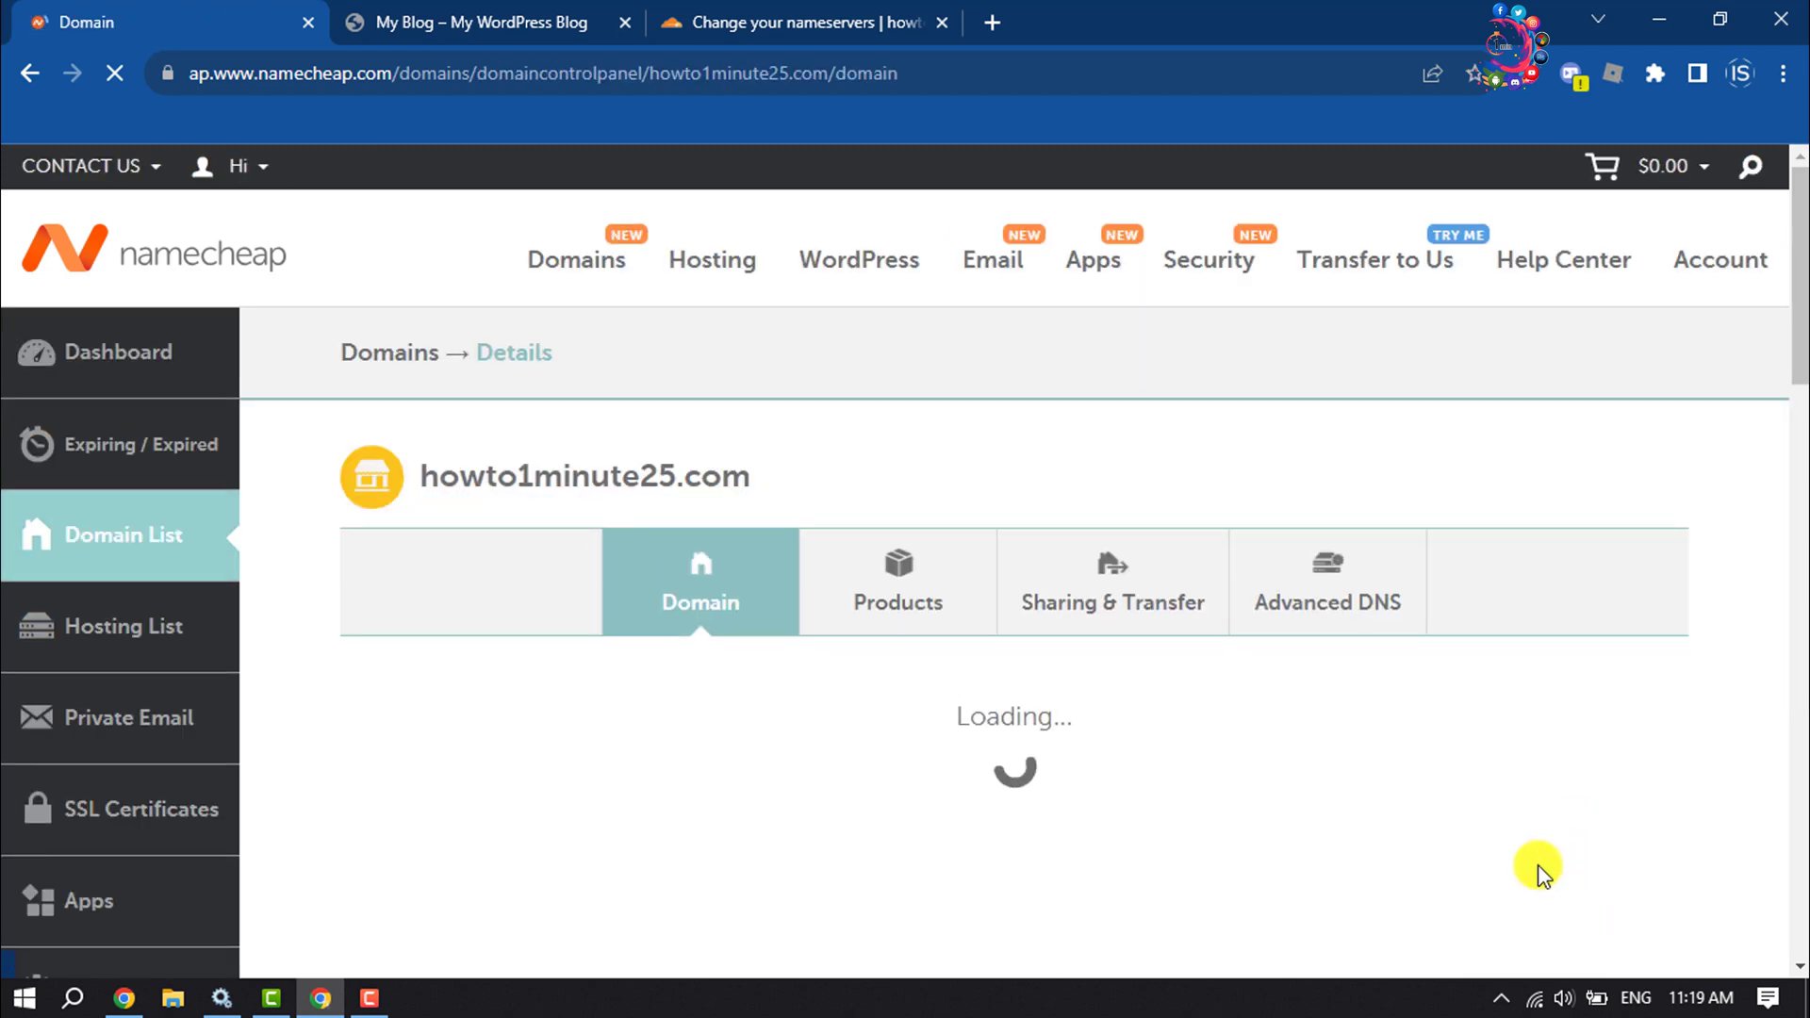
{"action": "scroll", "coordinate": [1541, 872], "scroll_direction": "down", "scroll_amount": 4}
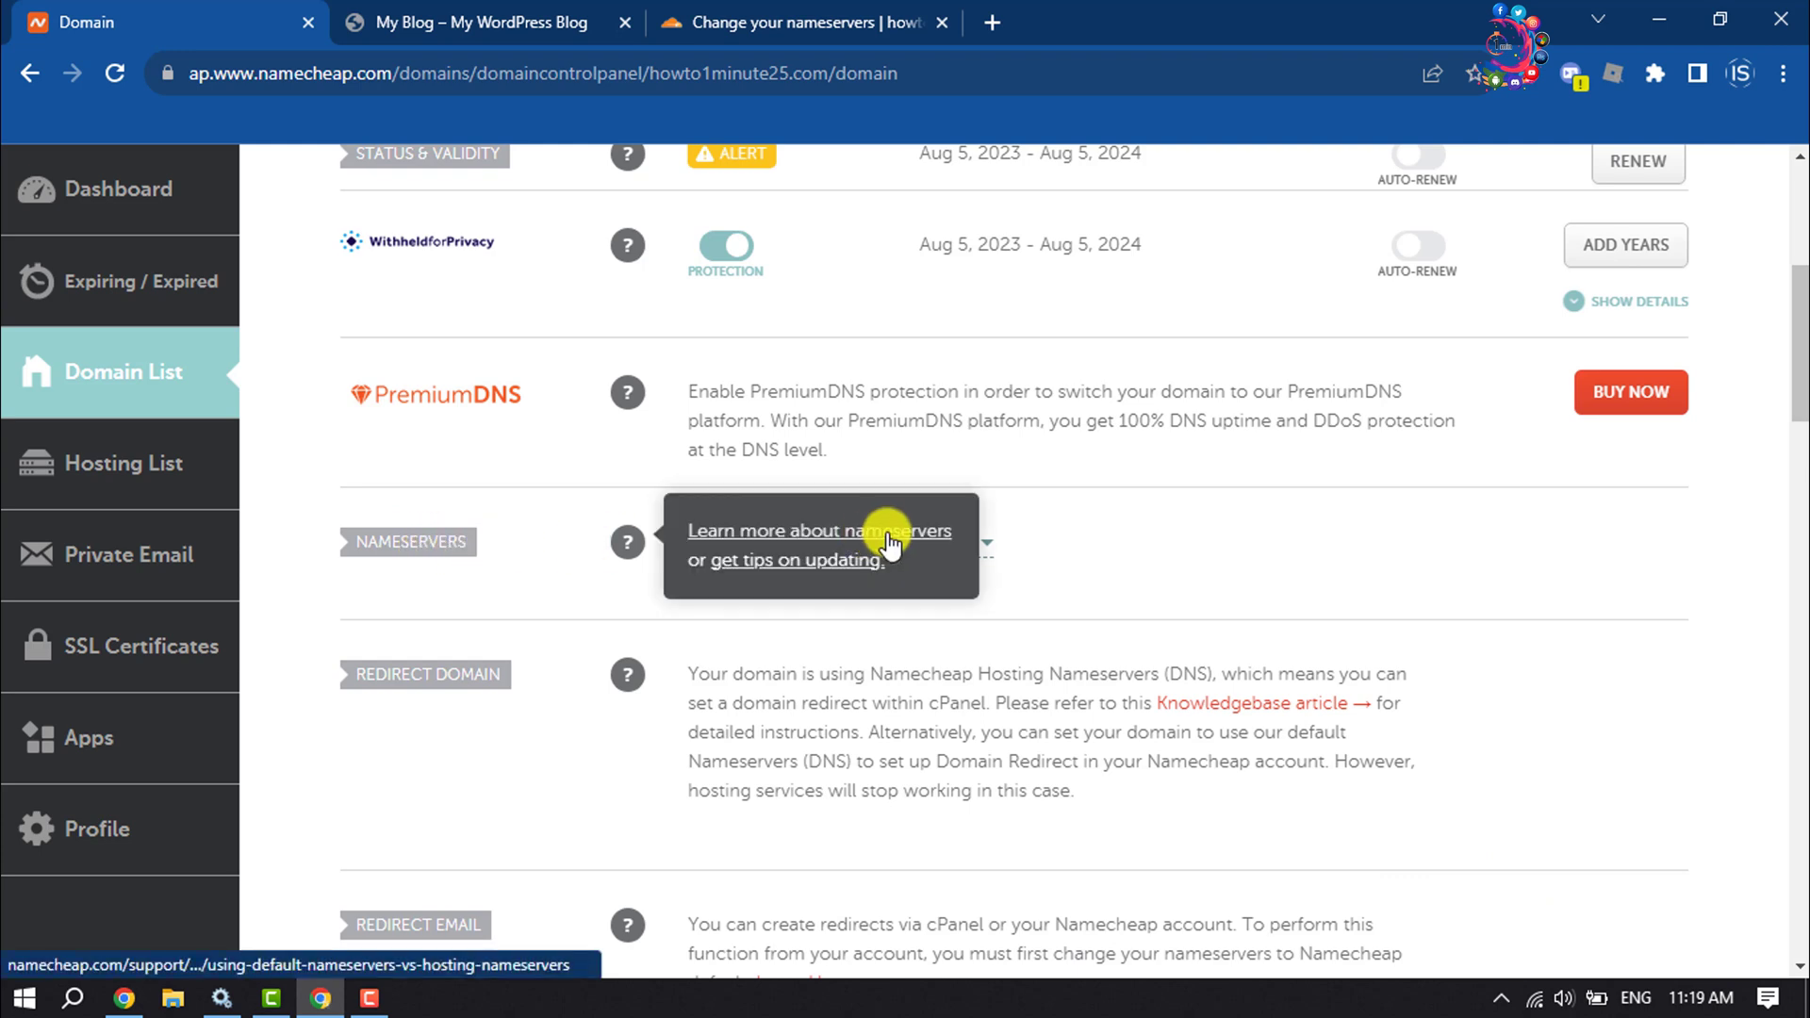
Step: Switch howto1minute25.com's nameserver type to Custom DNS
{"action": "left_click", "coordinate": [974, 544]}
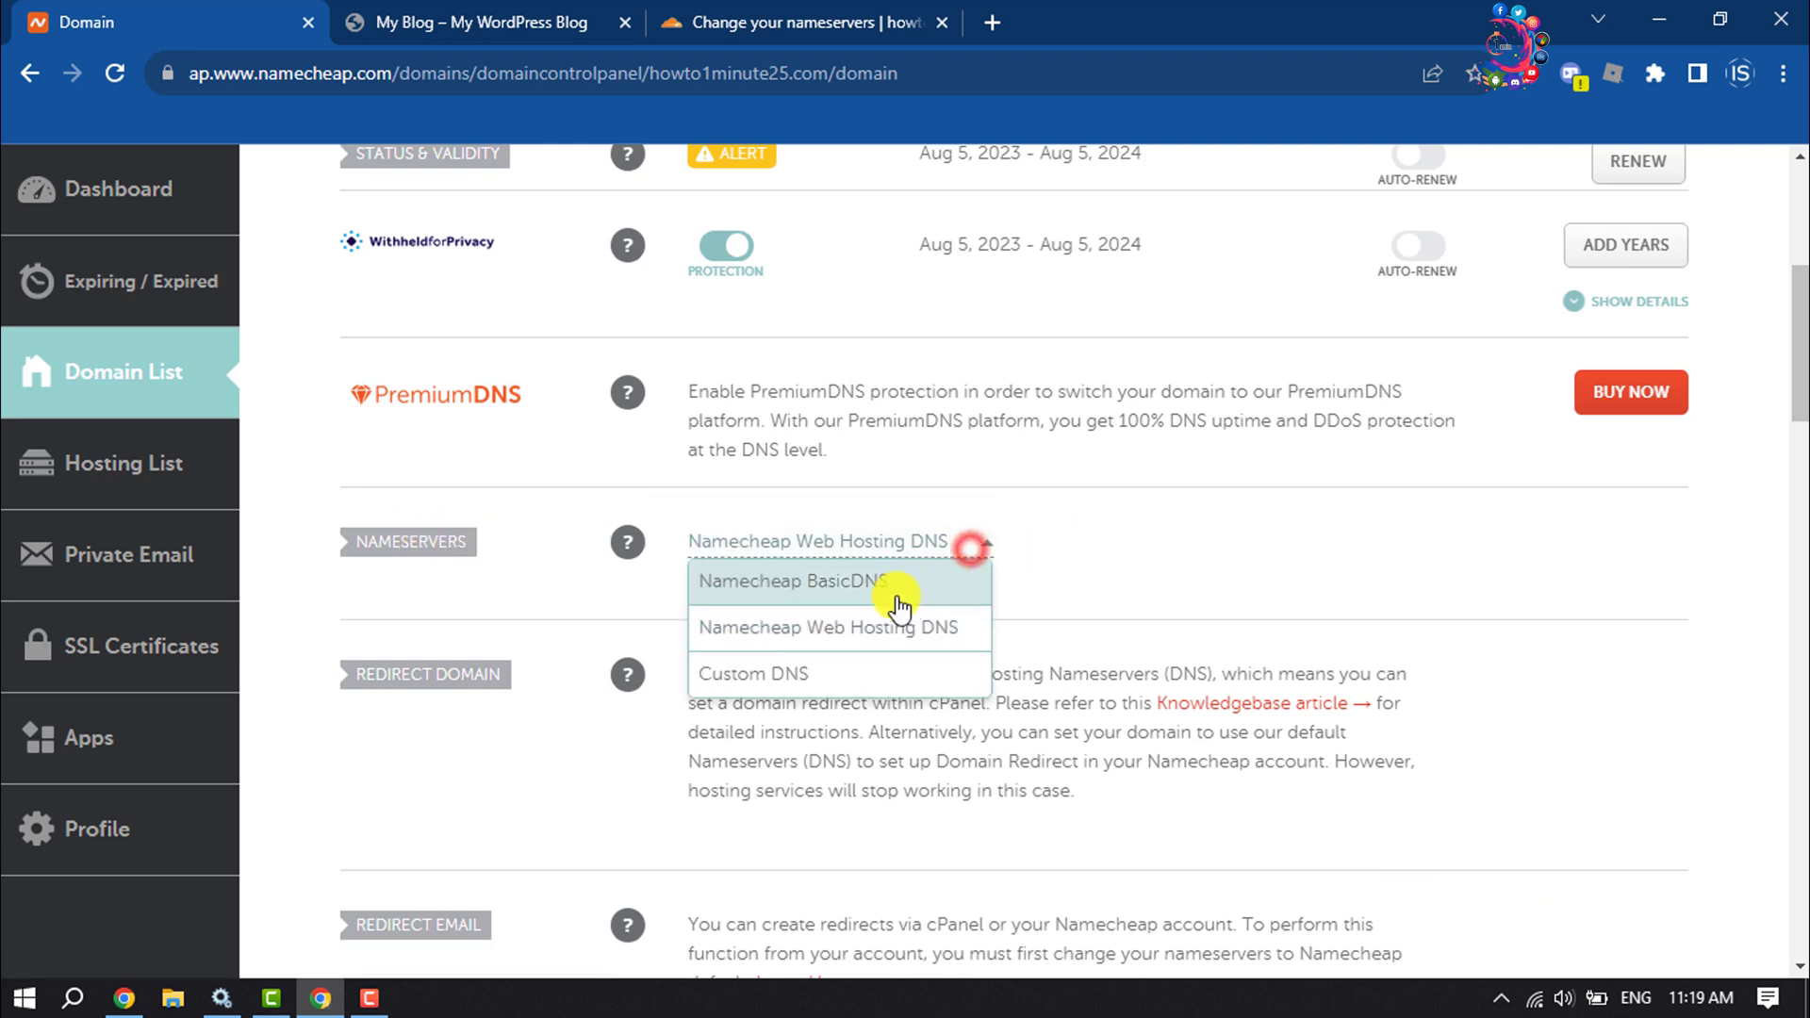
{"action": "left_click", "coordinate": [782, 676]}
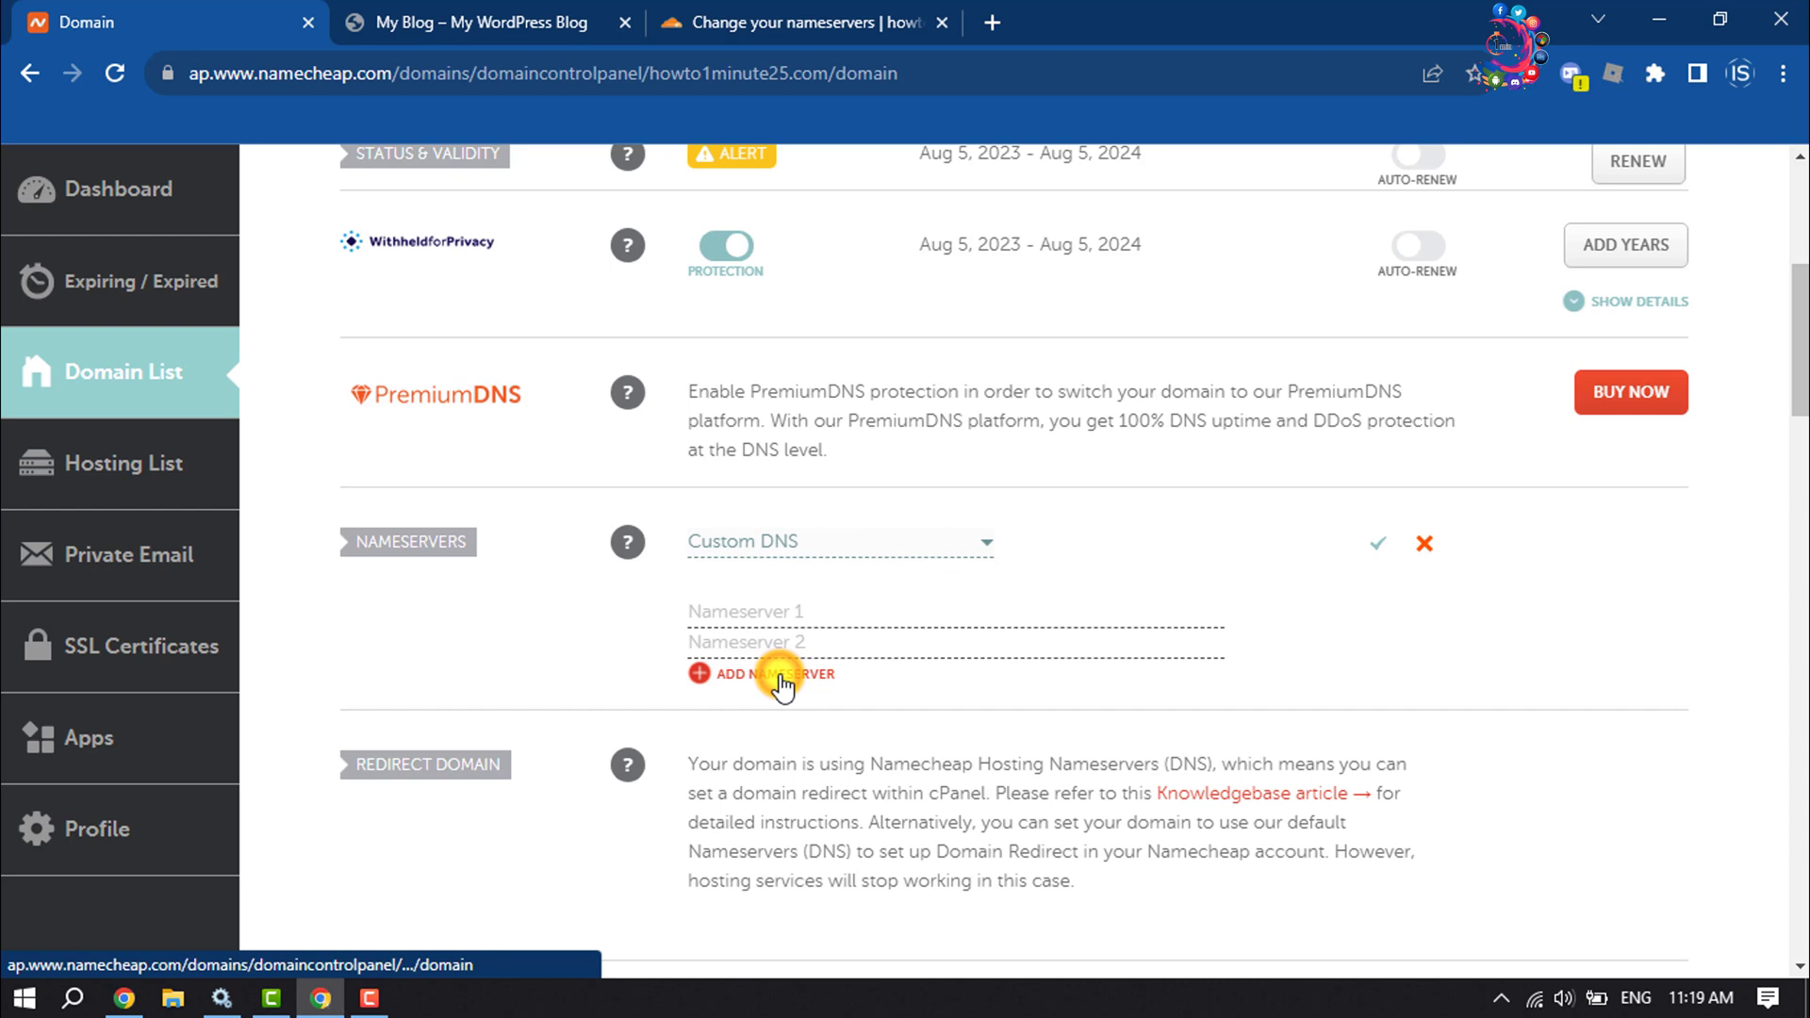
{"action": "left_click", "coordinate": [792, 22]}
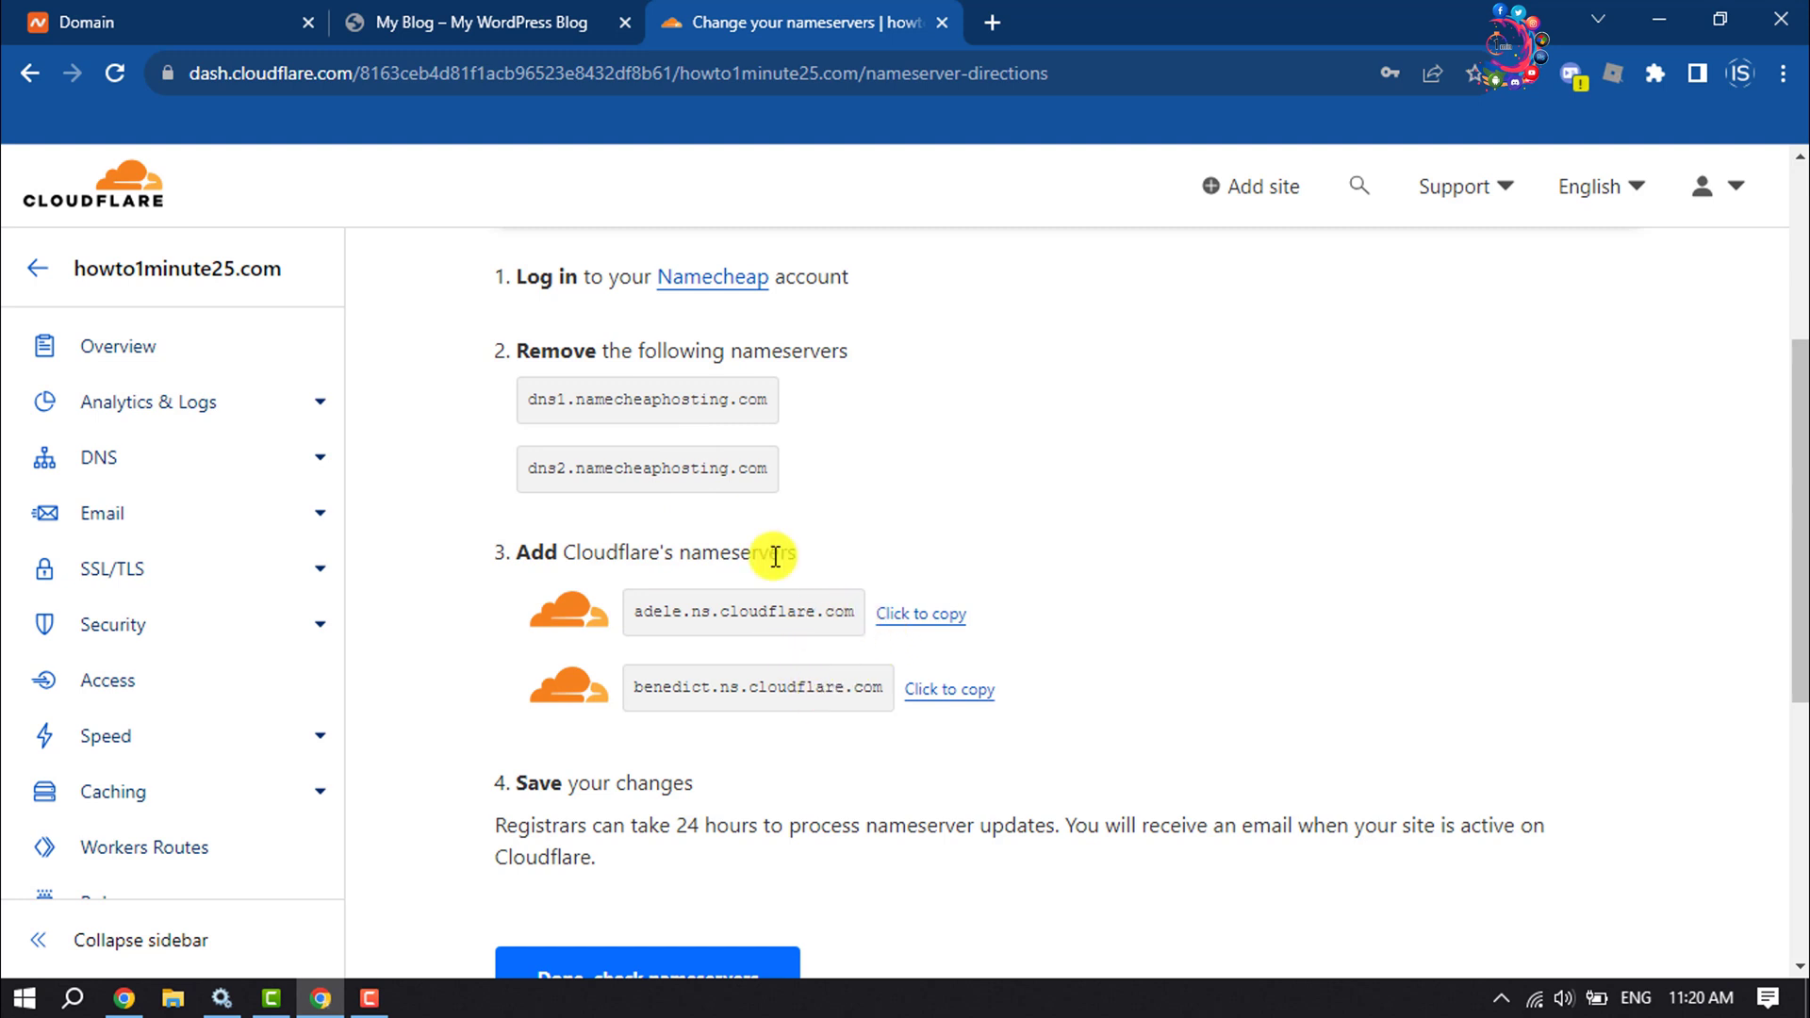
{"action": "key", "text": "ctrl+1"}
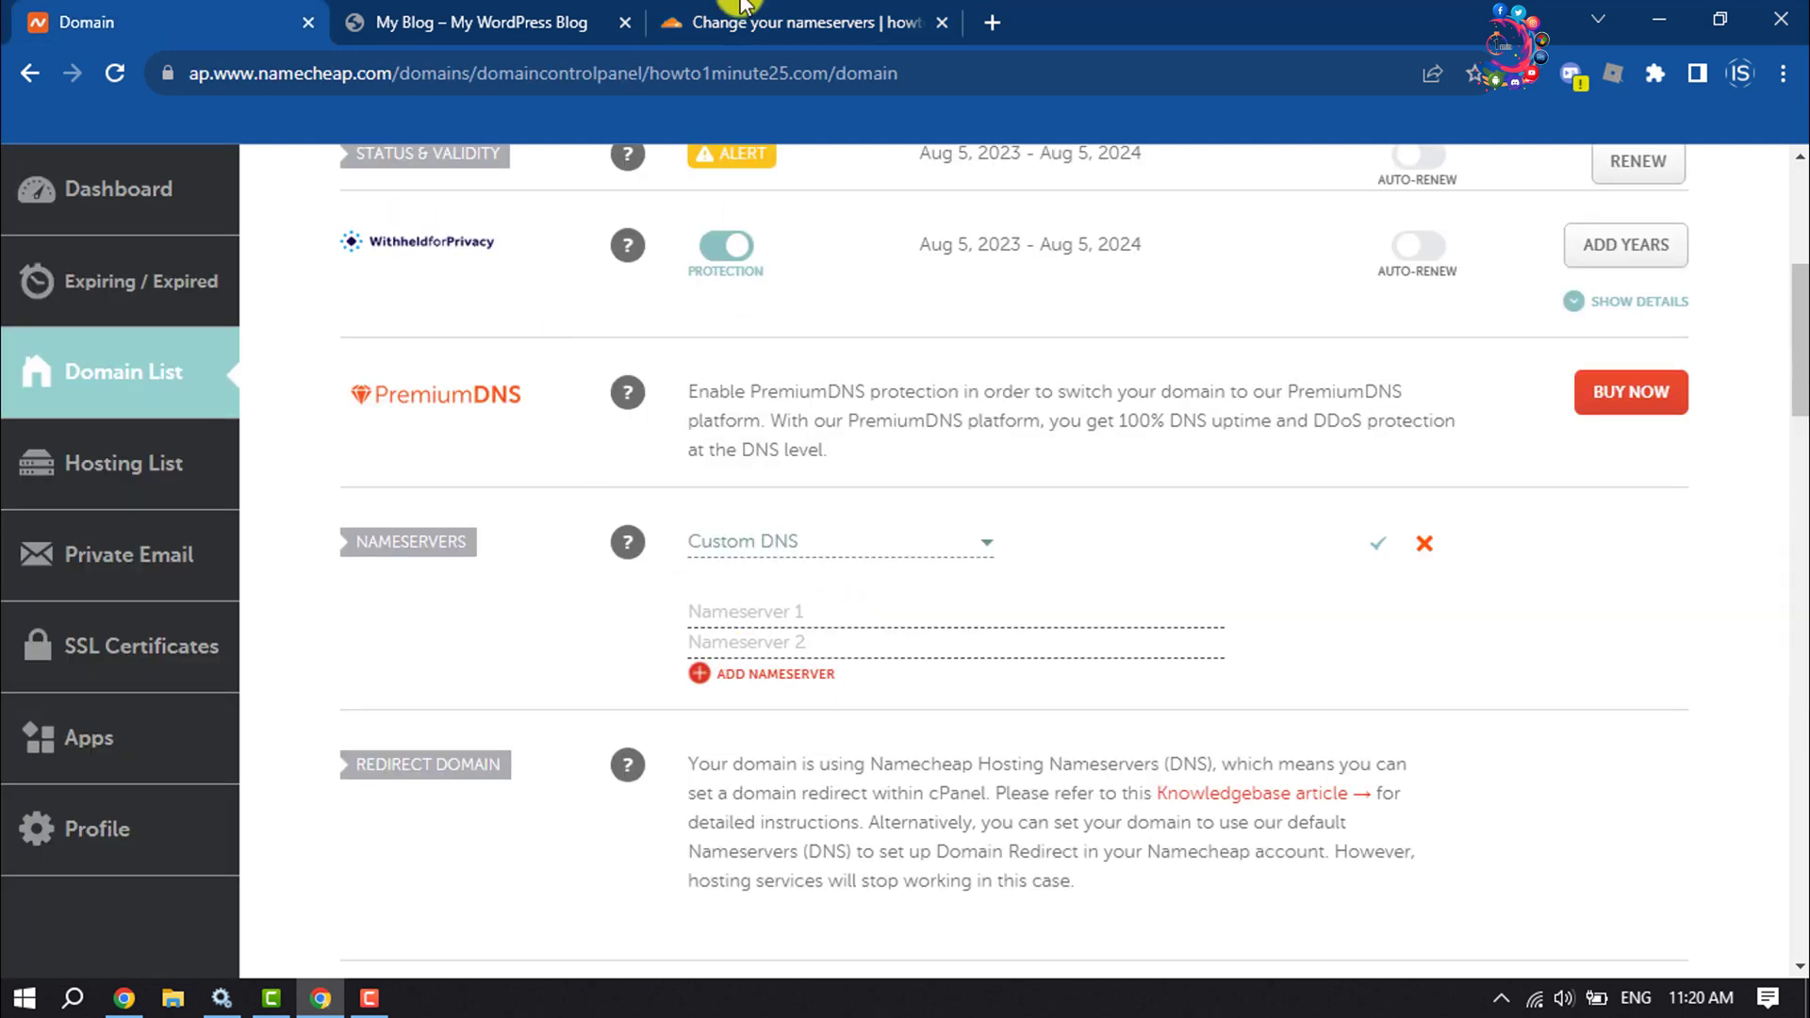
Step: Copy adele.ns.cloudflare.com from Cloudflare into Nameserver 1
{"action": "left_click", "coordinate": [793, 21]}
{"action": "left_click", "coordinate": [913, 614]}
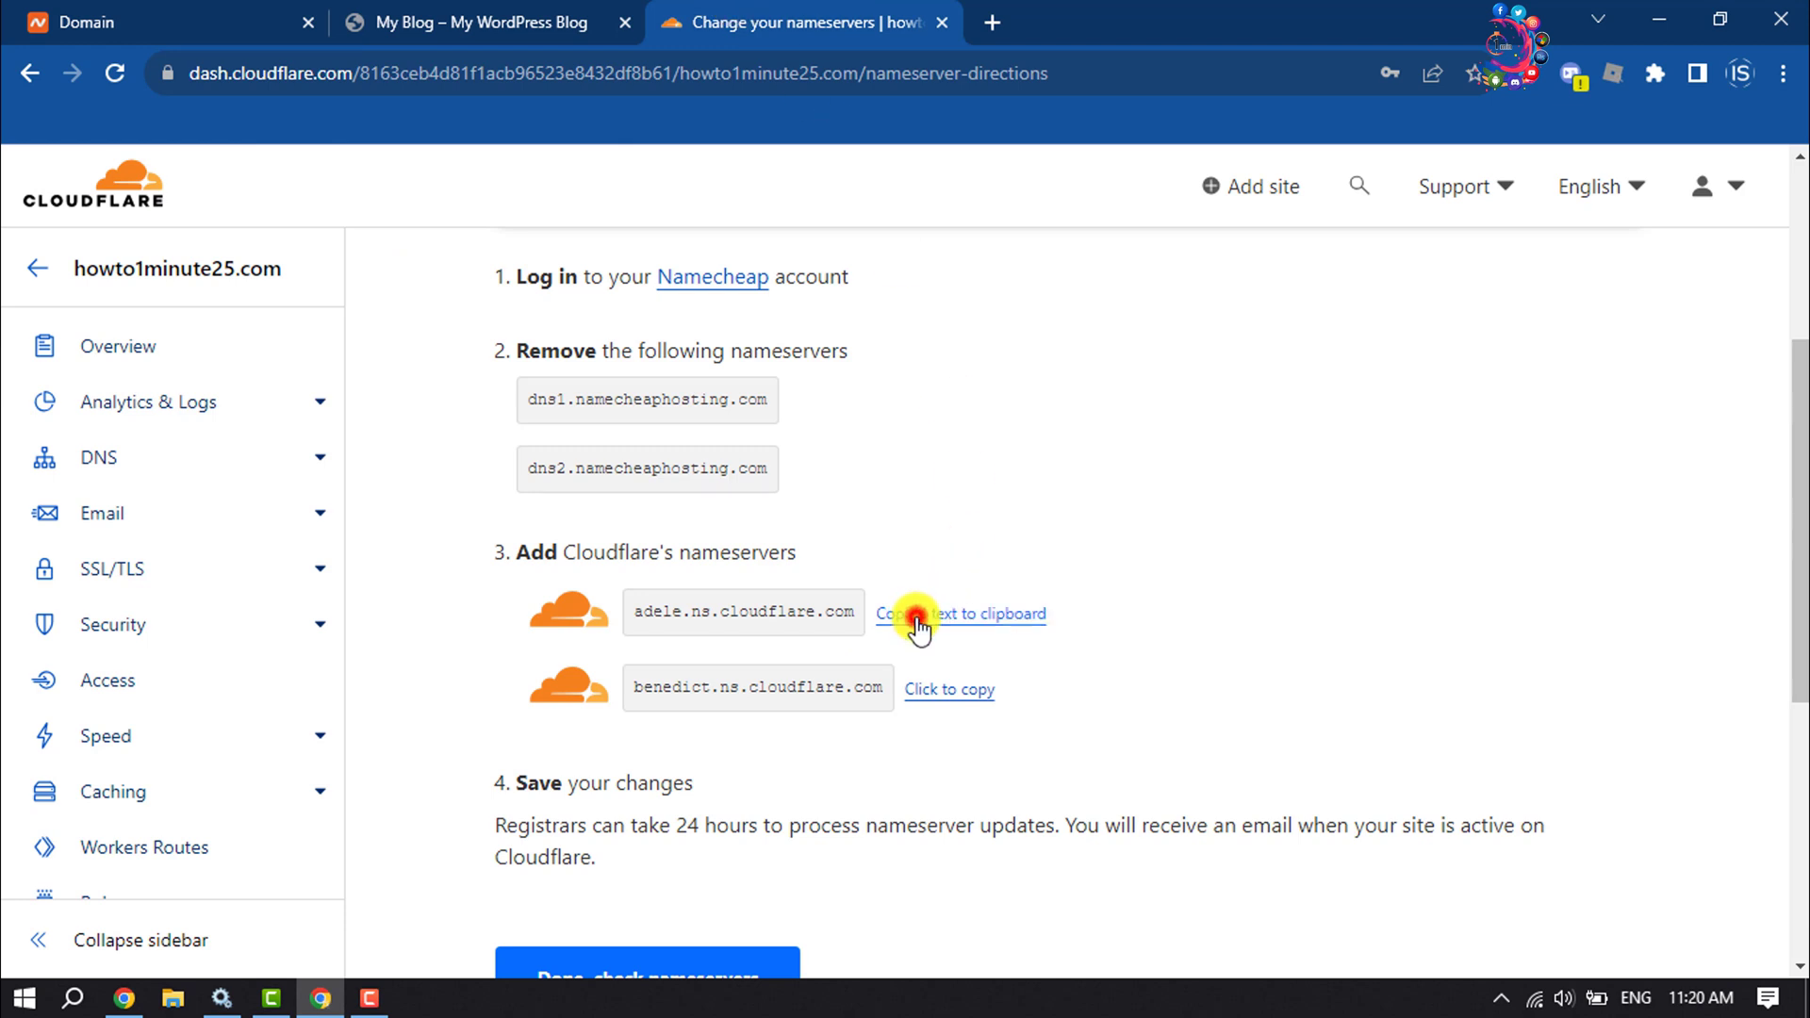
{"action": "left_click", "coordinate": [67, 19]}
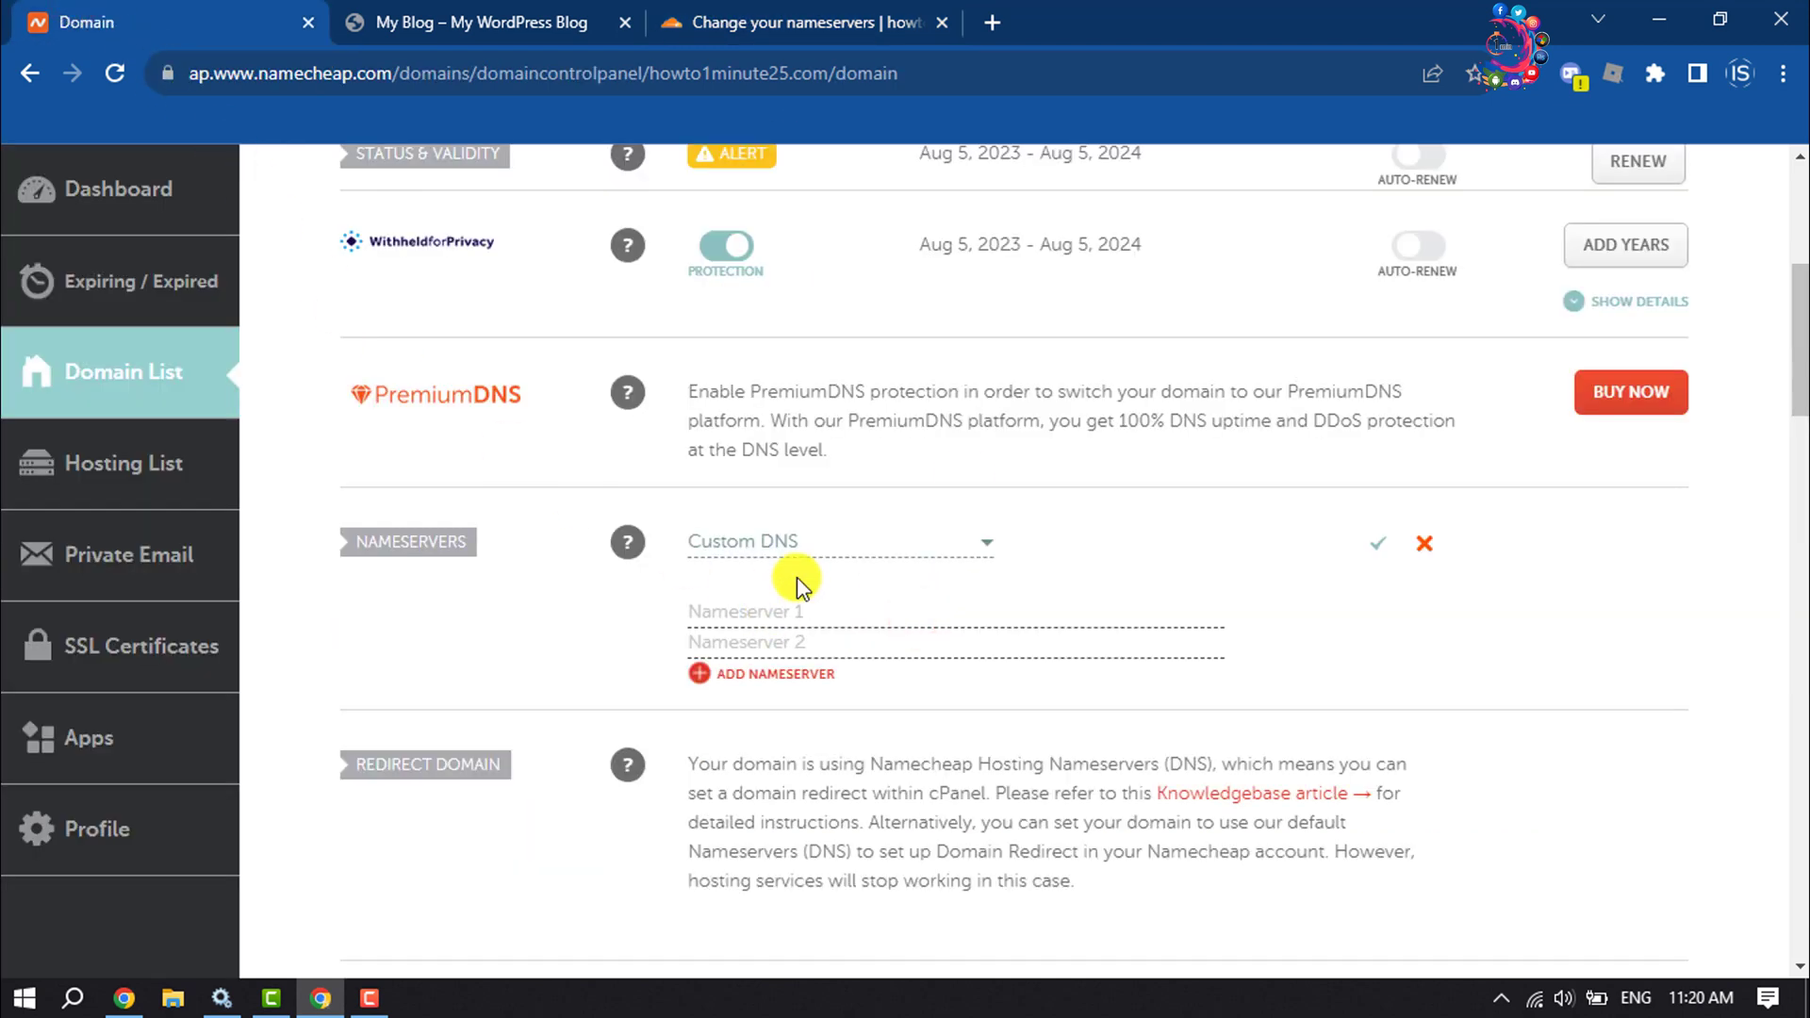
{"action": "left_click", "coordinate": [782, 610]}
{"action": "right_click", "coordinate": [782, 610]}
{"action": "left_click", "coordinate": [840, 391]}
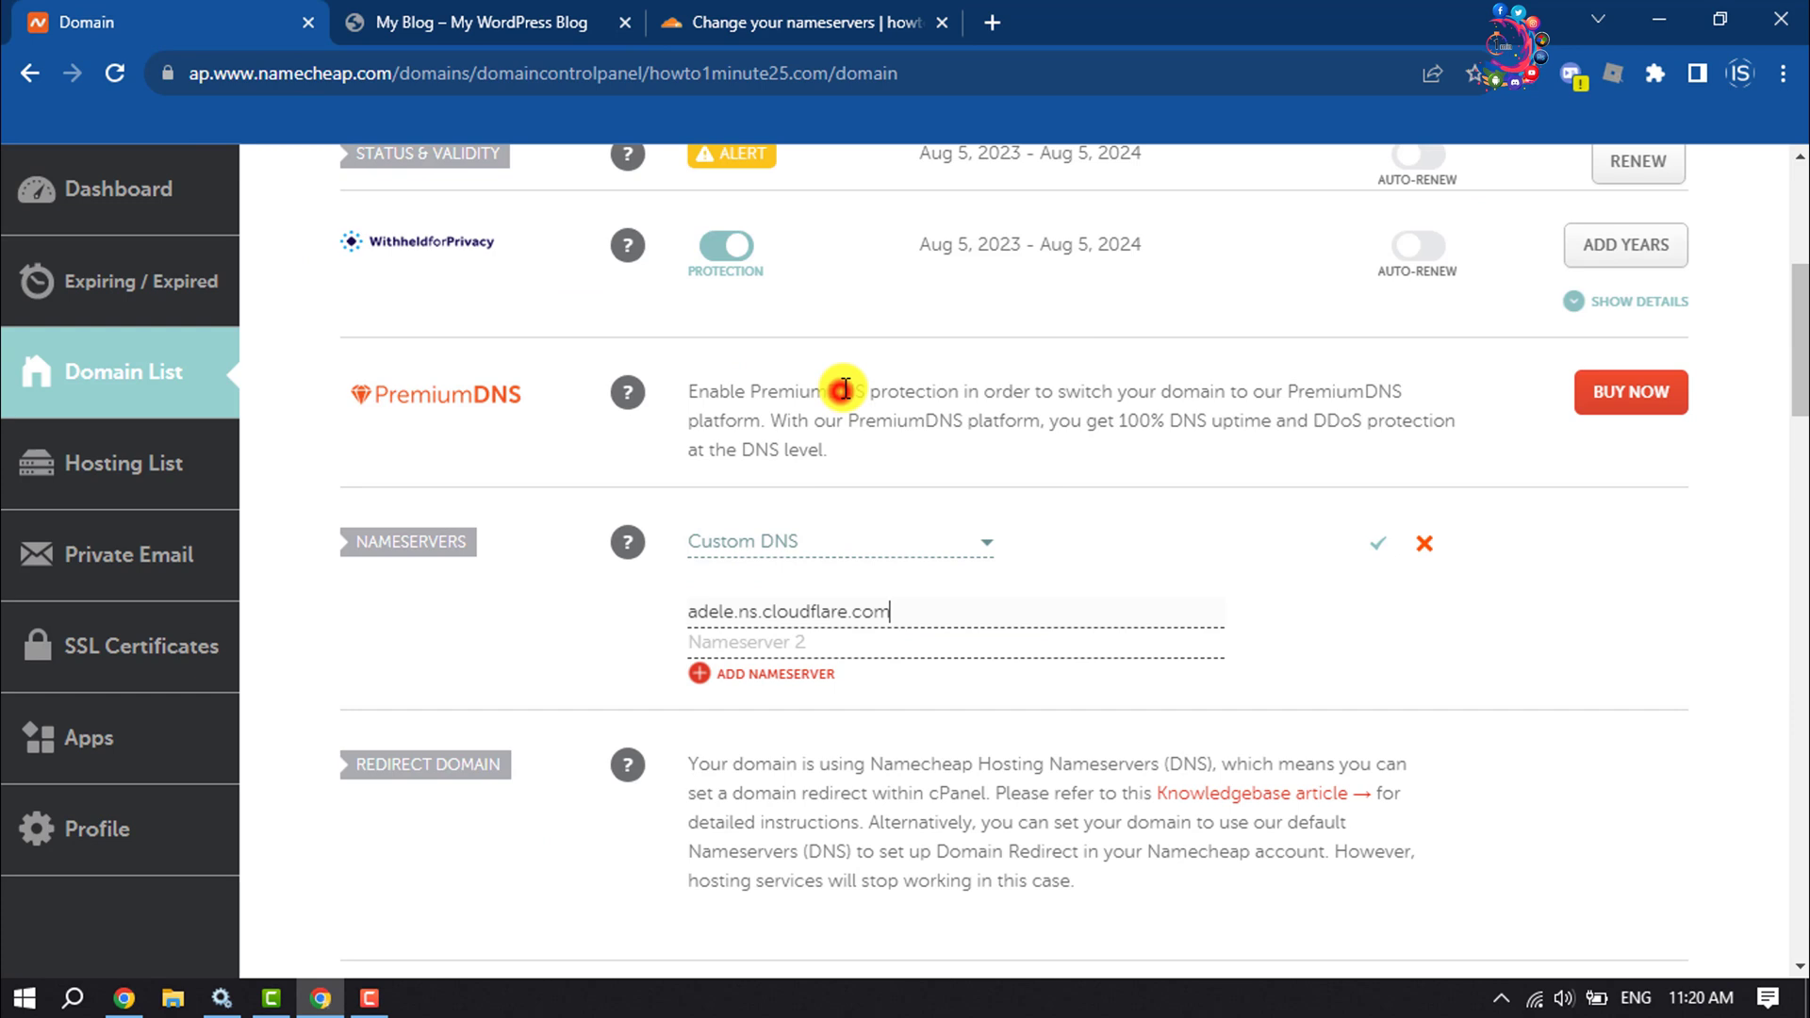
Step: Copy benedict.ns.cloudflare.com into Nameserver 2 and save the custom nameservers
{"action": "left_click", "coordinate": [792, 22]}
{"action": "left_click", "coordinate": [922, 689]}
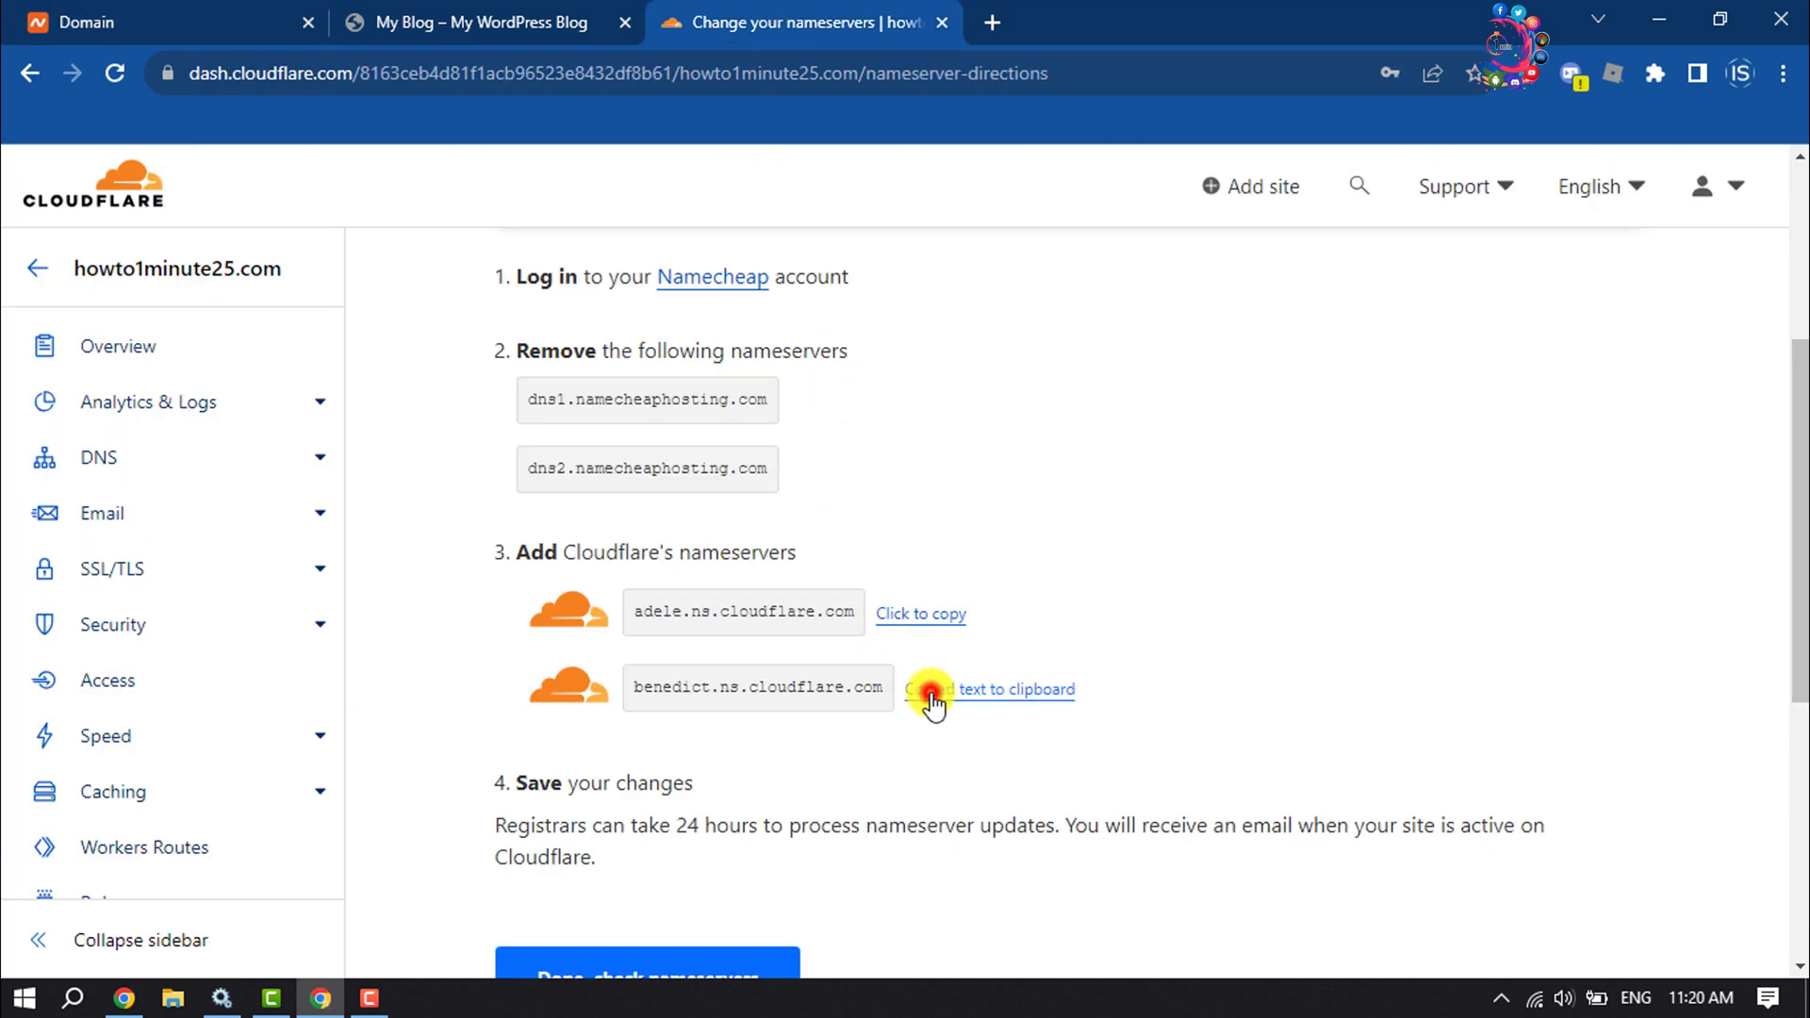
{"action": "left_click", "coordinate": [85, 22]}
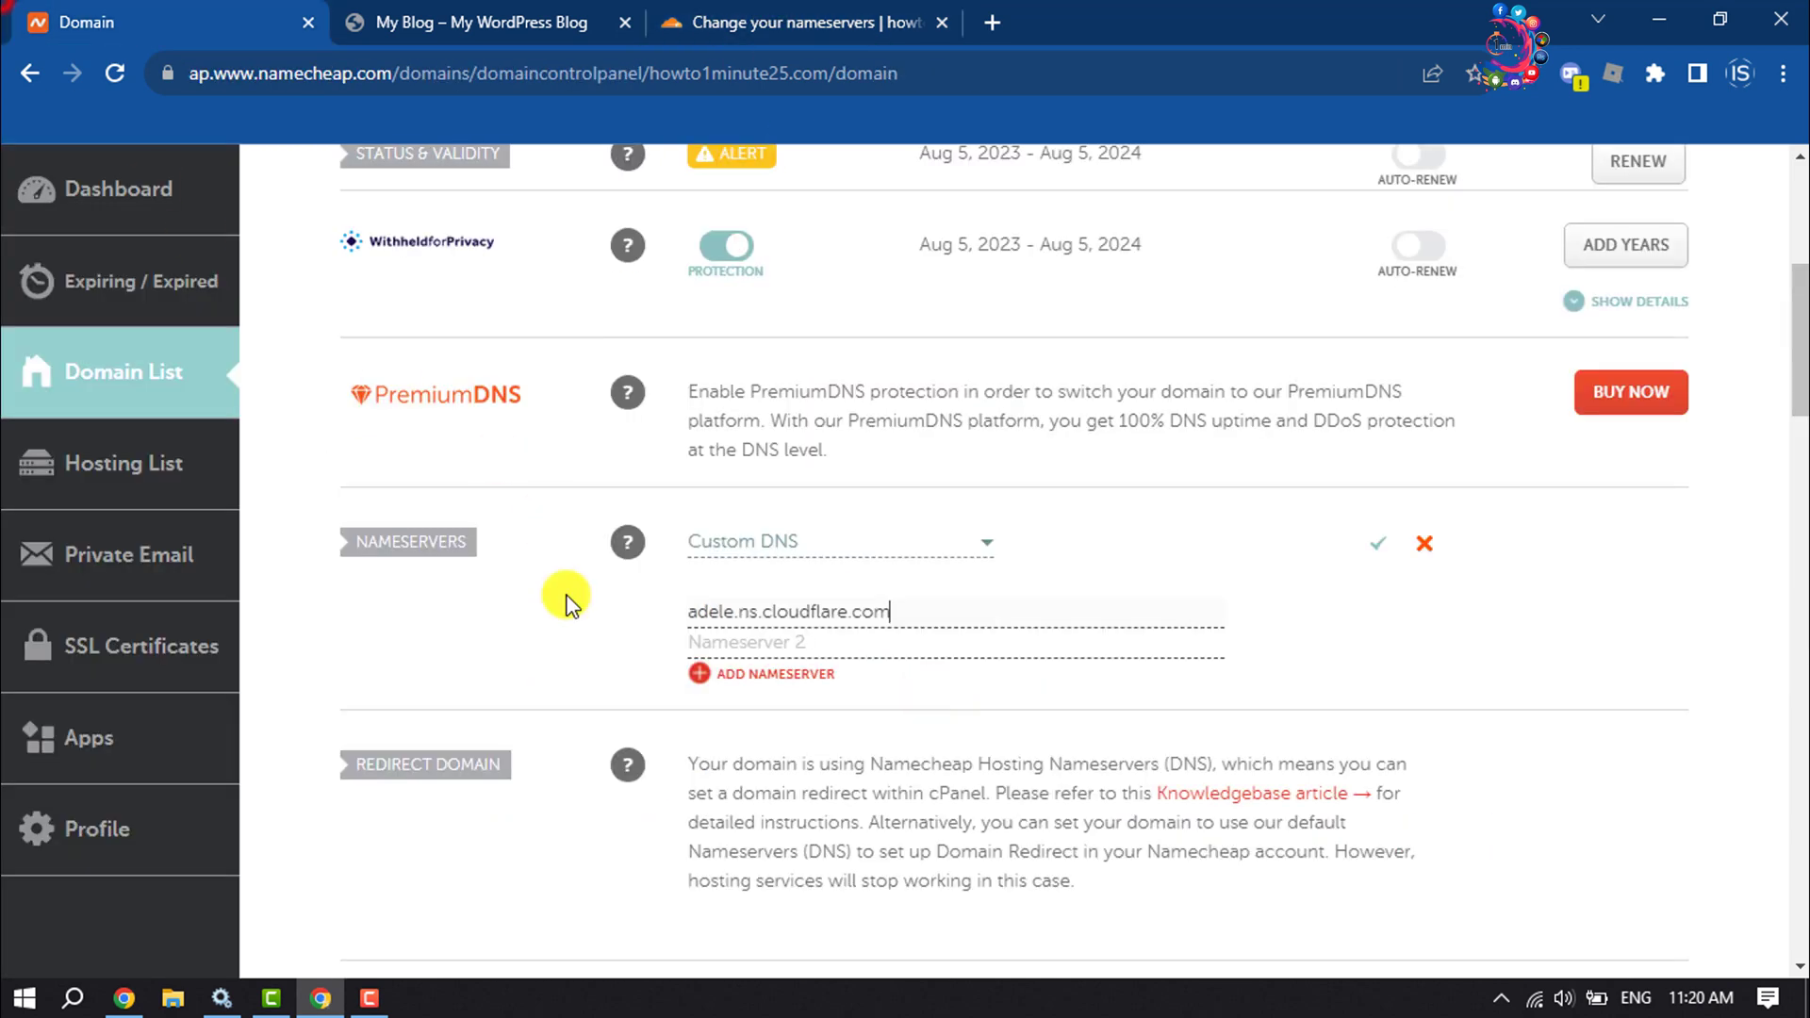
{"action": "right_click", "coordinate": [728, 641]}
{"action": "left_click", "coordinate": [783, 420]}
{"action": "scroll", "coordinate": [783, 420], "scroll_direction": "down", "scroll_amount": 5}
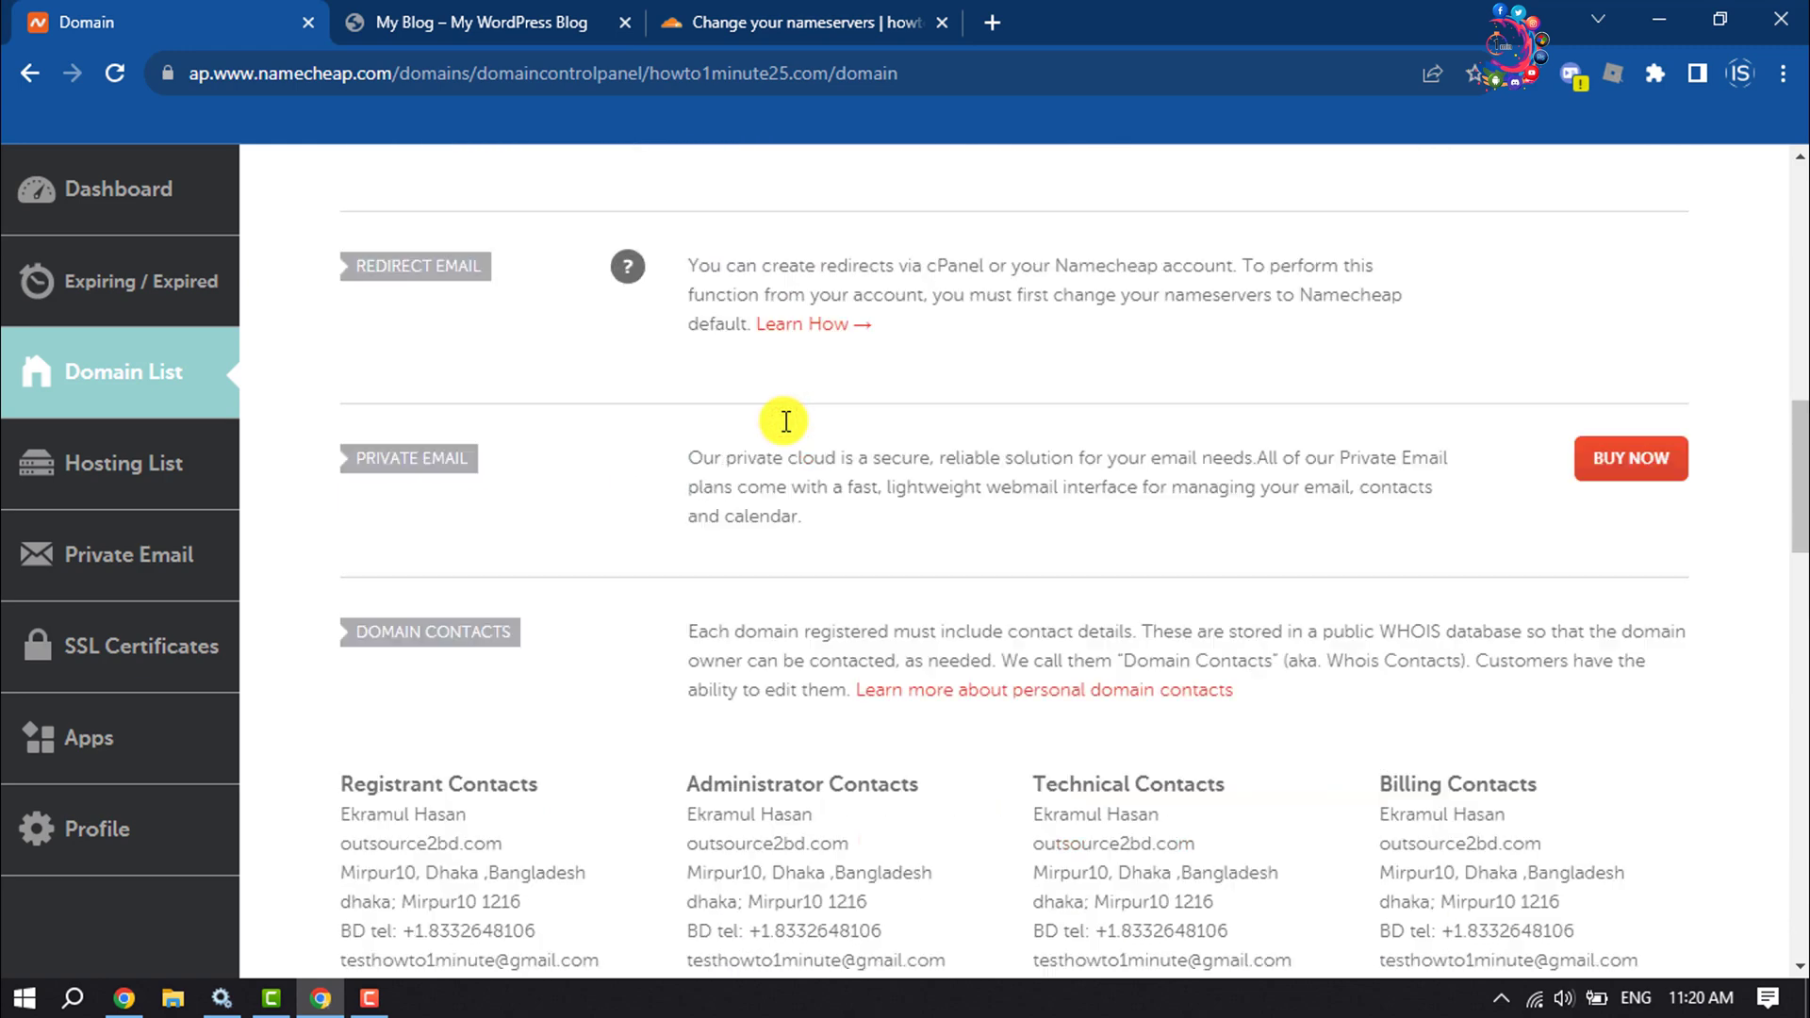
{"action": "scroll", "coordinate": [785, 421], "scroll_direction": "down", "scroll_amount": 5}
{"action": "scroll", "coordinate": [849, 440], "scroll_direction": "down", "scroll_amount": 5}
{"action": "scroll", "coordinate": [986, 443], "scroll_direction": "up", "scroll_amount": 5}
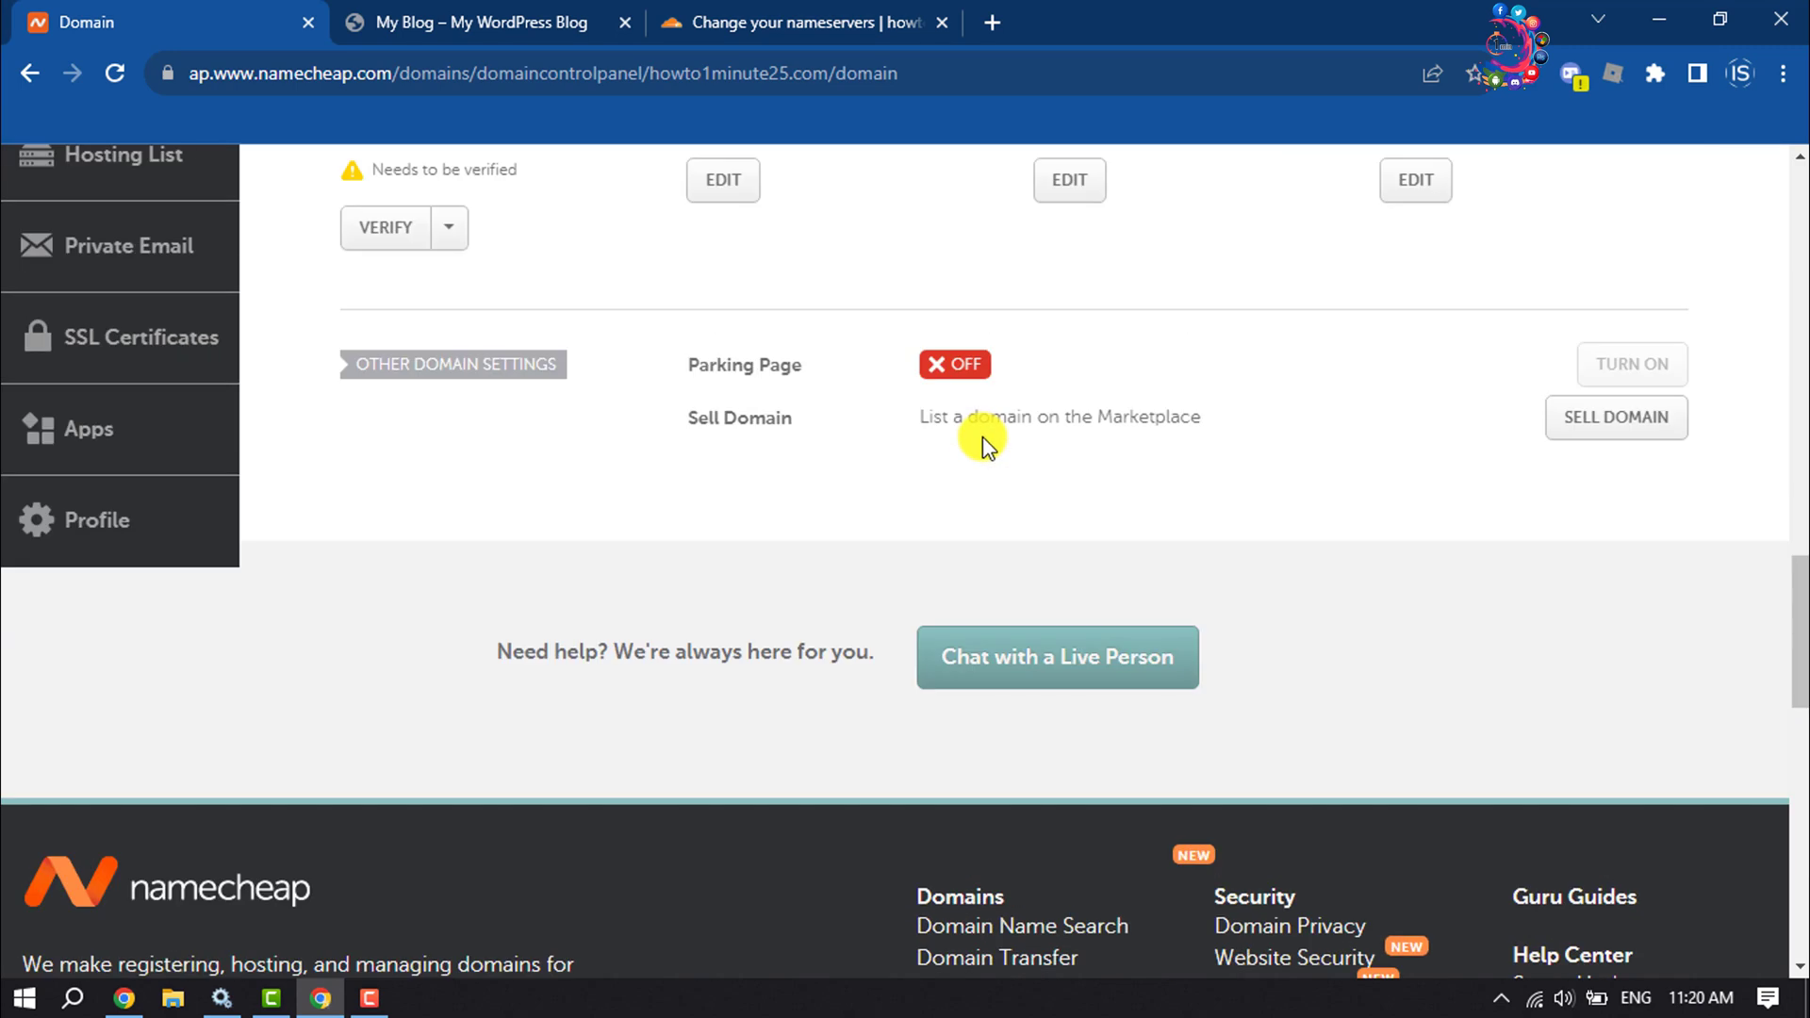
{"action": "scroll", "coordinate": [986, 443], "scroll_direction": "up", "scroll_amount": 5}
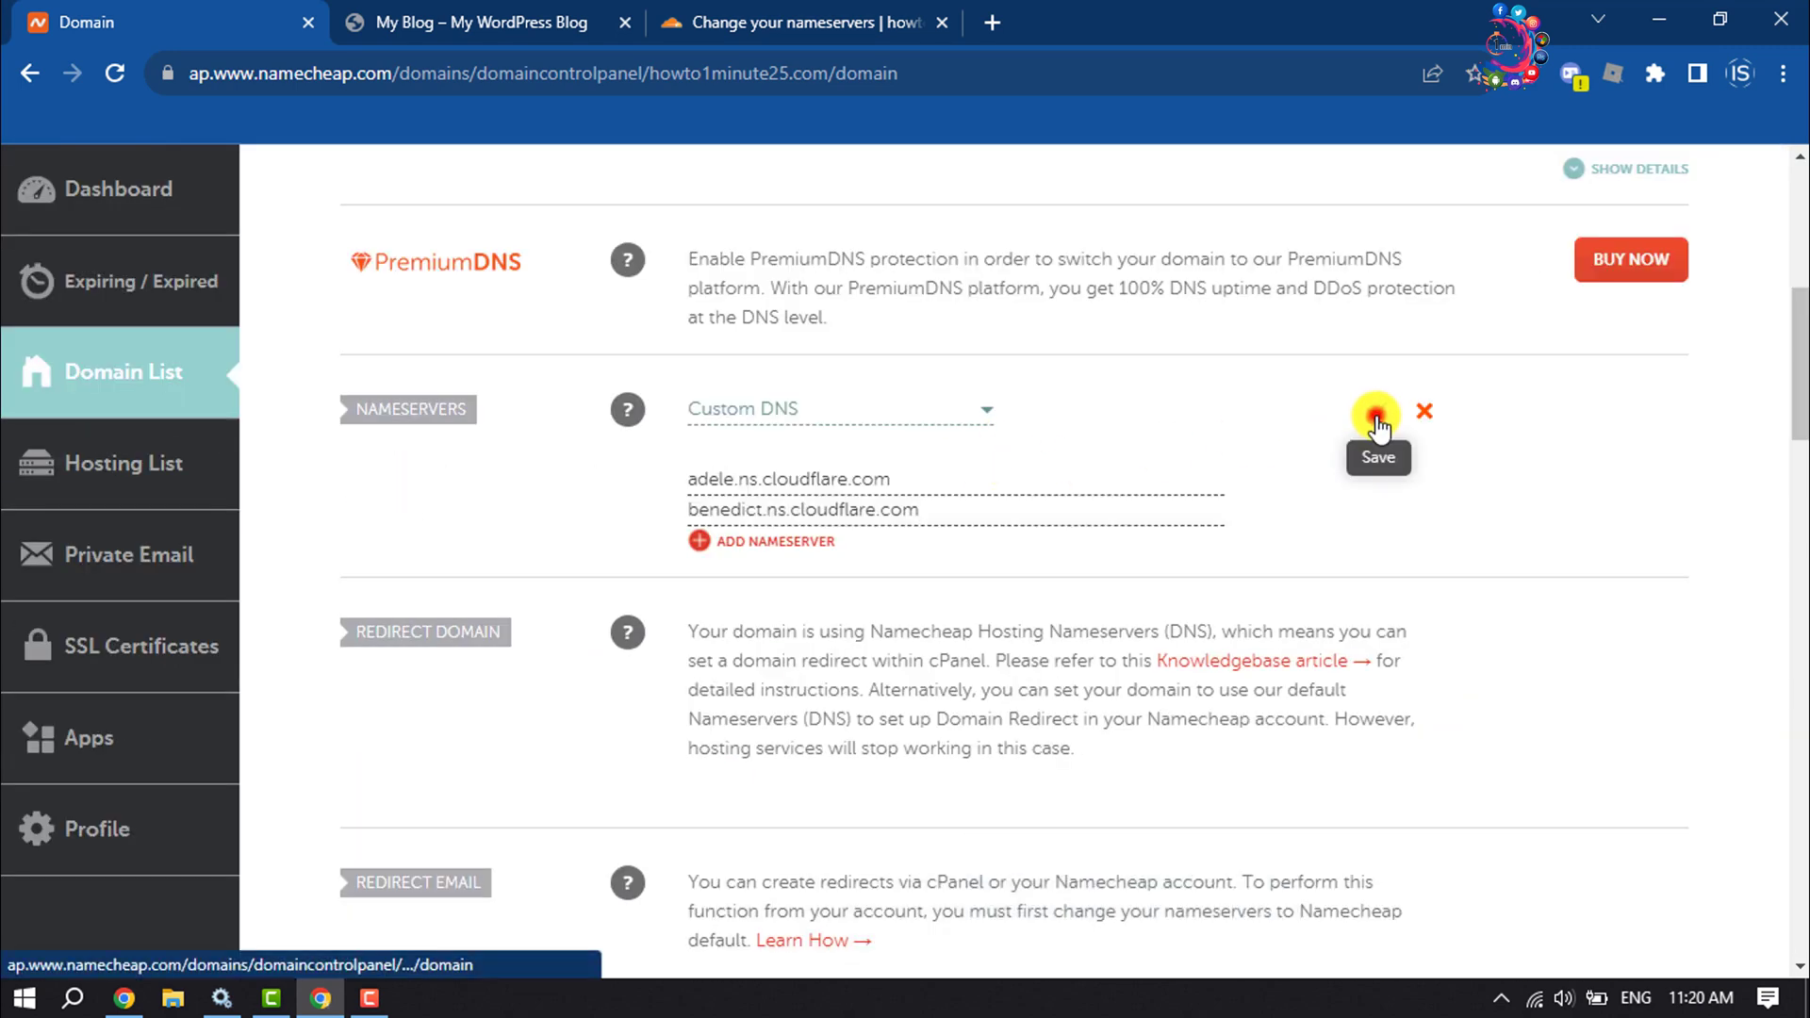
{"action": "left_click", "coordinate": [1379, 415]}
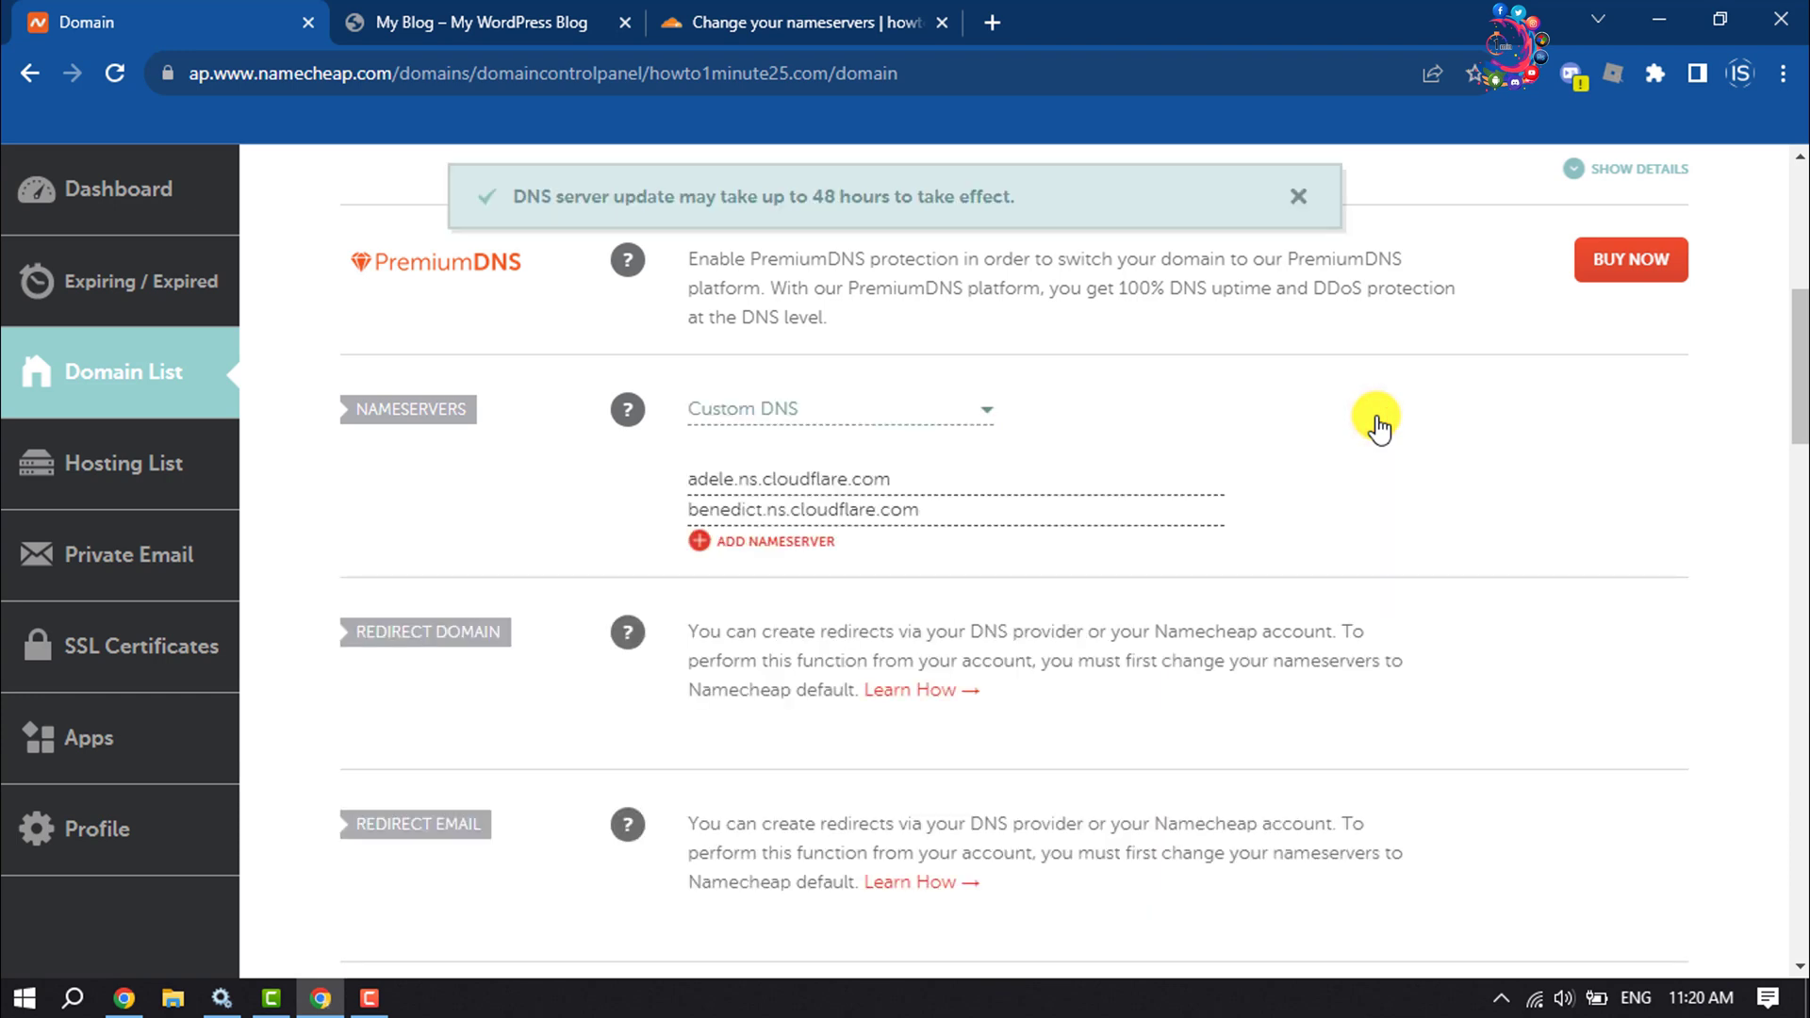
Step: Confirm in Cloudflare that the nameservers were changed and start the Quick Start Guide
{"action": "left_click", "coordinate": [793, 21]}
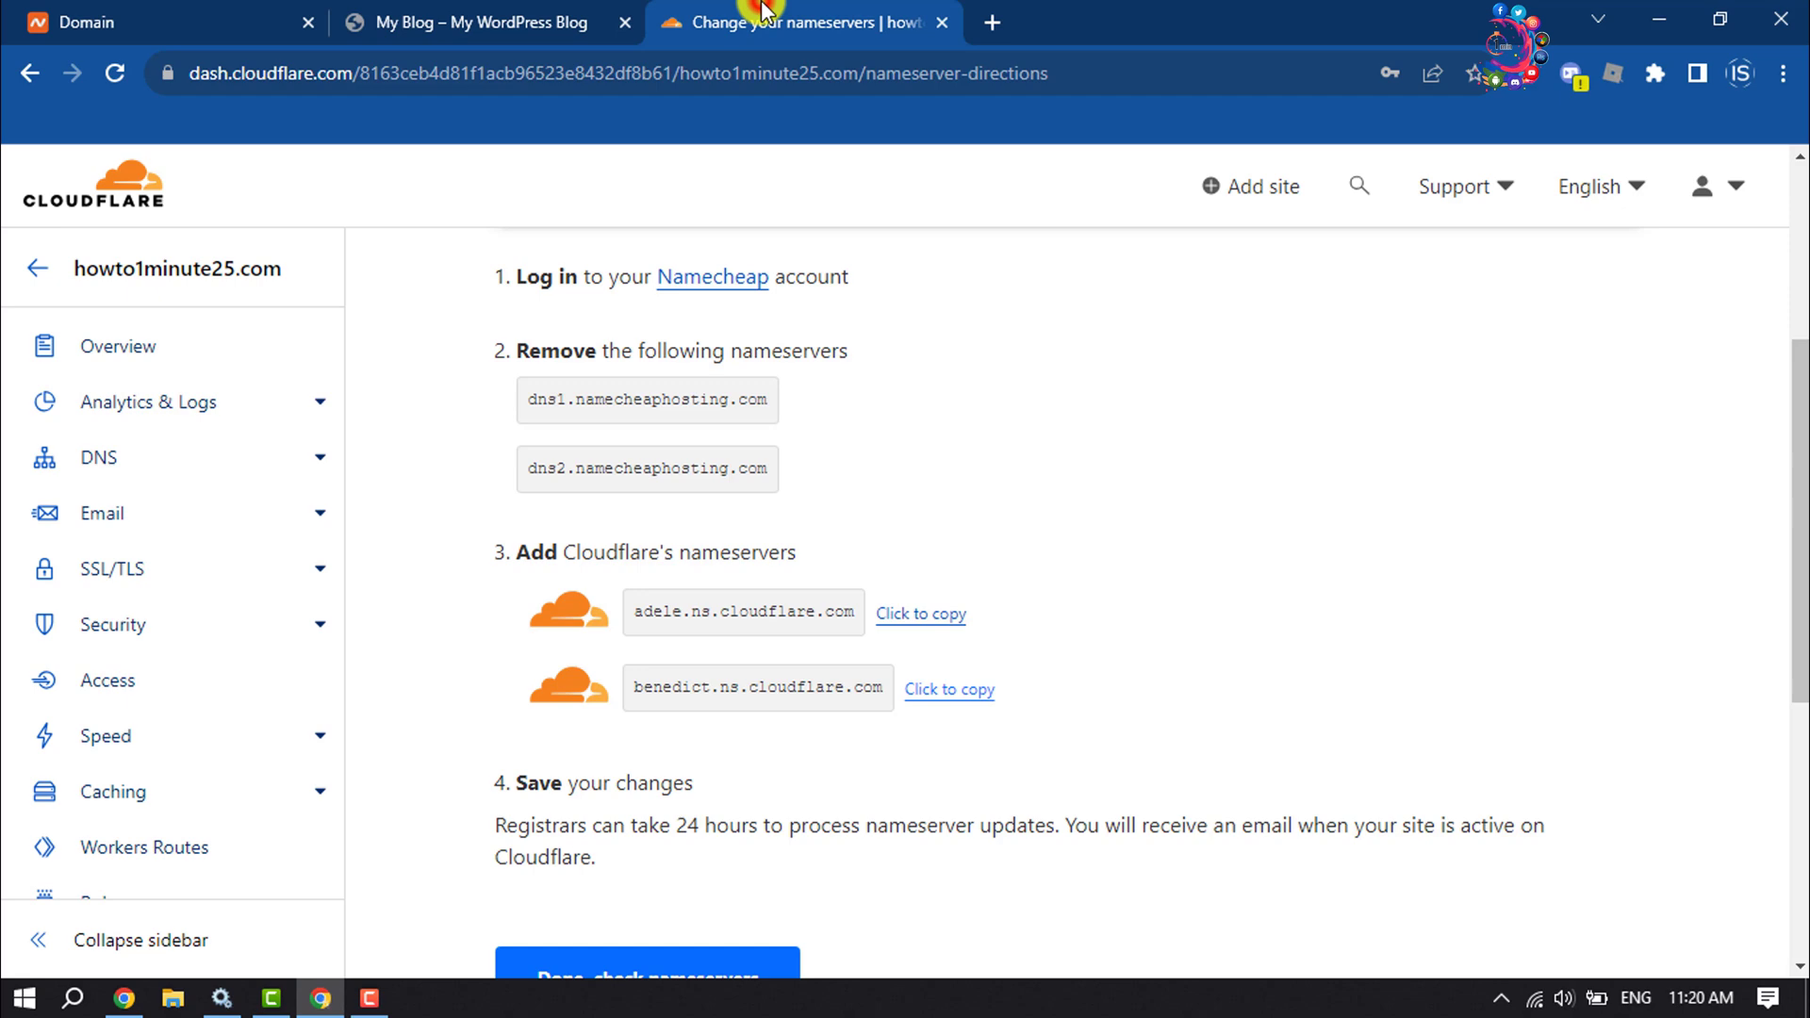
{"action": "scroll", "coordinate": [708, 560], "scroll_direction": "down", "scroll_amount": 3}
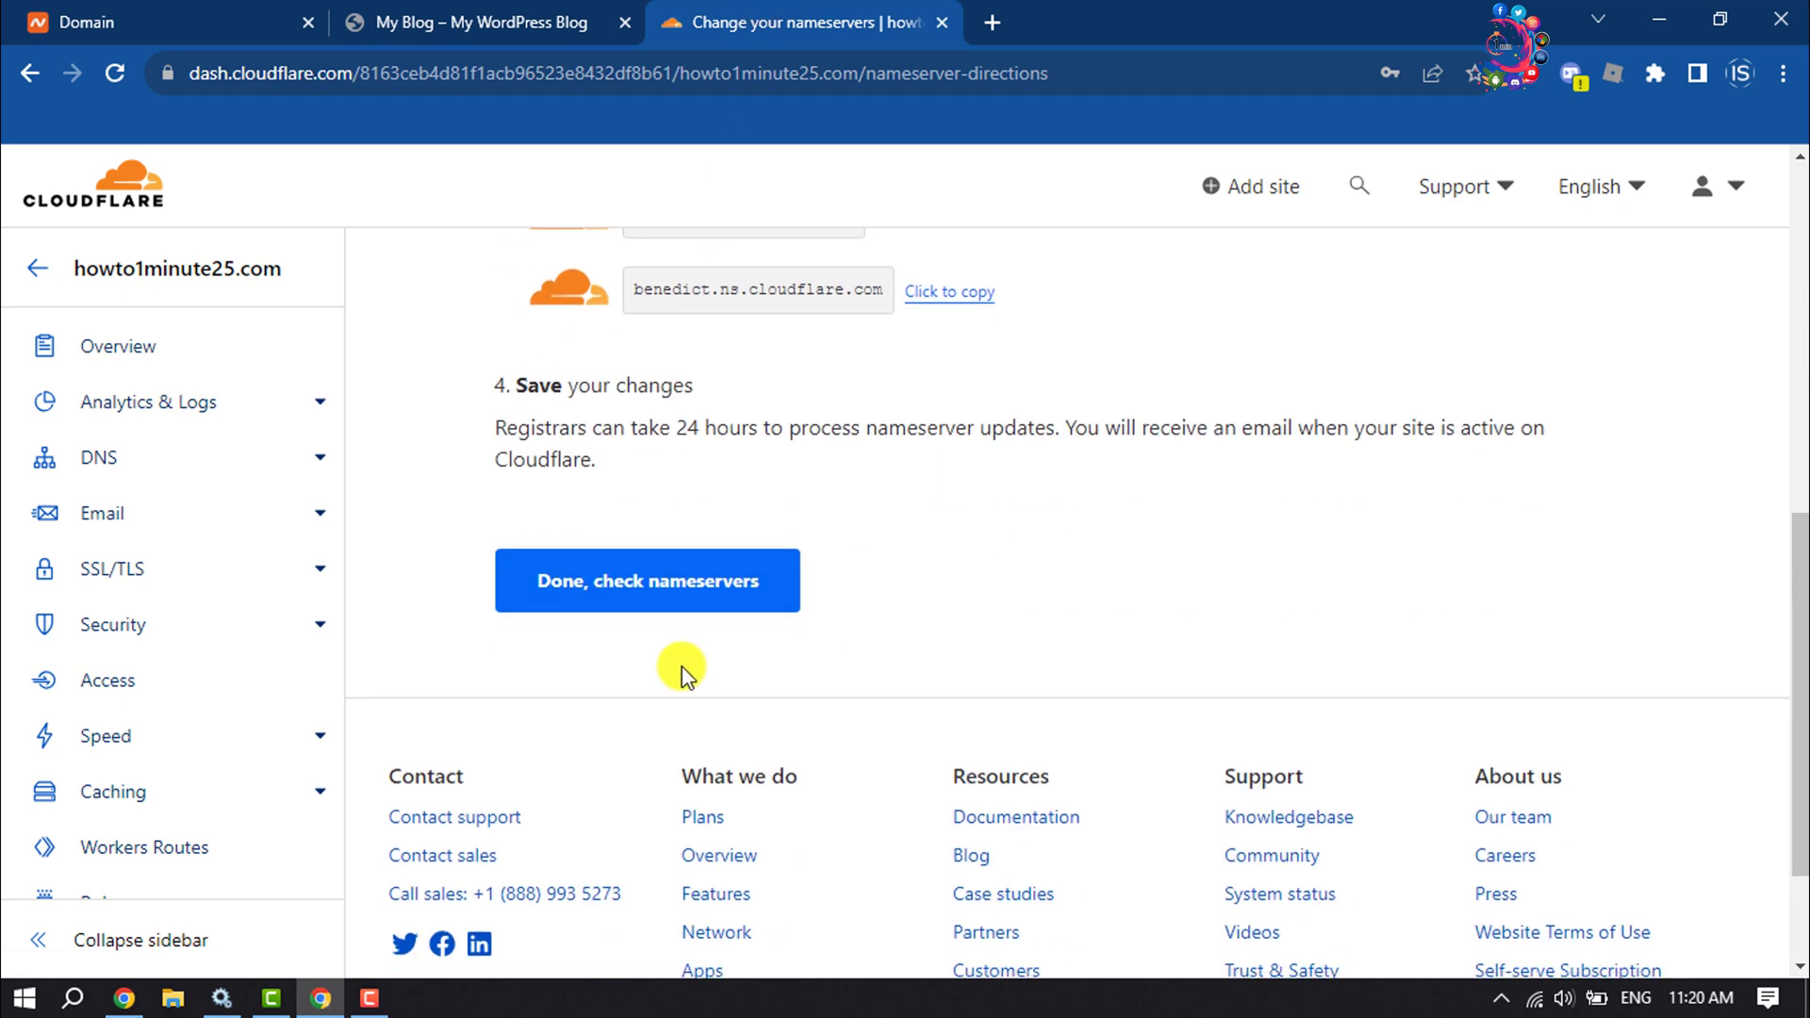
{"action": "left_click", "coordinate": [673, 584]}
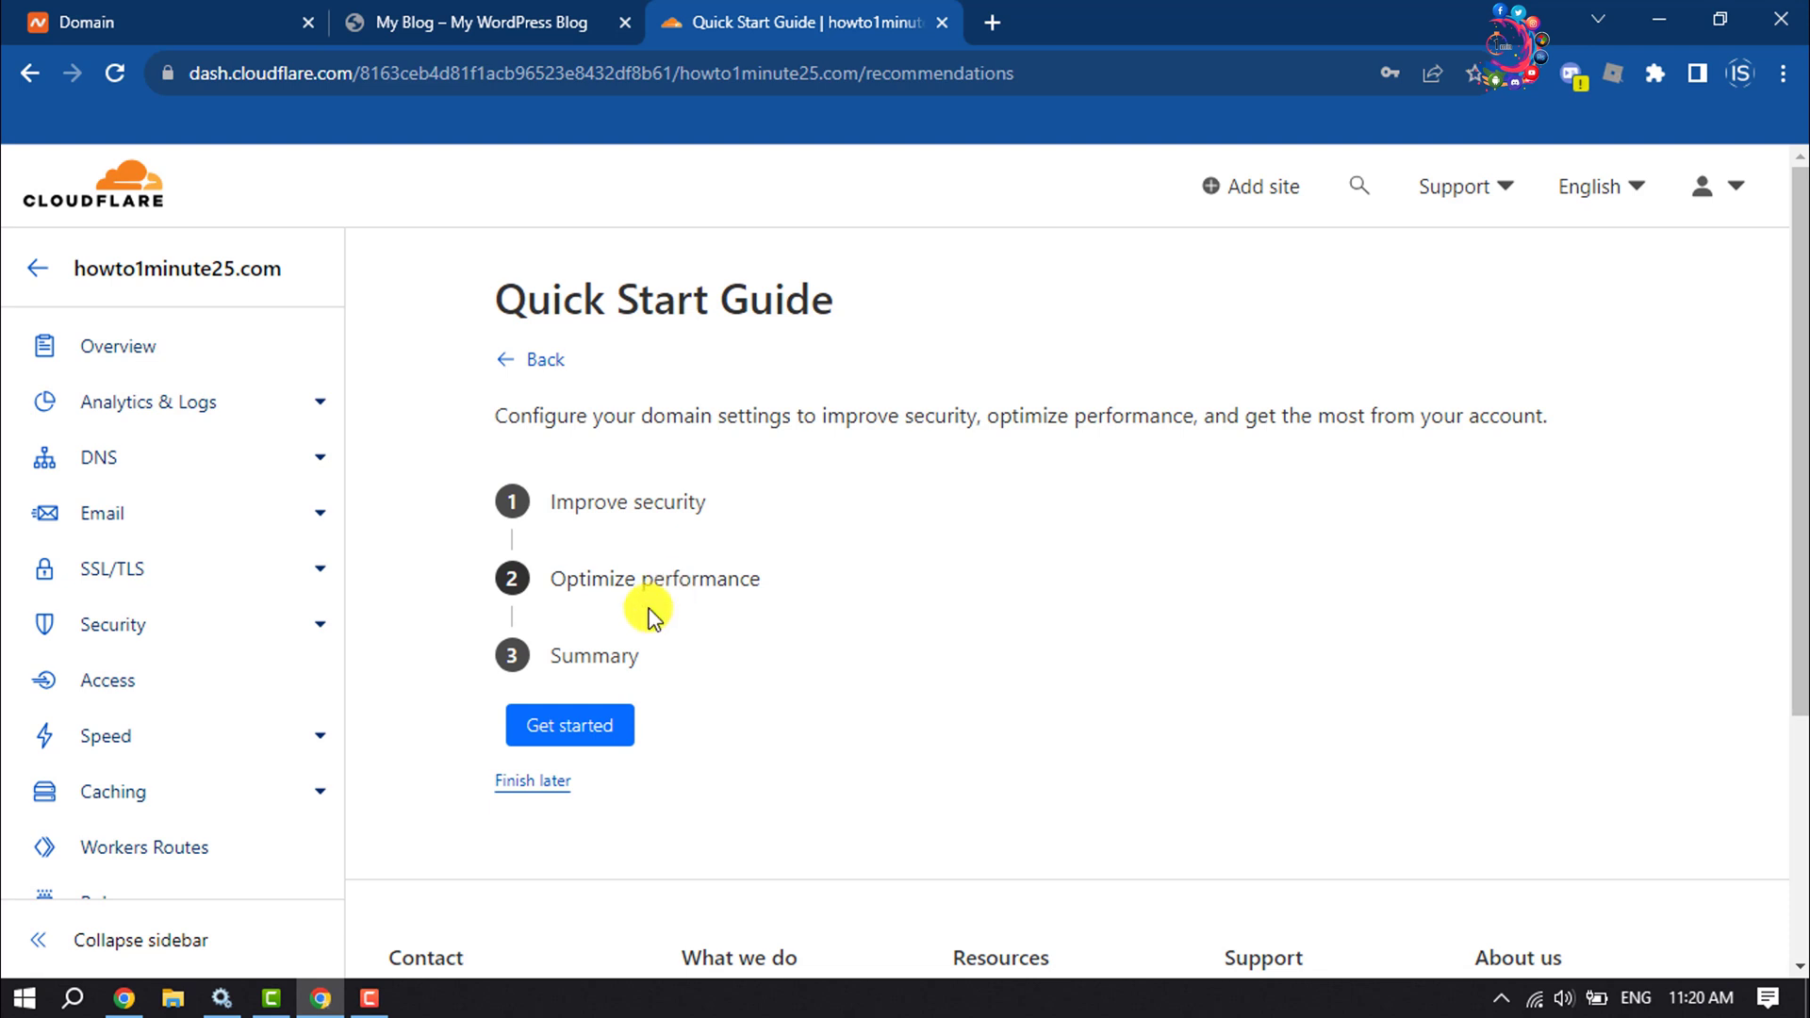
{"action": "left_click", "coordinate": [585, 731]}
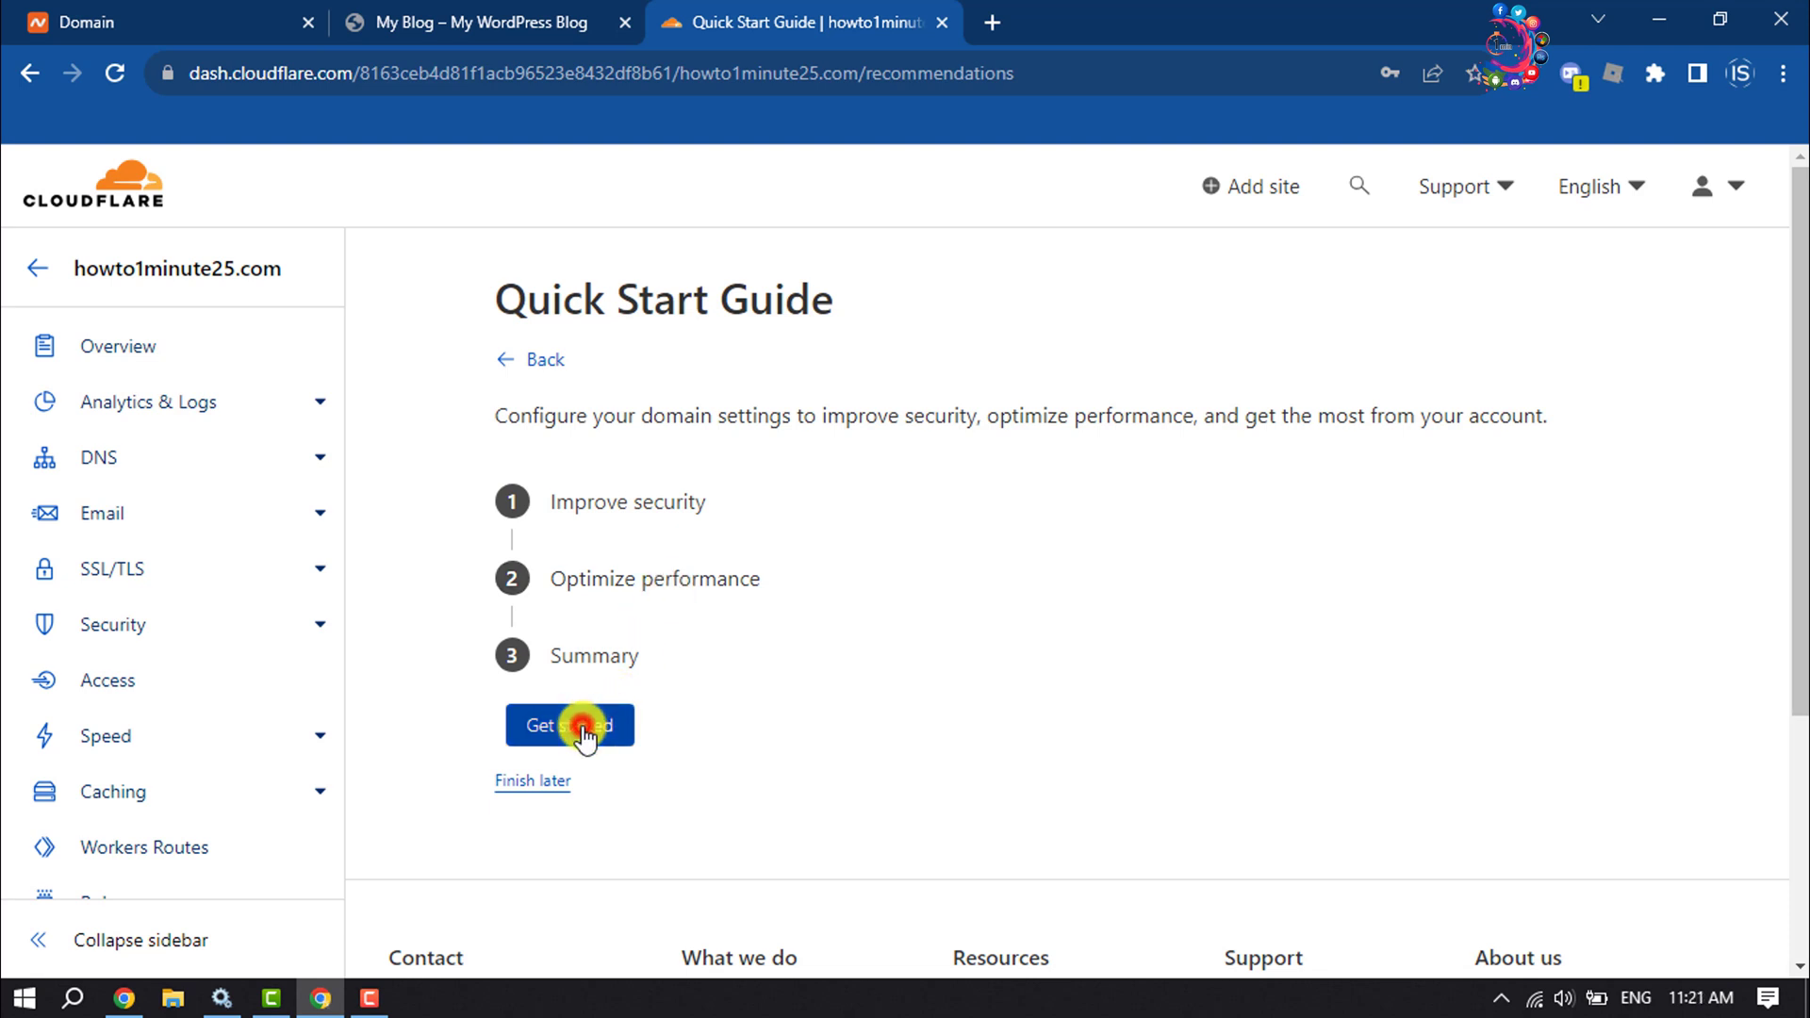
{"action": "scroll", "coordinate": [584, 731], "scroll_direction": "down", "scroll_amount": 1}
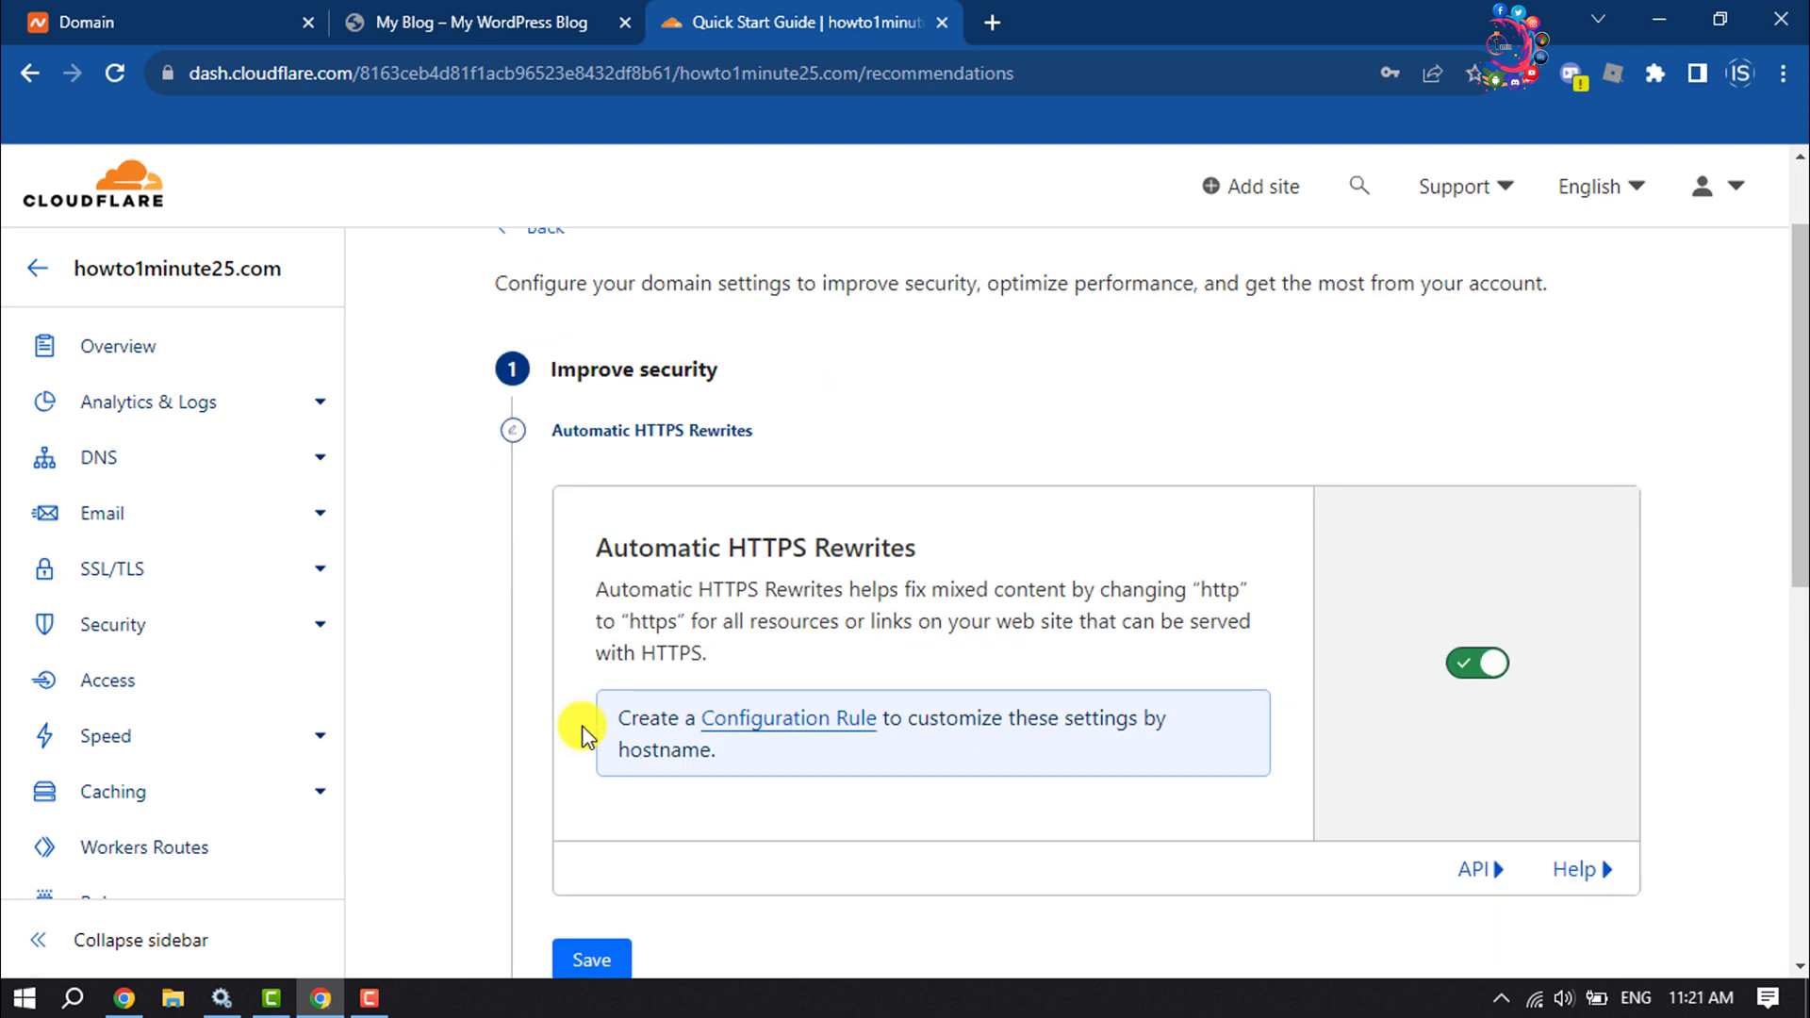
{"action": "scroll", "coordinate": [585, 730], "scroll_direction": "down", "scroll_amount": 1}
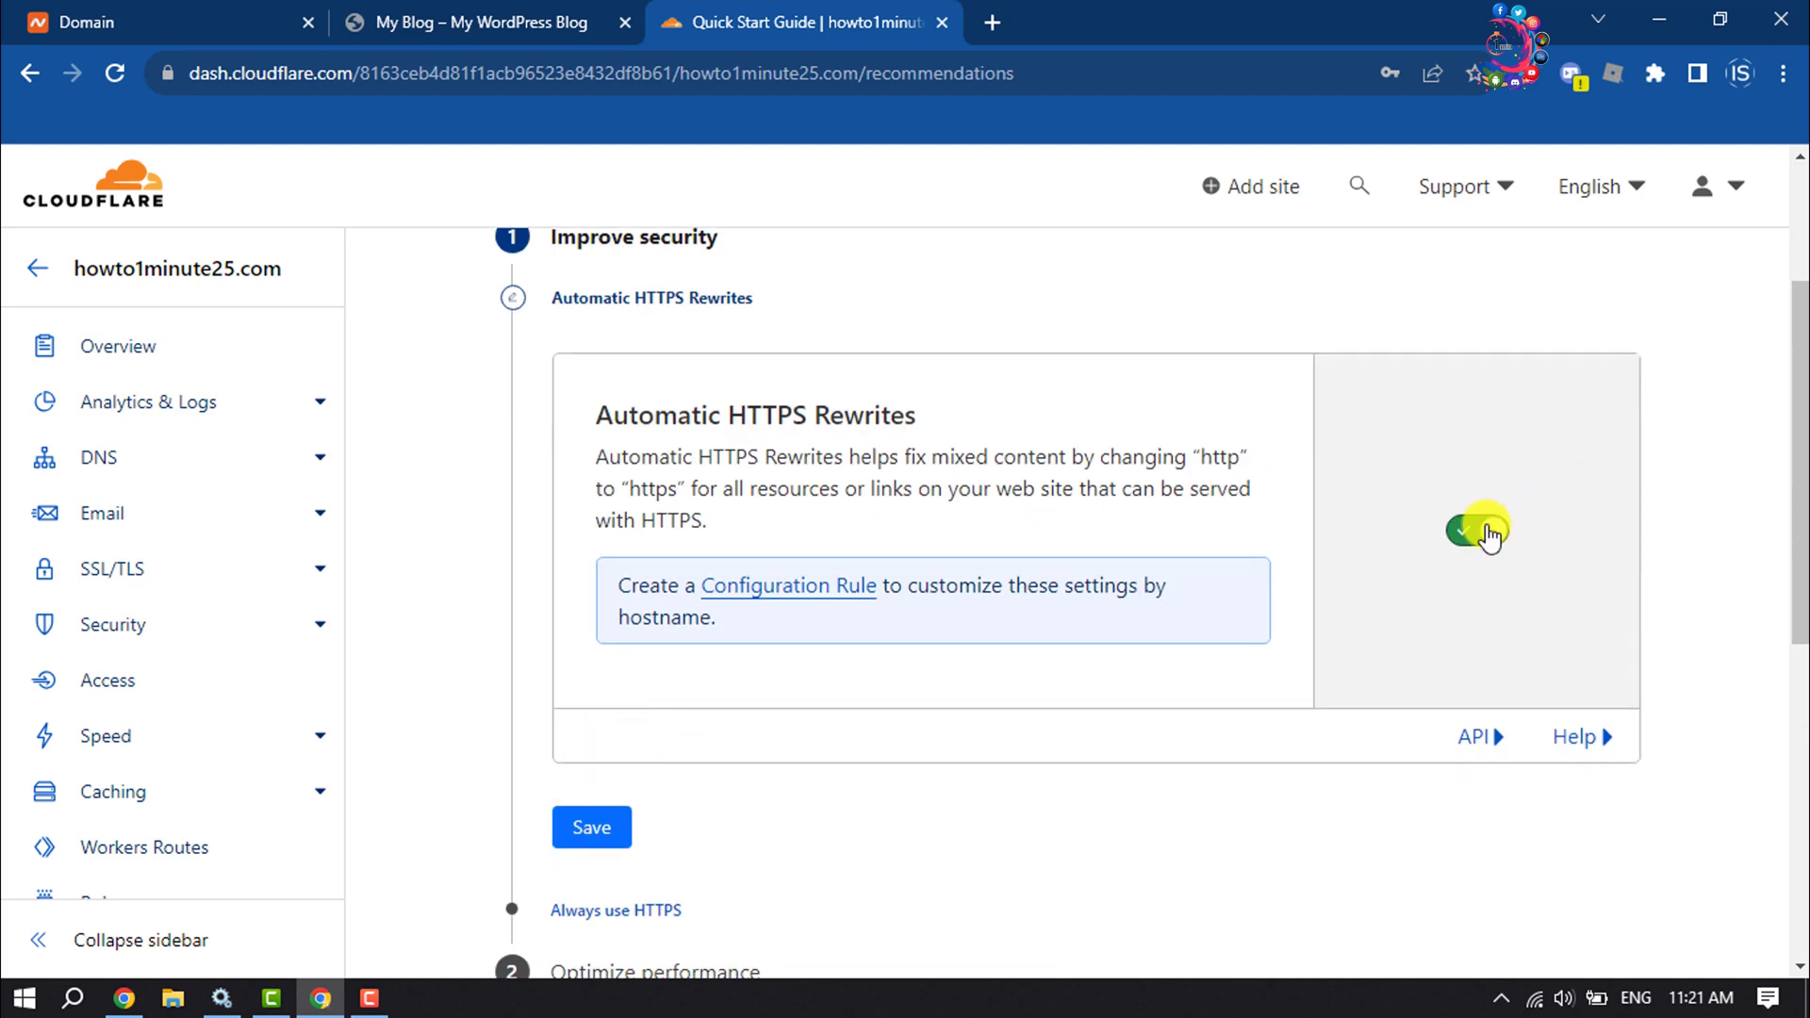
Step: Save Automatic HTTPS Rewrites, turn on and save Always Use HTTPS, and save Brotli
{"action": "left_click", "coordinate": [588, 824]}
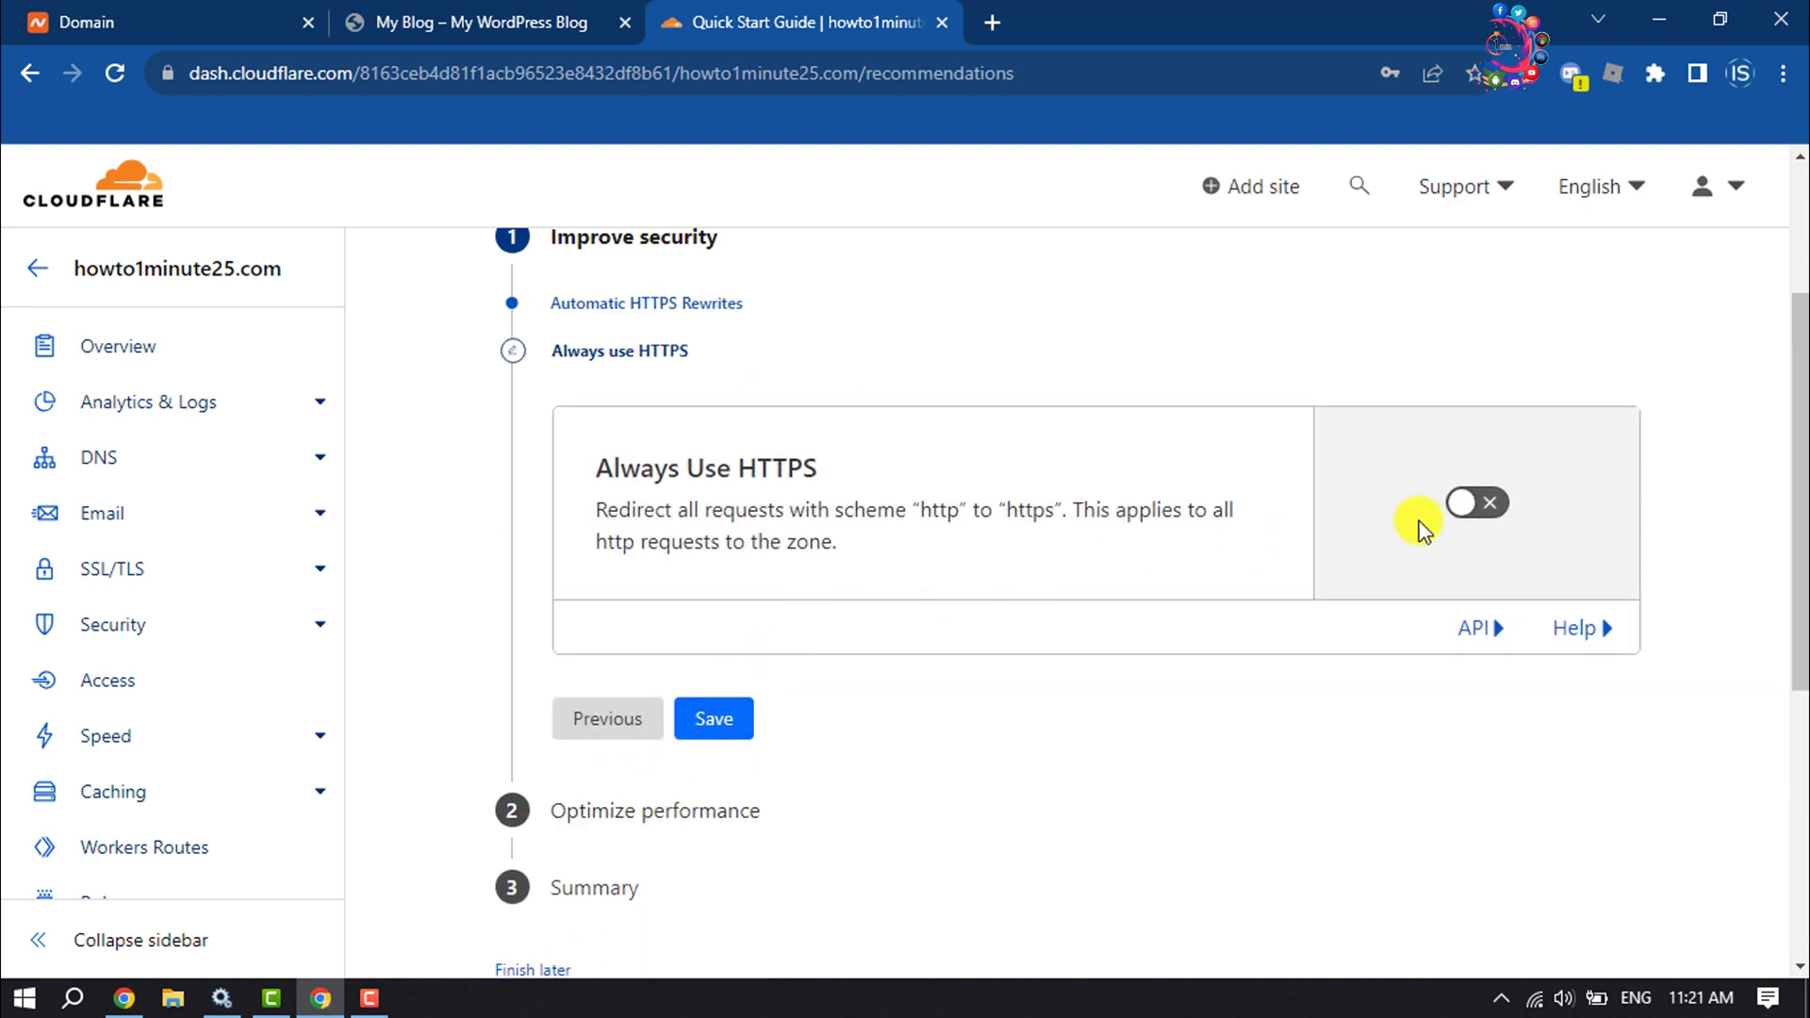
{"action": "left_click", "coordinate": [1483, 509]}
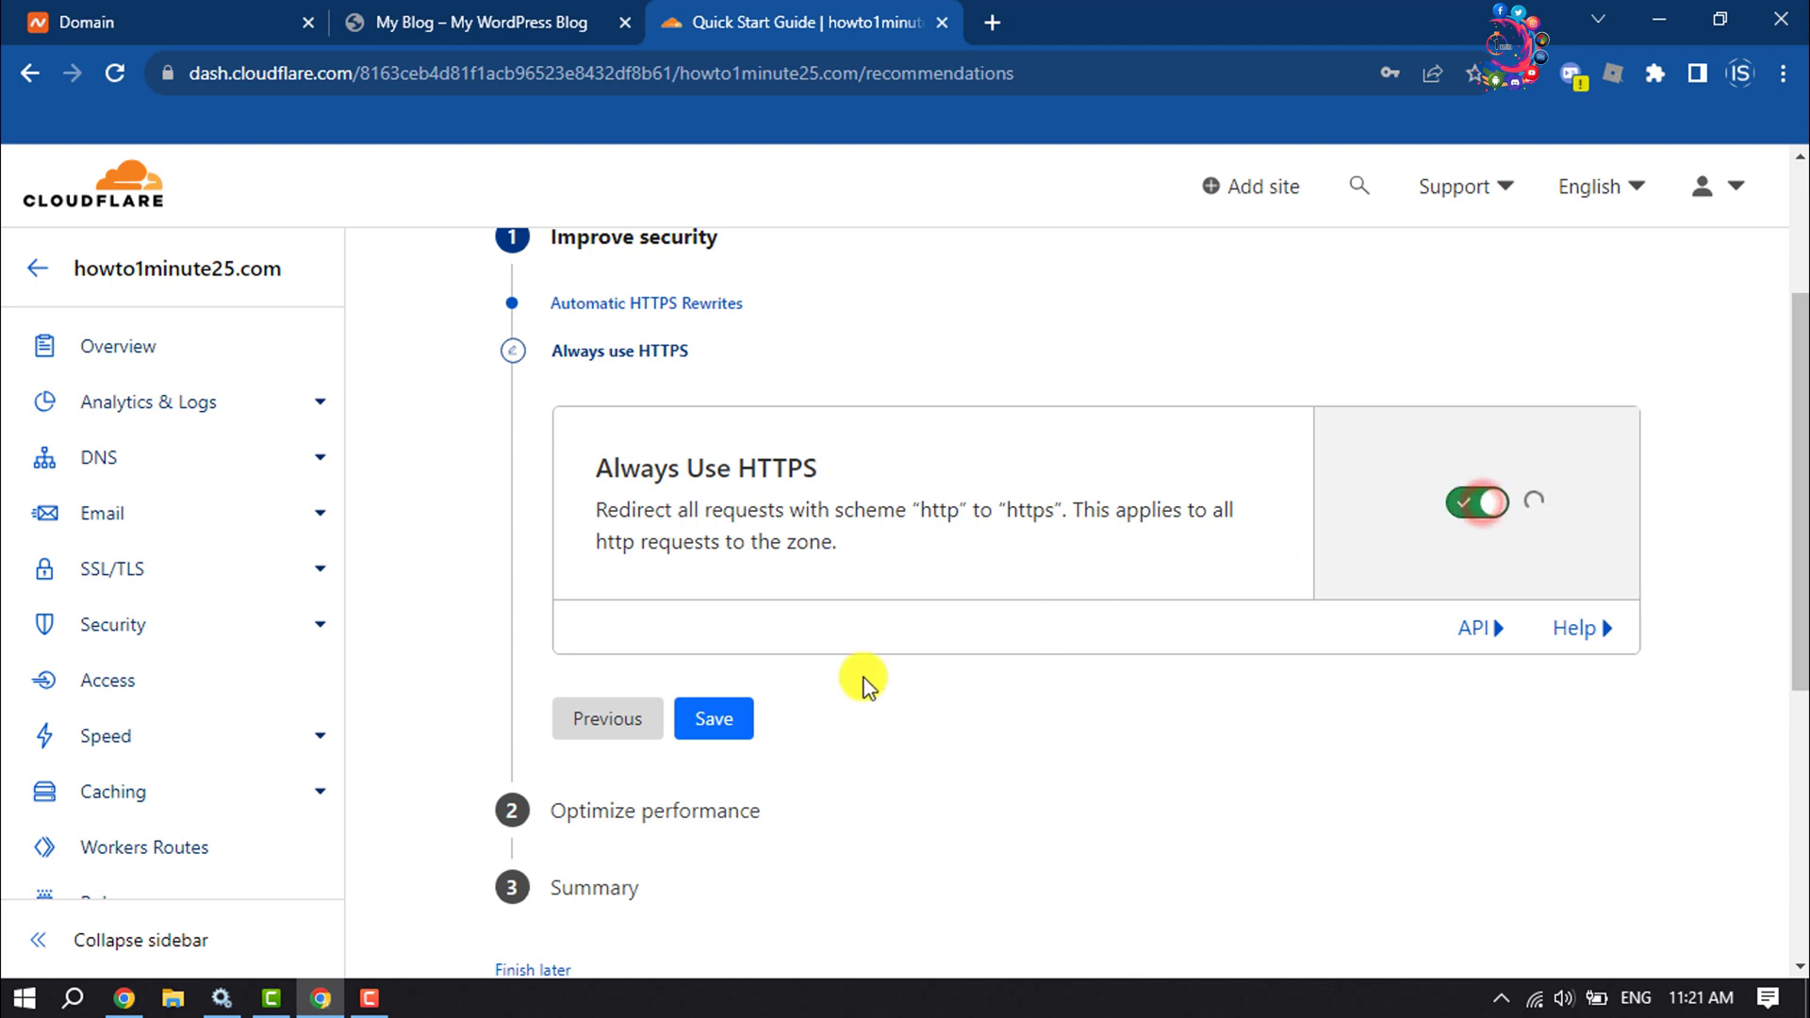
{"action": "left_click", "coordinate": [713, 768]}
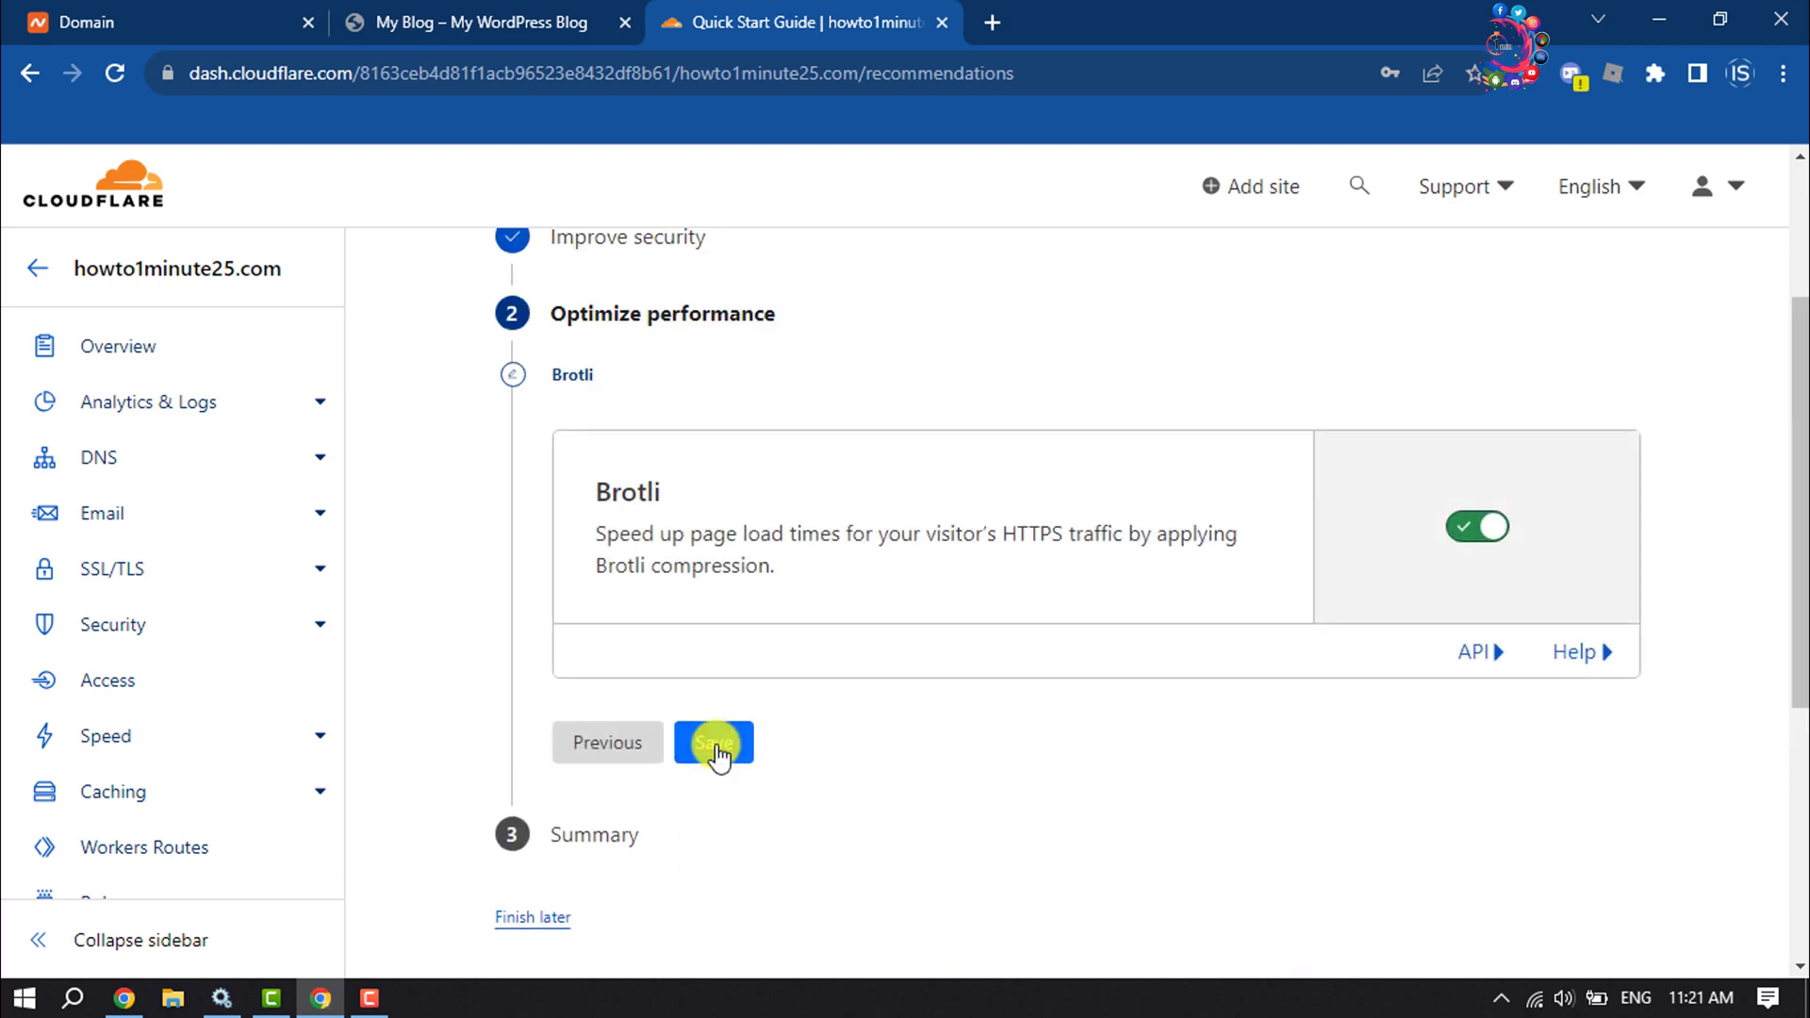
{"action": "left_click", "coordinate": [717, 742]}
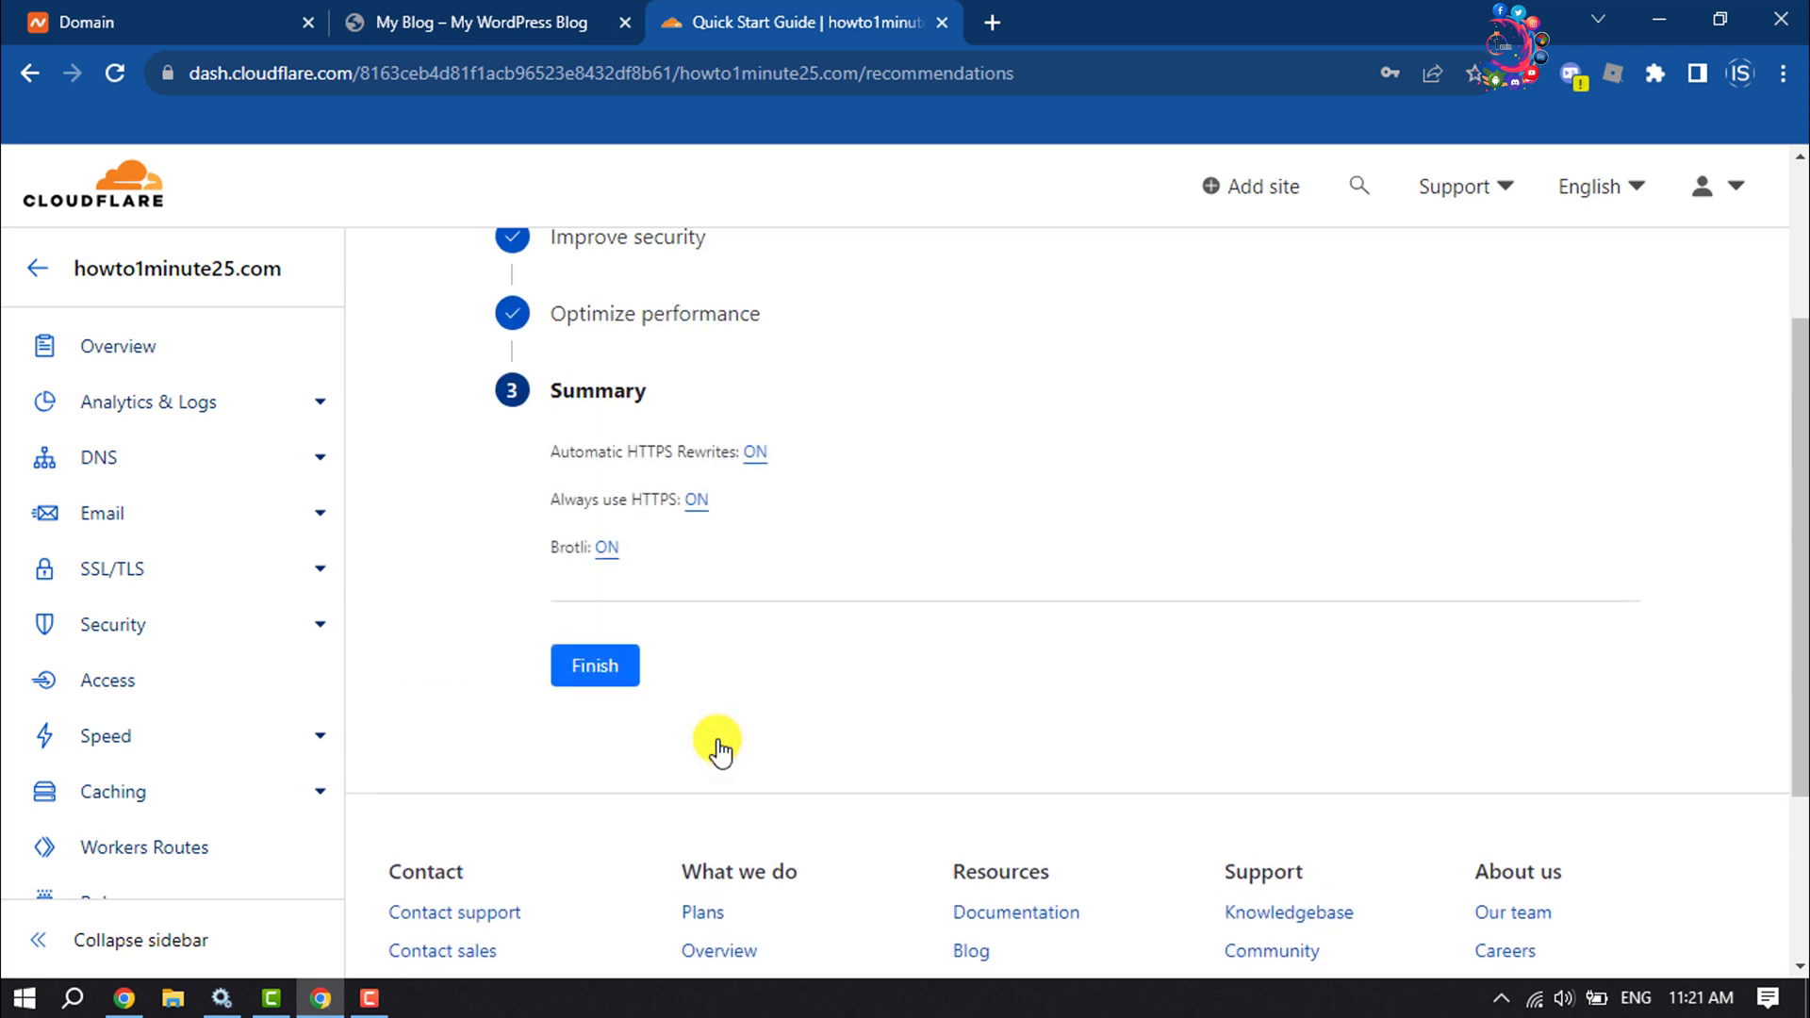
Step: Finish the Quick Start Guide and switch back to the WordPress blog tab
{"action": "left_click", "coordinate": [581, 671]}
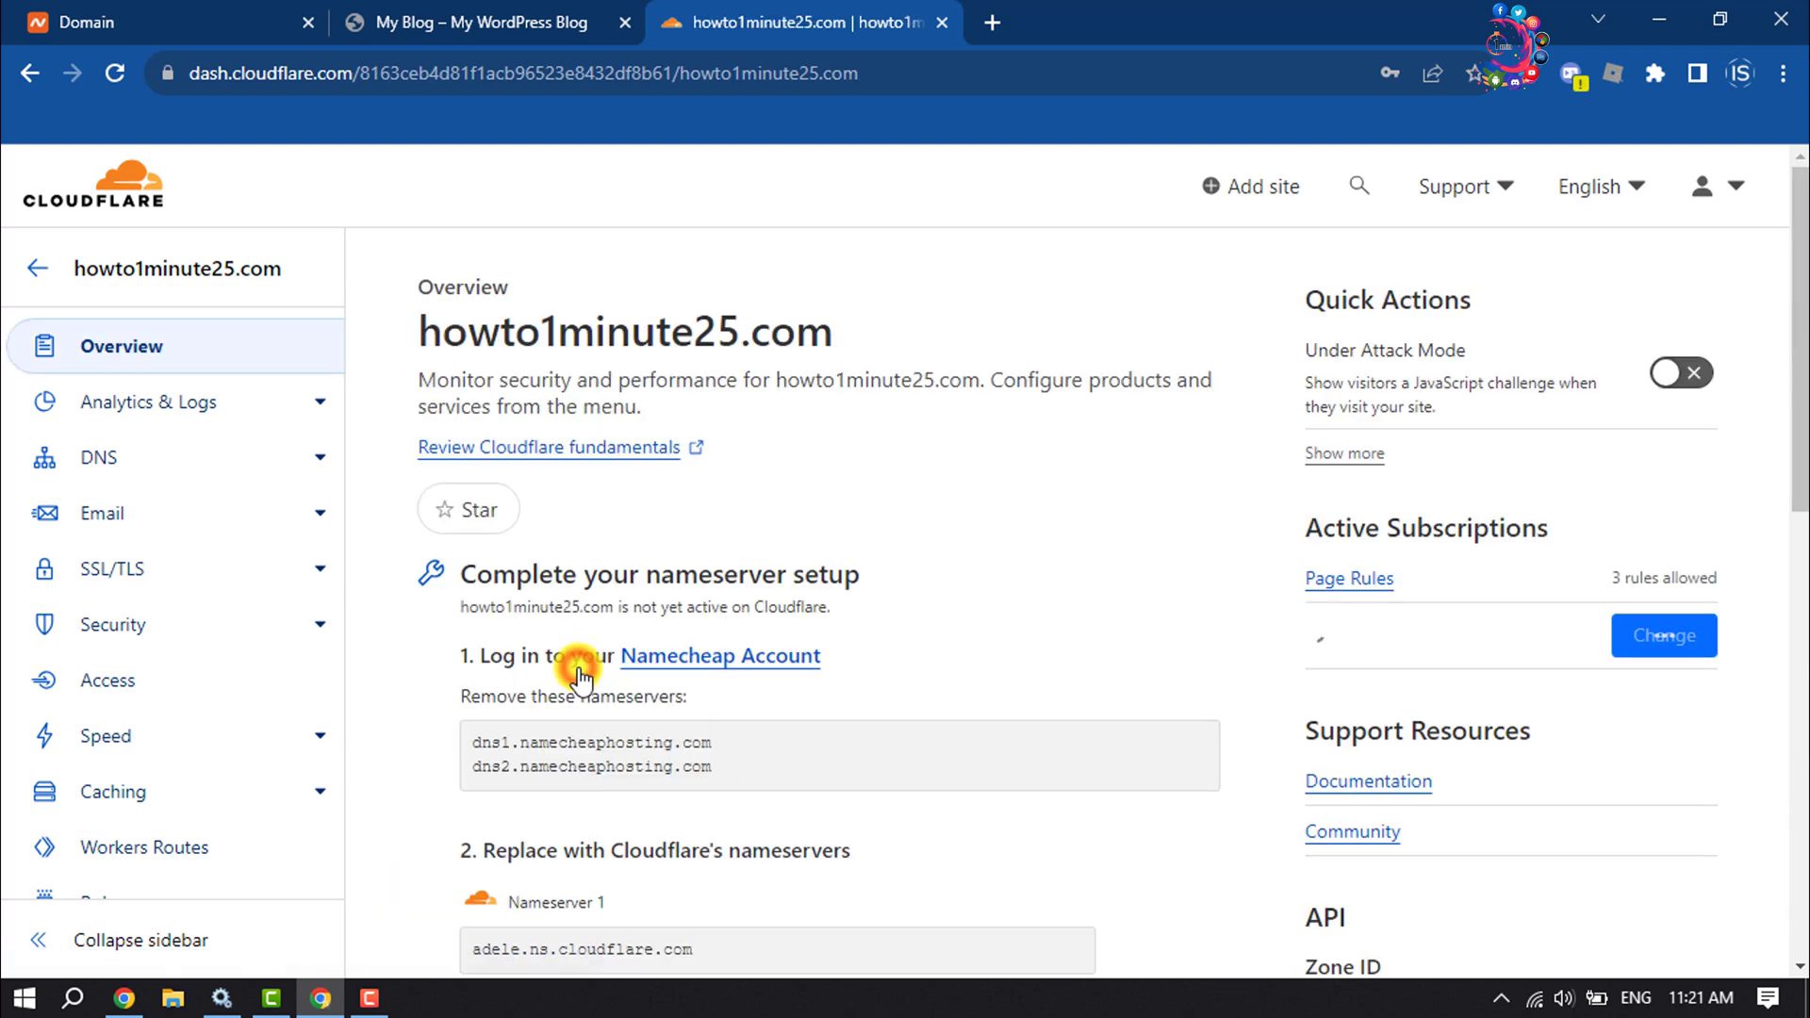
{"action": "scroll", "coordinate": [495, 638], "scroll_direction": "down", "scroll_amount": 5}
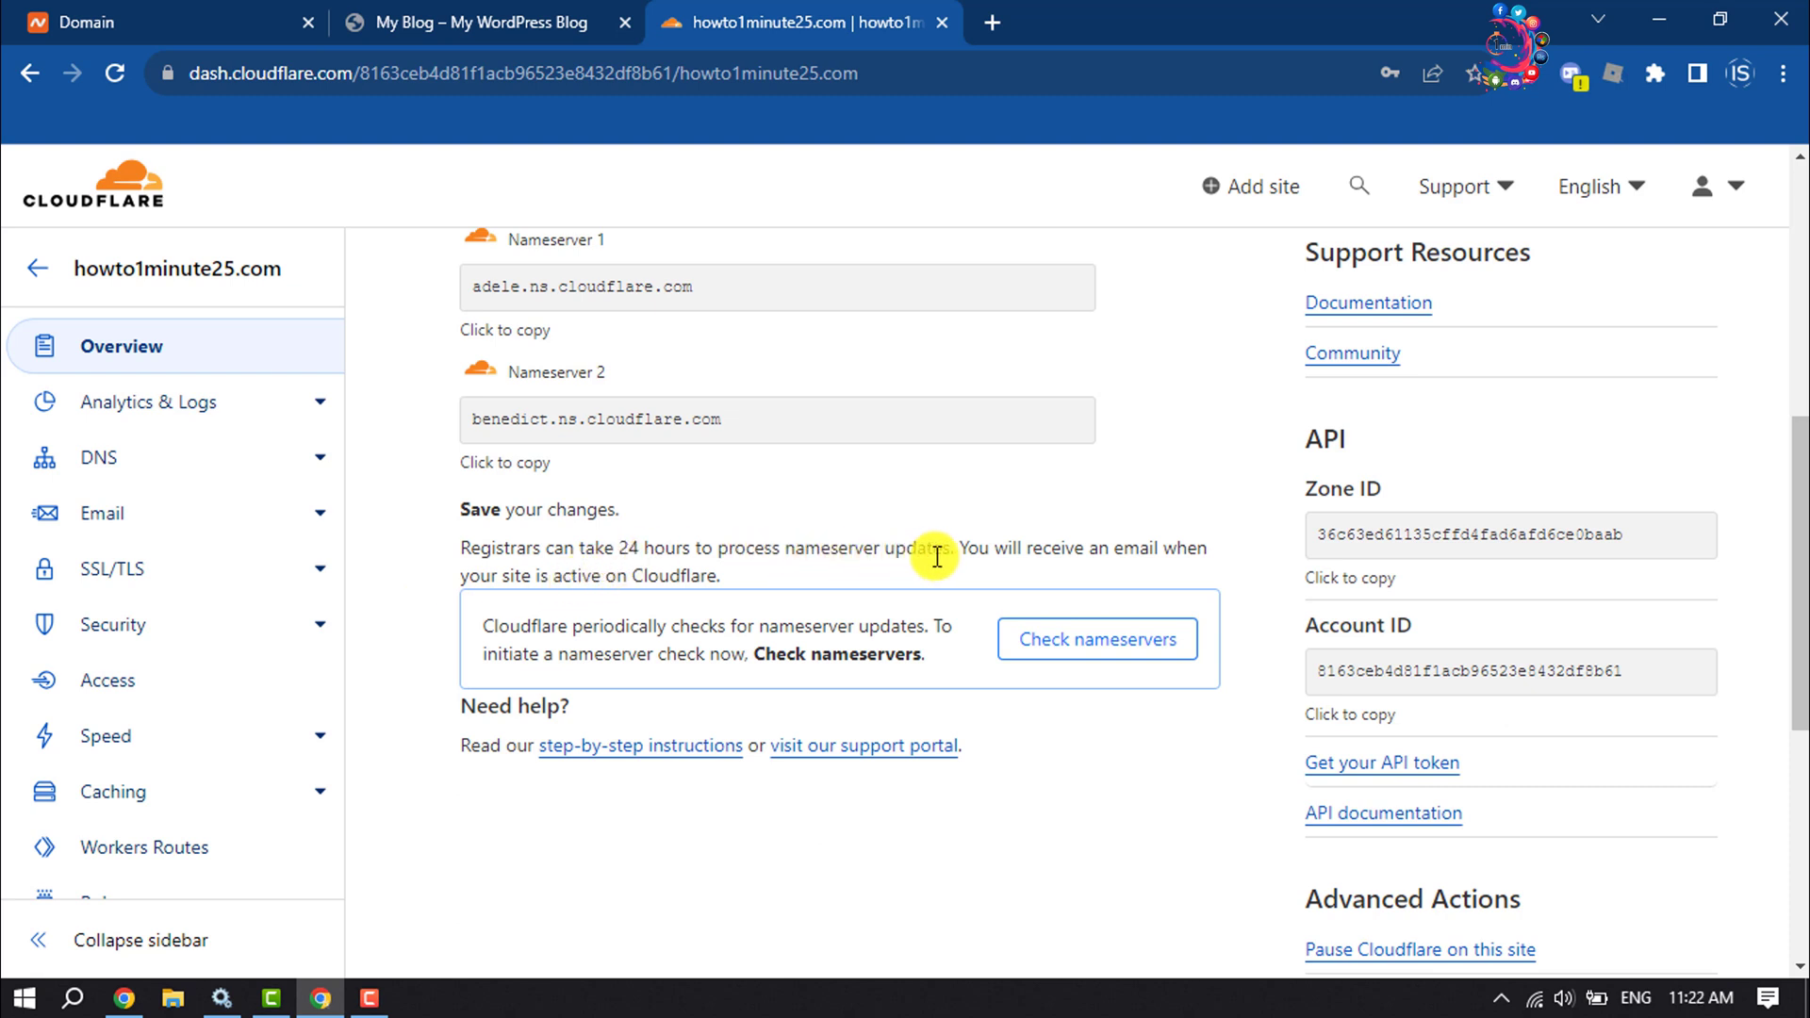
{"action": "scroll", "coordinate": [936, 555], "scroll_direction": "up", "scroll_amount": 5}
{"action": "scroll", "coordinate": [936, 556], "scroll_direction": "up", "scroll_amount": 2}
{"action": "left_click", "coordinate": [467, 21]}
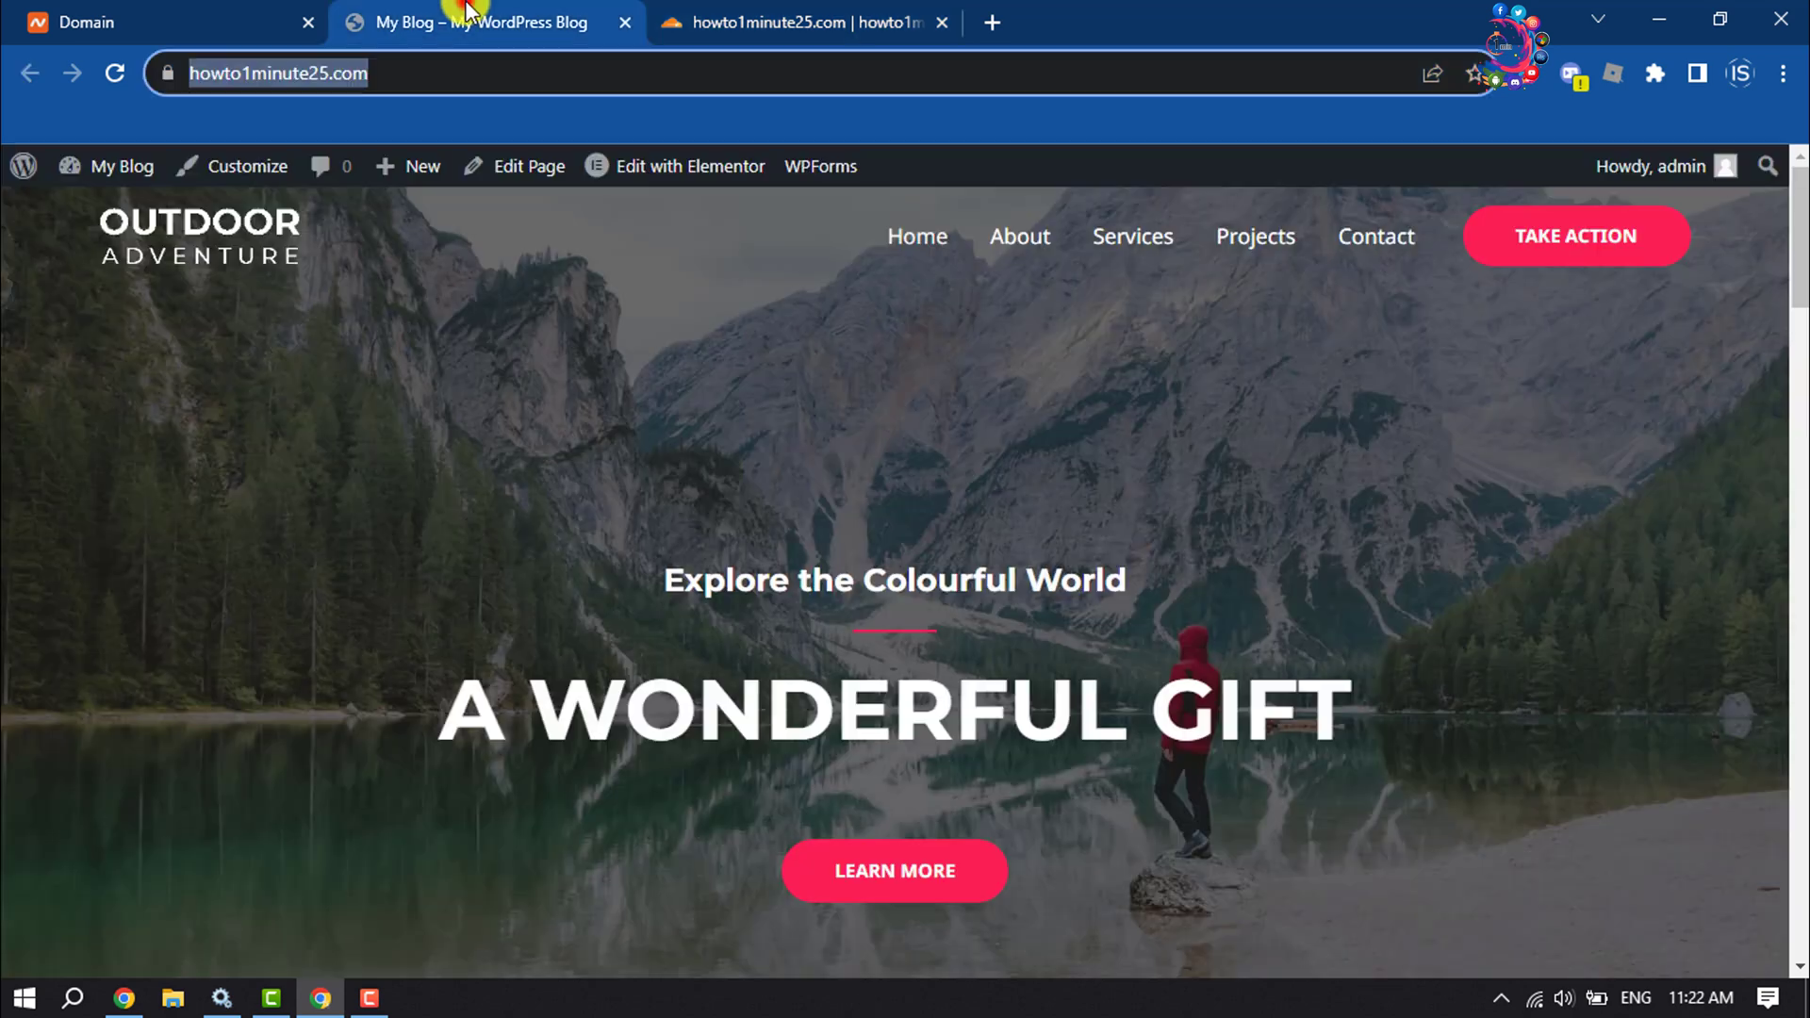
{"action": "mouse_move", "coordinate": [107, 165]}
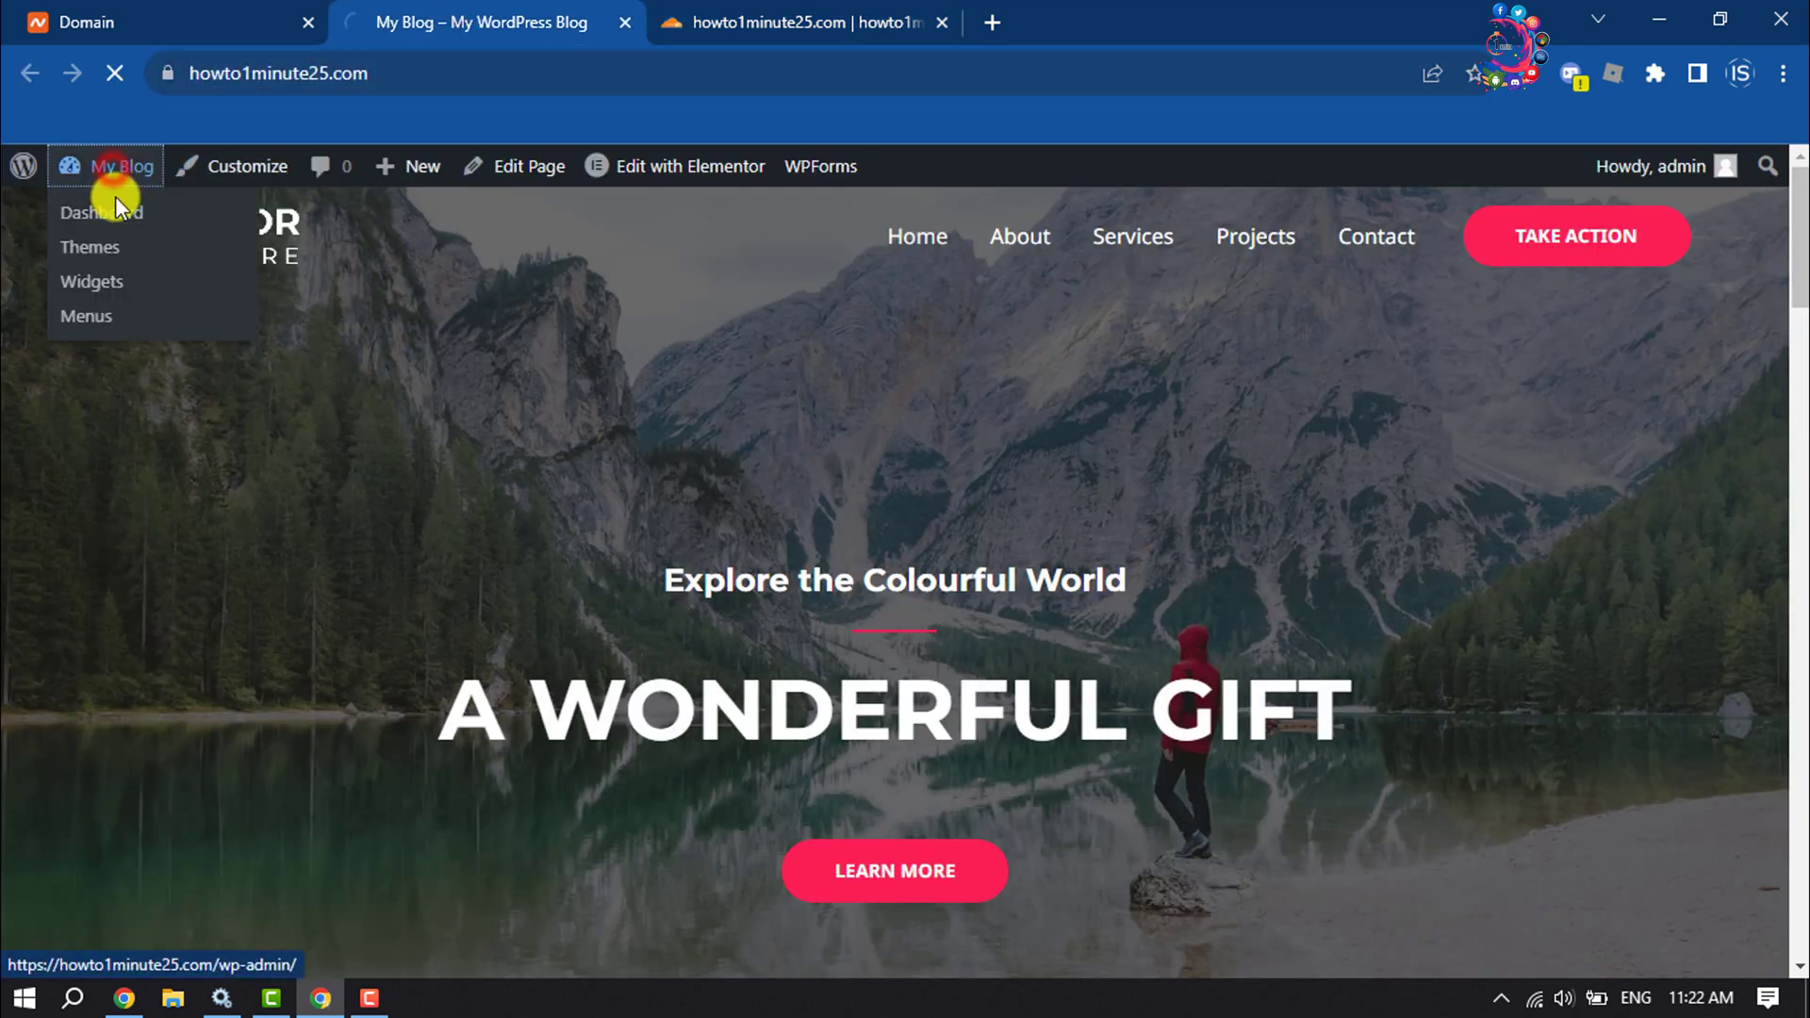
Step: Search plugins for 'cloudflare', then install and activate Flexible SSL for CloudFlare
{"action": "left_click", "coordinate": [116, 216]}
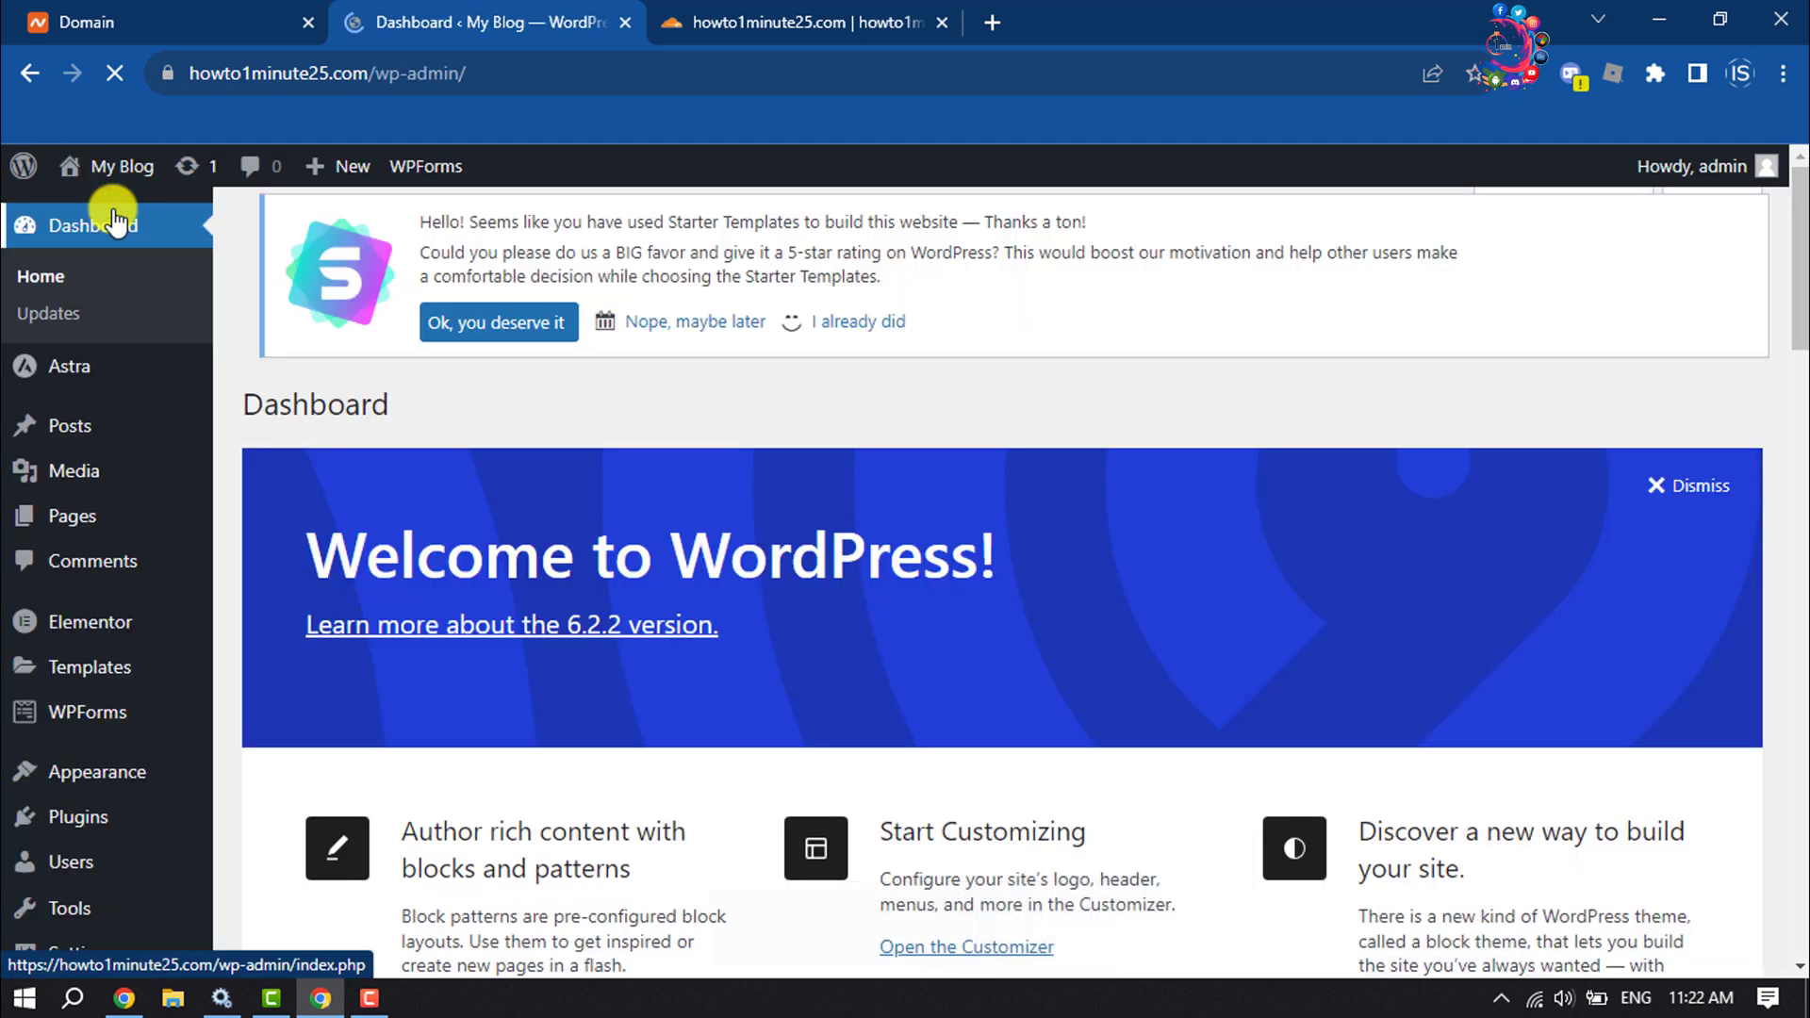
{"action": "mouse_move", "coordinate": [77, 723]}
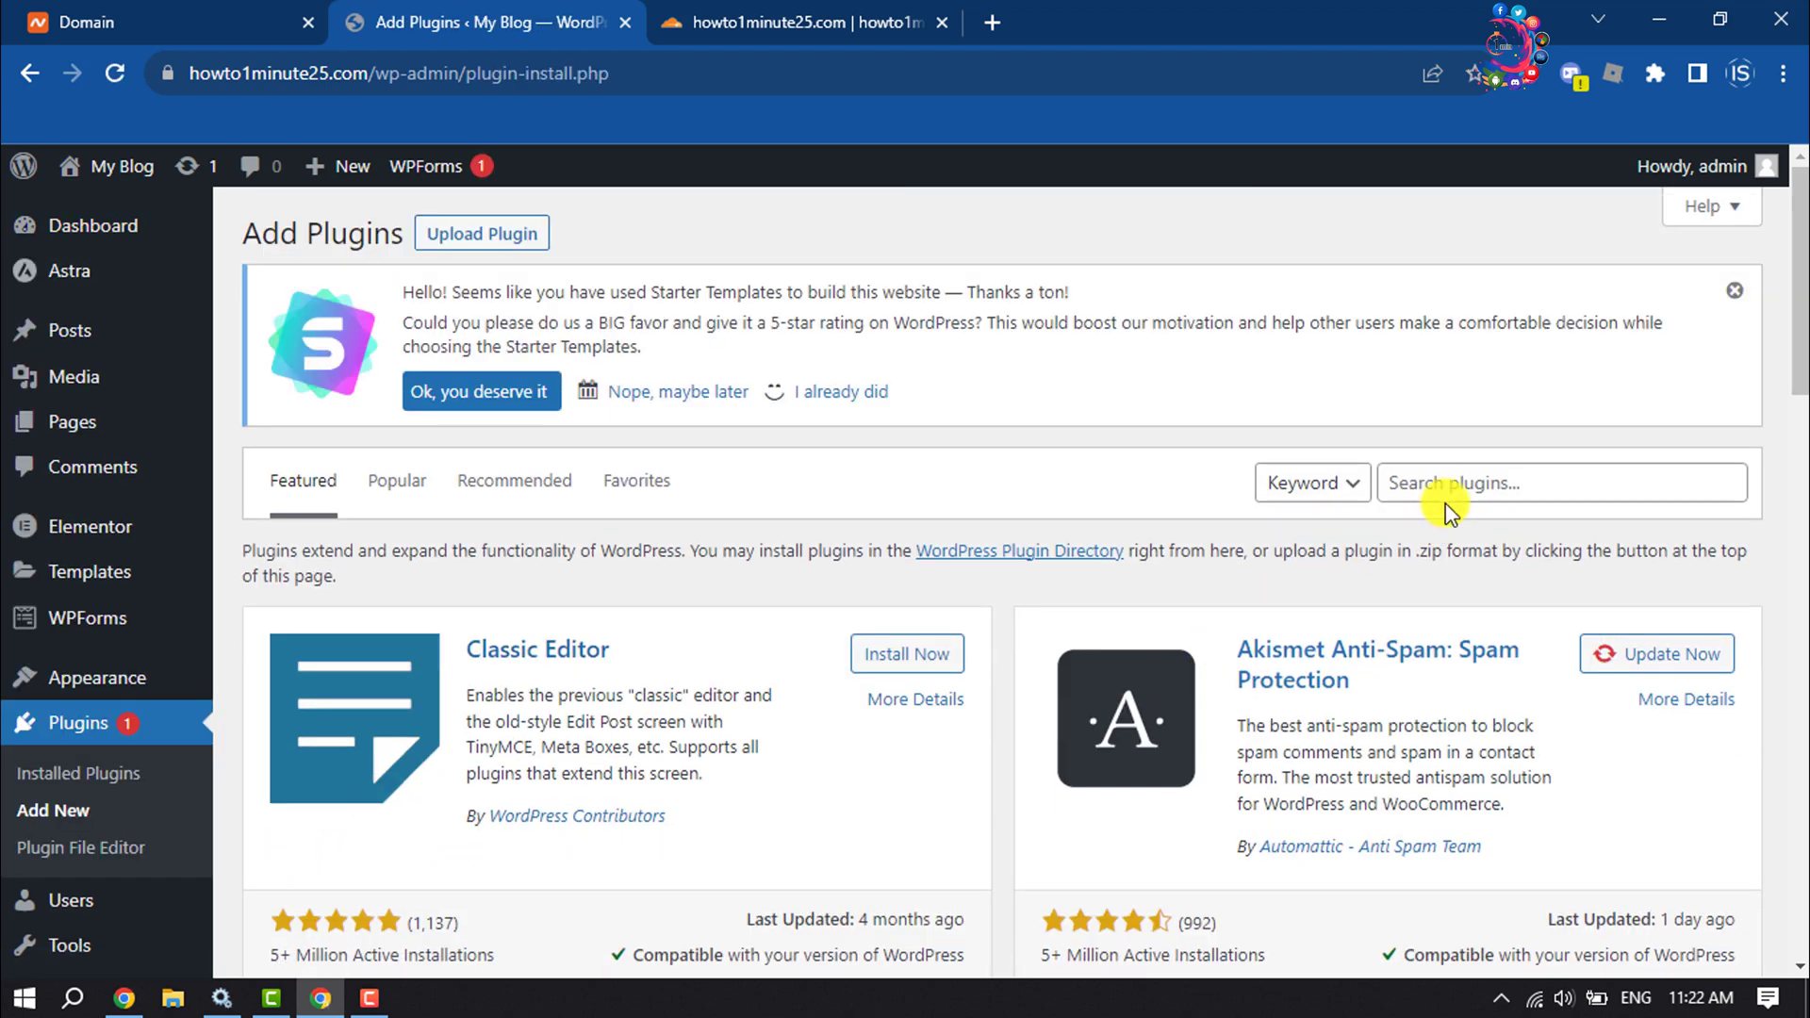
{"action": "left_click", "coordinate": [1448, 487]}
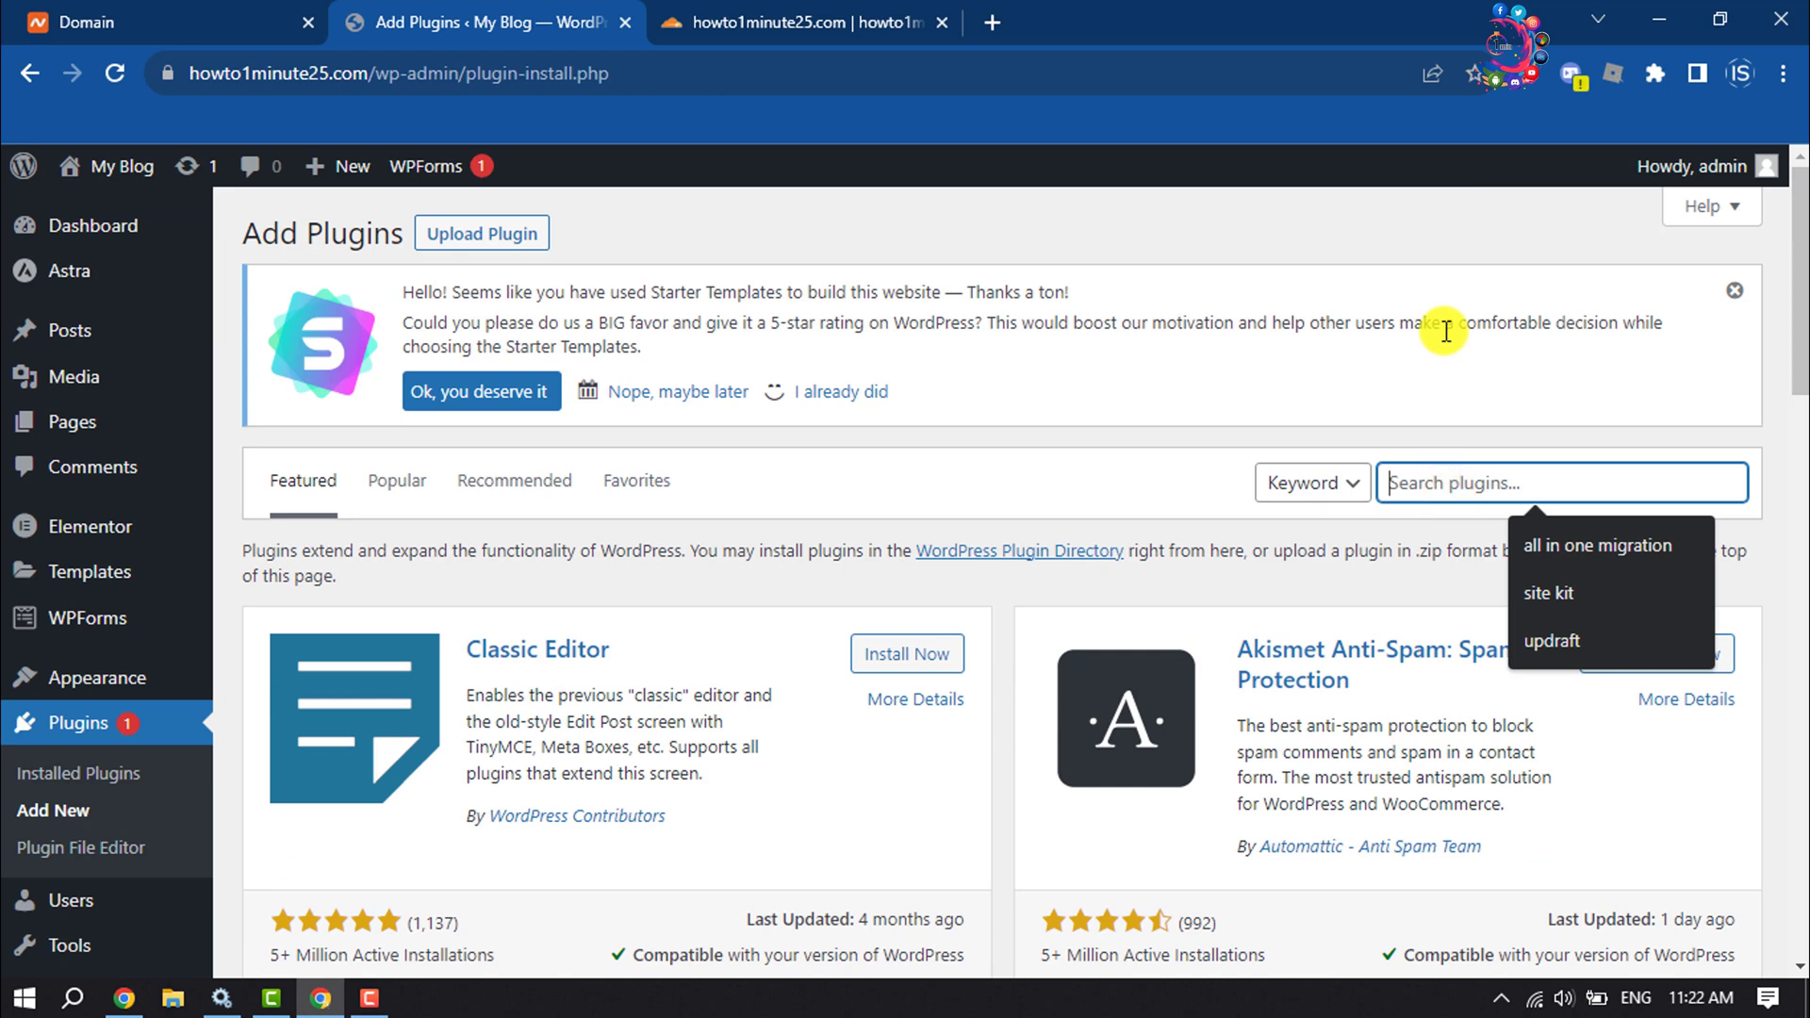
{"action": "type", "text": "cloudflare"}
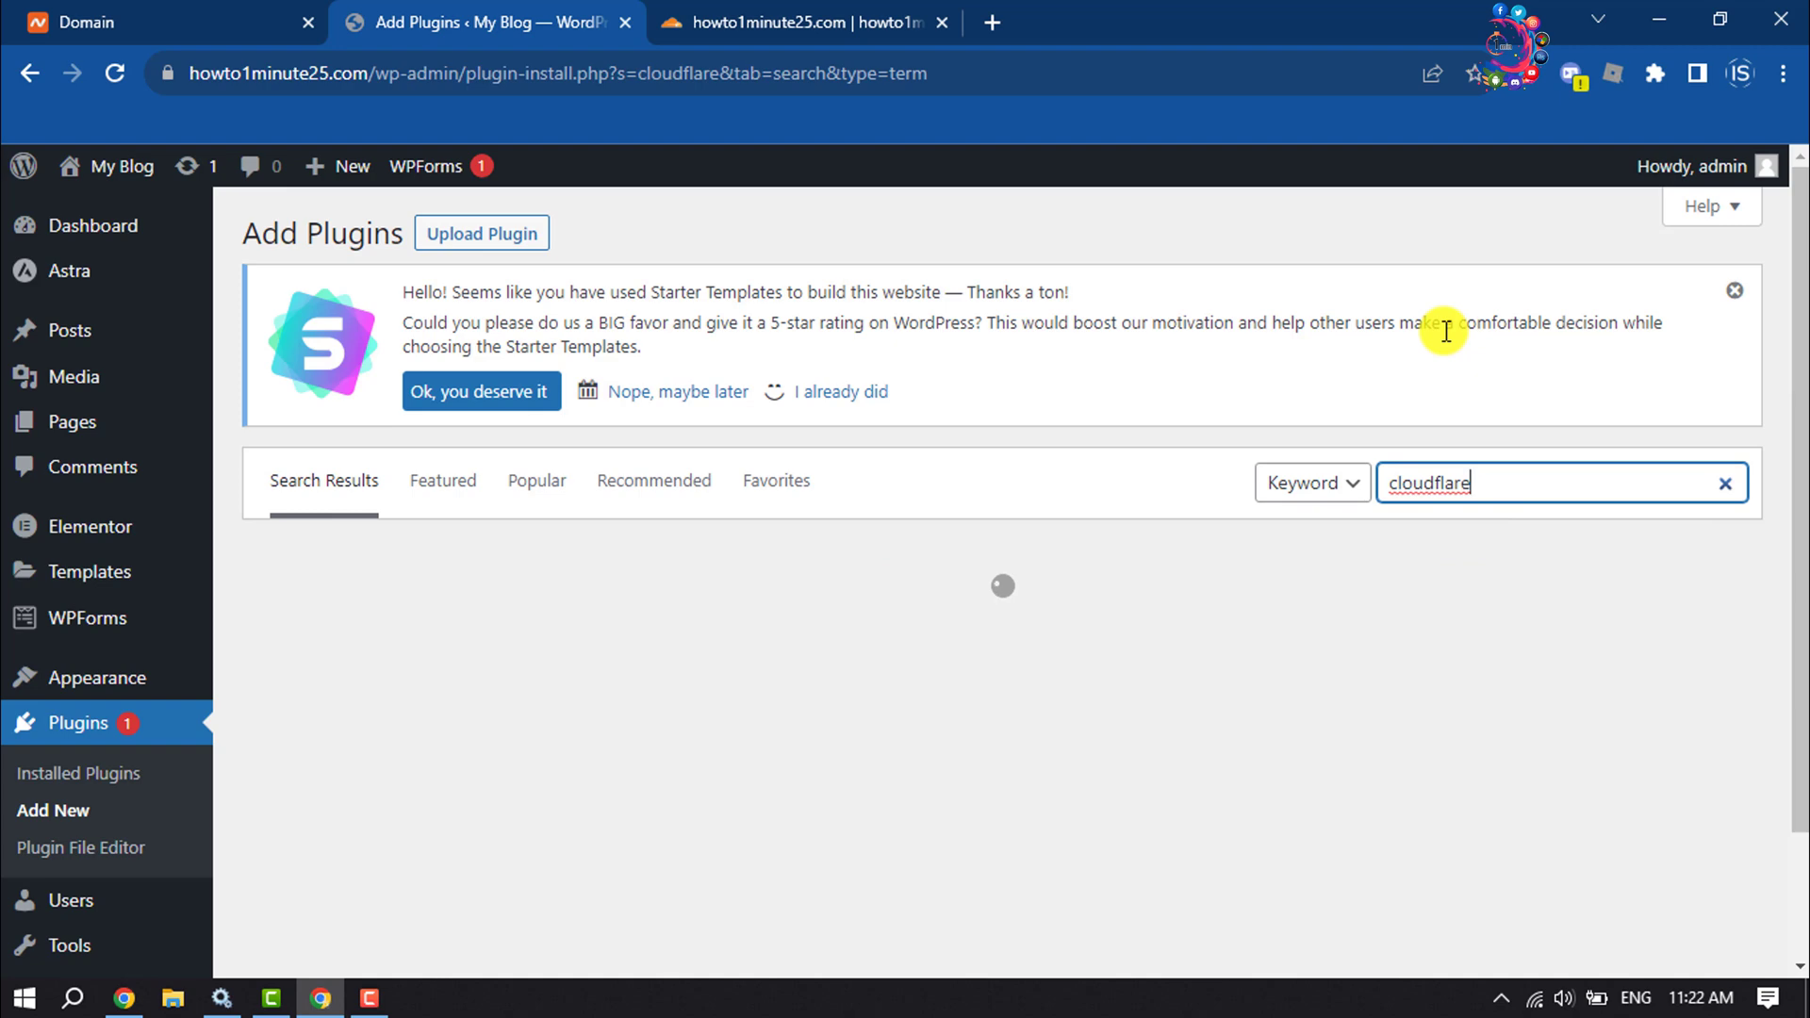
{"action": "scroll", "coordinate": [1254, 577], "scroll_direction": "down", "scroll_amount": 3}
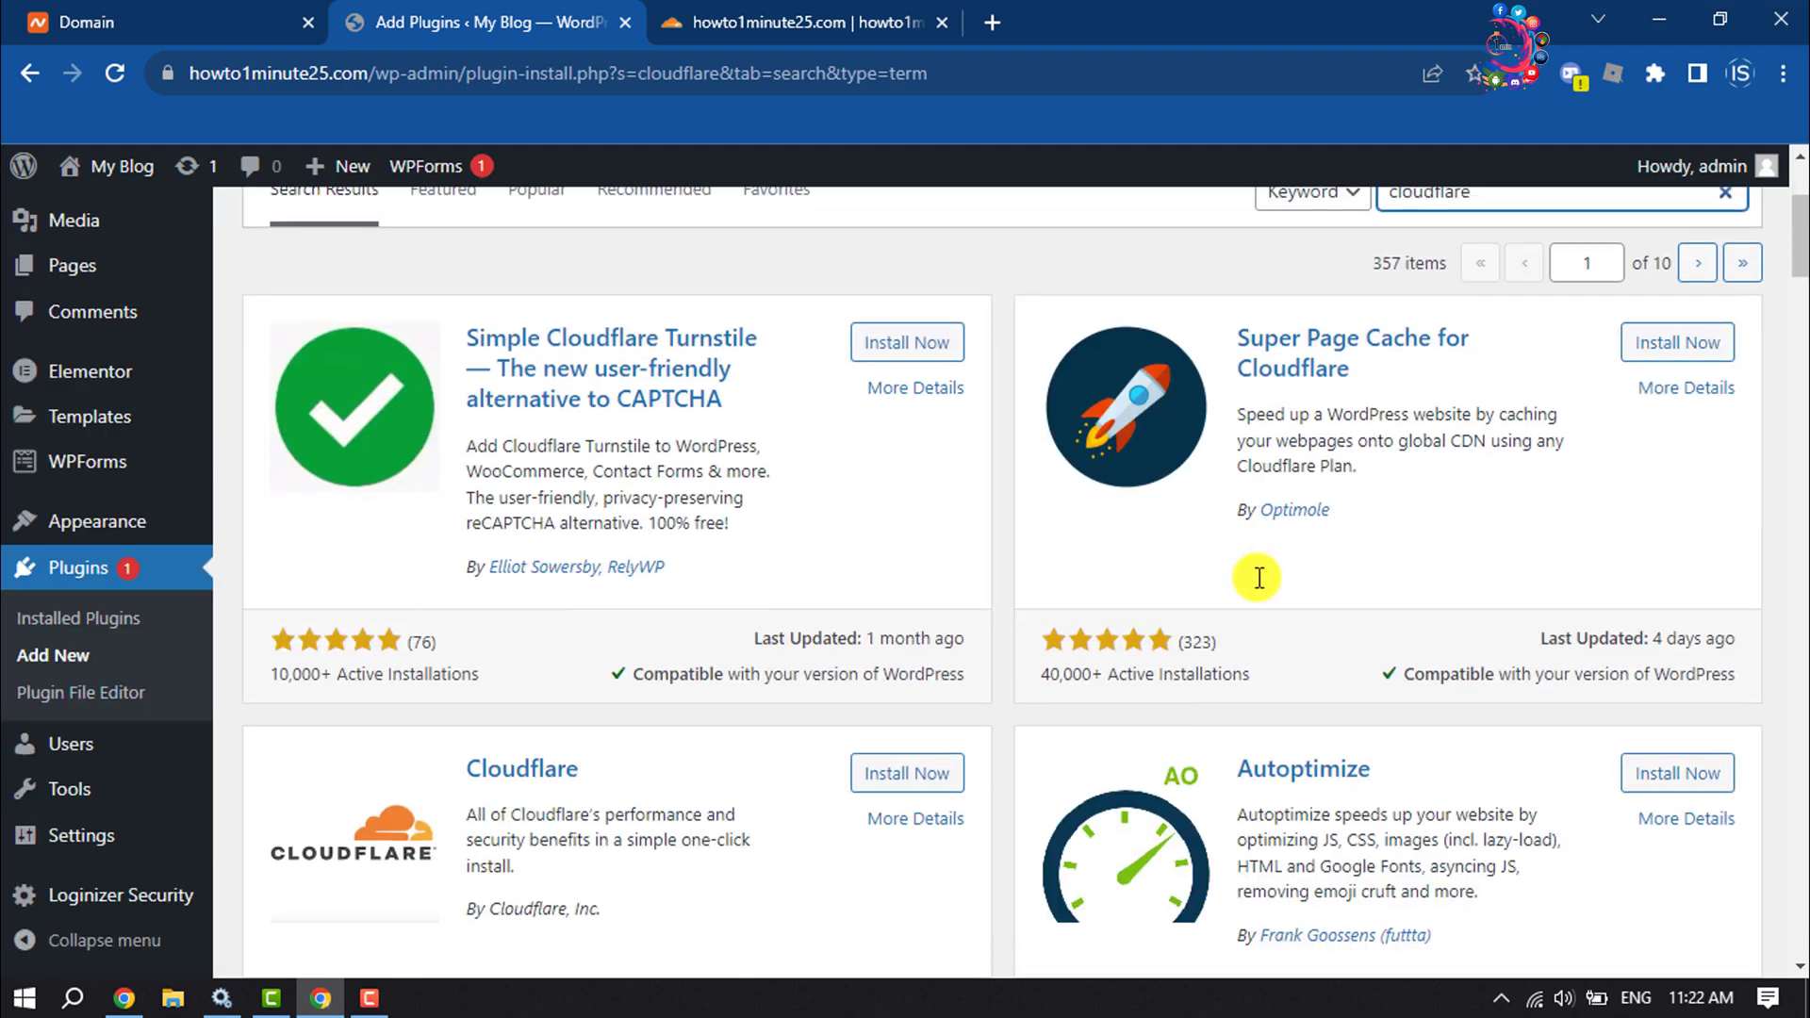
{"action": "scroll", "coordinate": [1253, 577], "scroll_direction": "down", "scroll_amount": 3}
{"action": "scroll", "coordinate": [1253, 577], "scroll_direction": "down", "scroll_amount": 1}
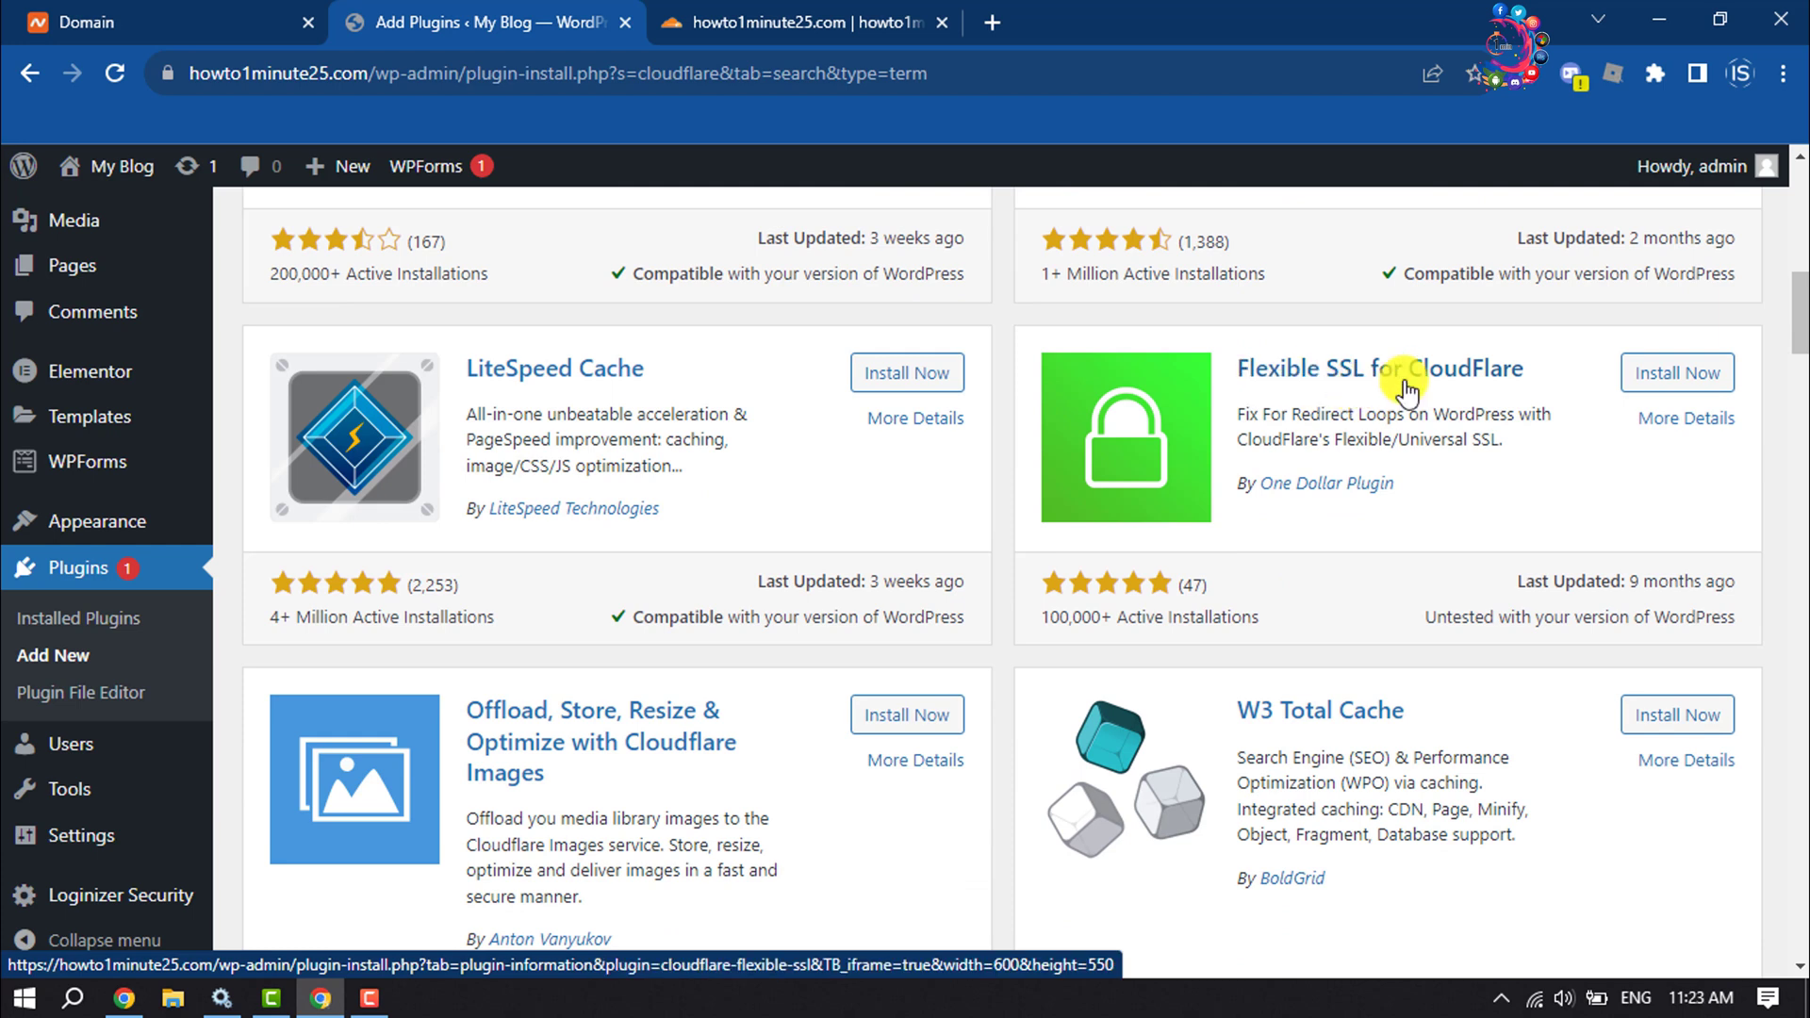
{"action": "left_click", "coordinate": [1677, 372]}
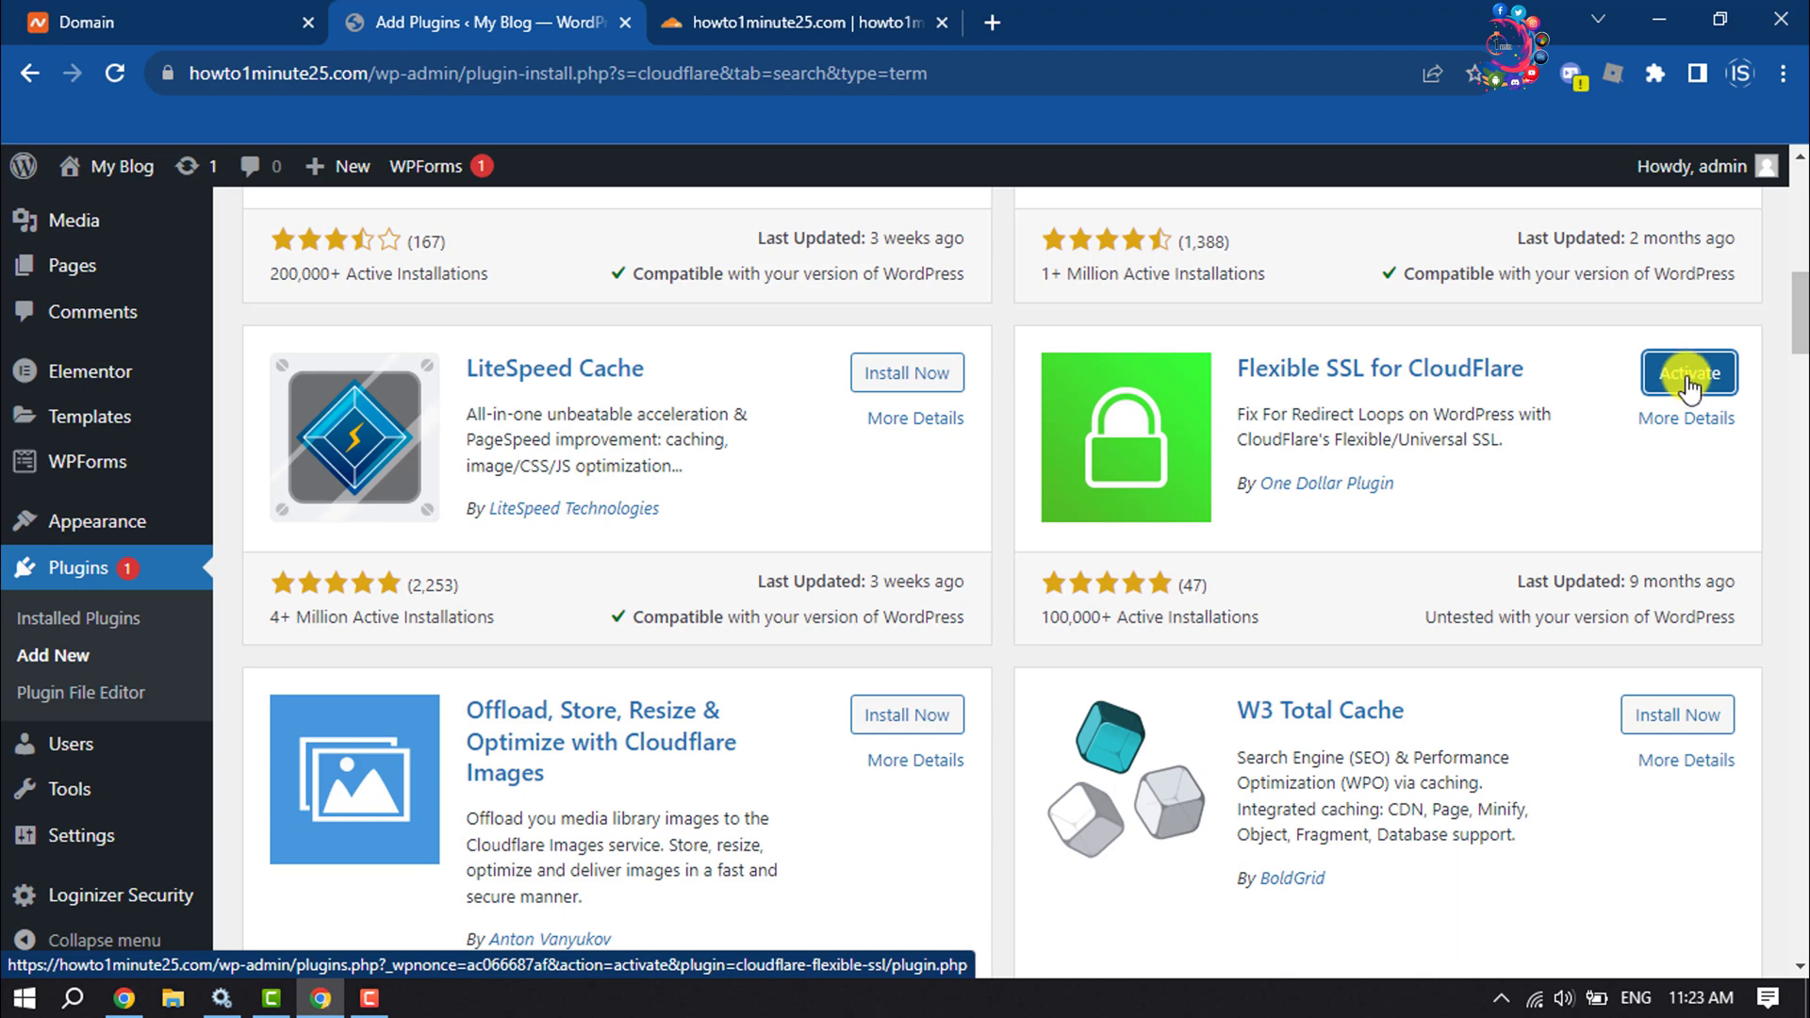
{"action": "left_click", "coordinate": [1690, 375]}
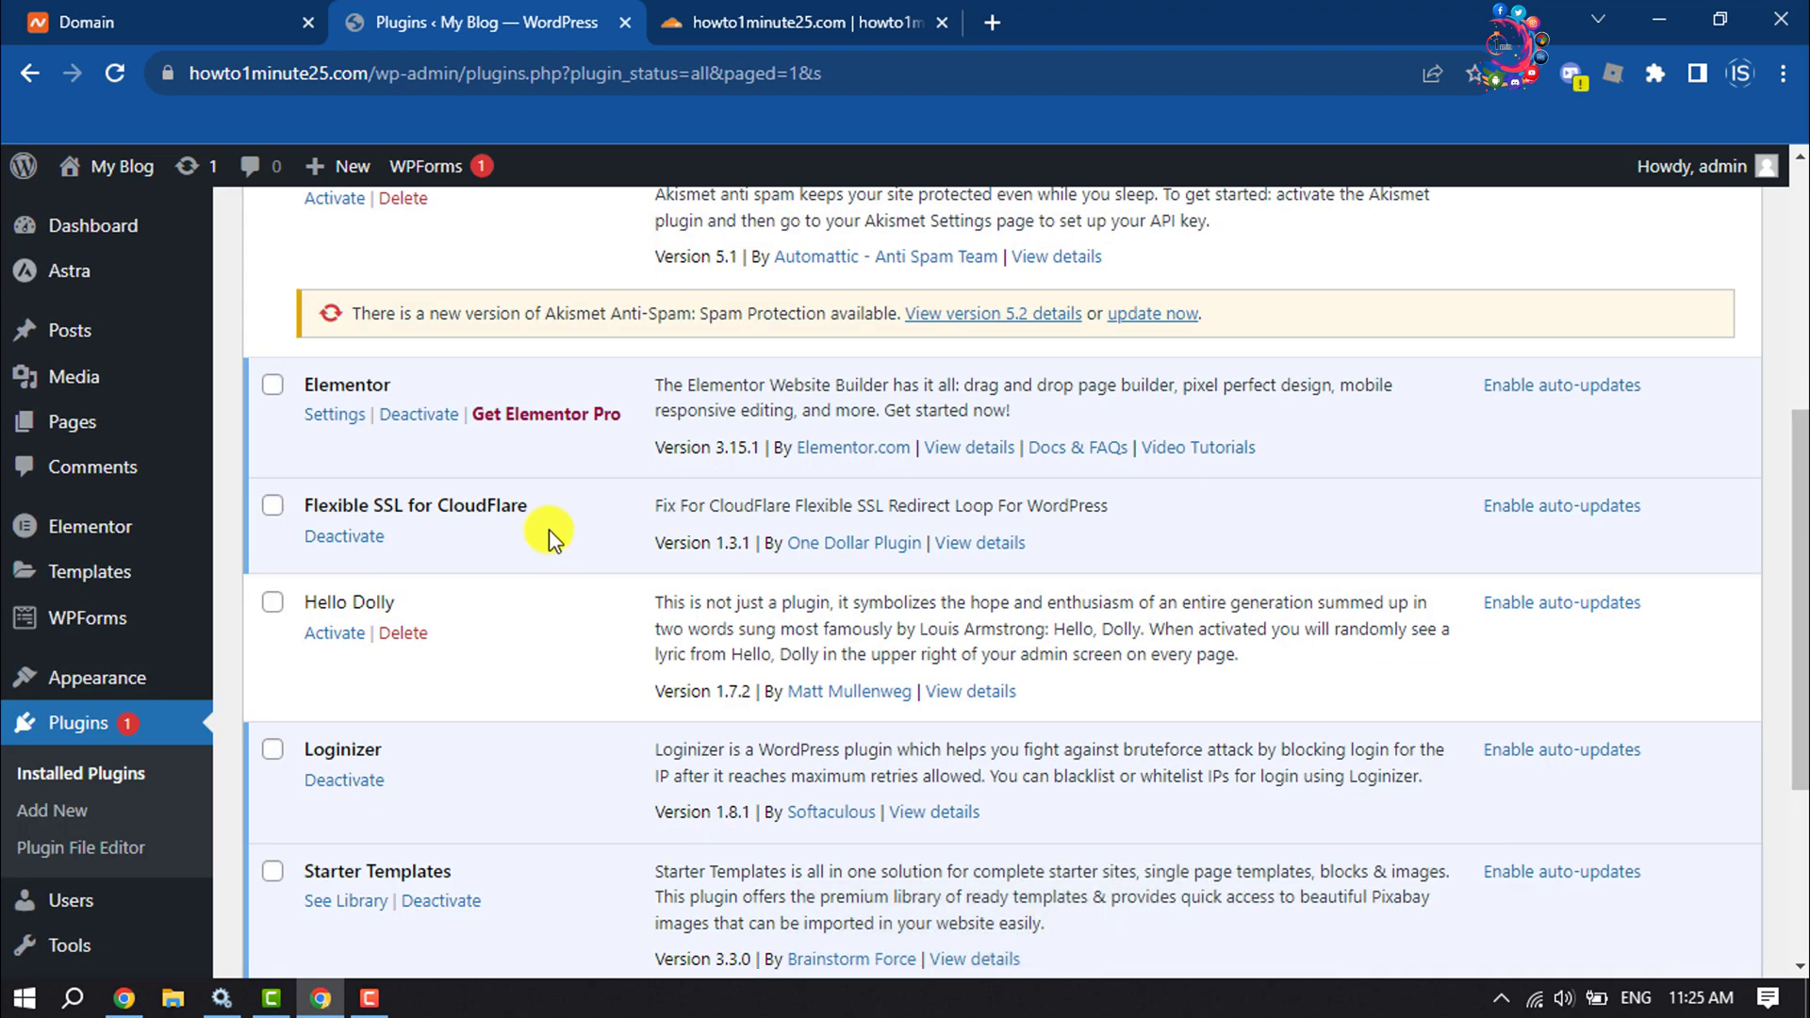
Step: Switch to the Cloudflare tab showing howto1minute25.com's overview
{"action": "left_click", "coordinate": [855, 17]}
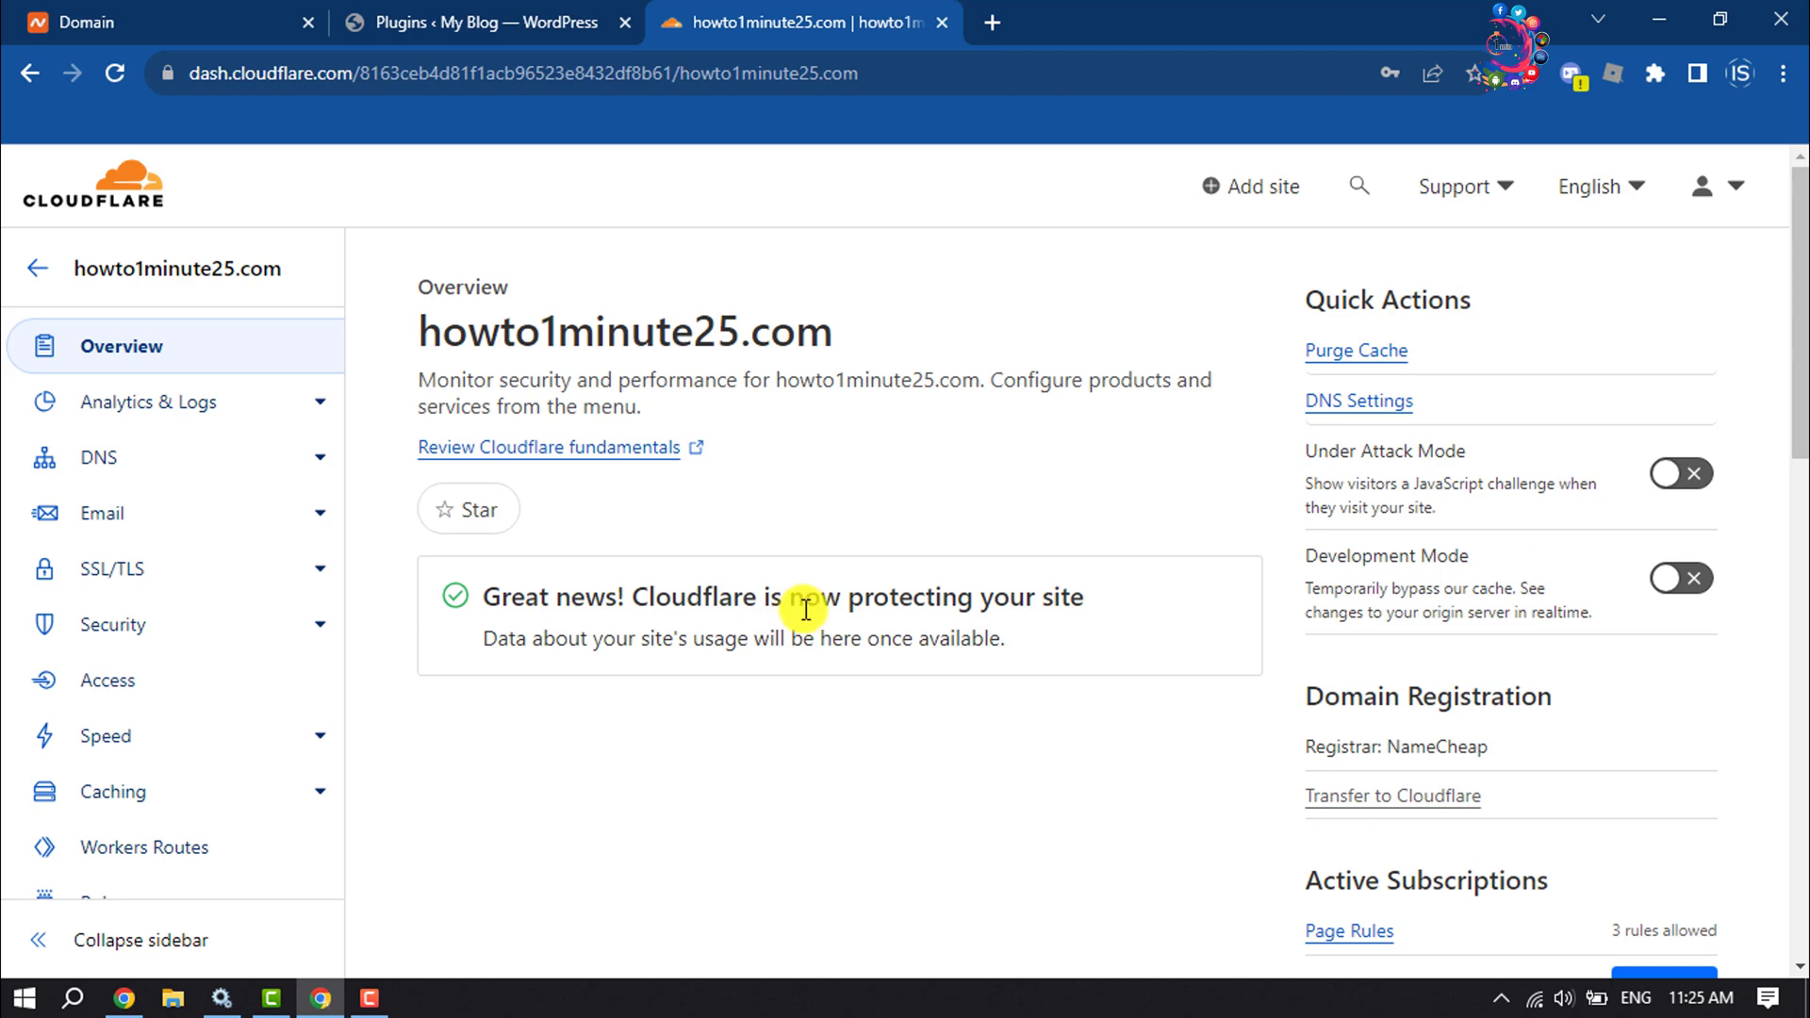
Step: Review the Cloudflare Overview status and the Cloudflare nameservers listed at Namecheap
{"action": "left_click_drag", "start_coordinate": [1009, 640], "coordinate": [526, 598]}
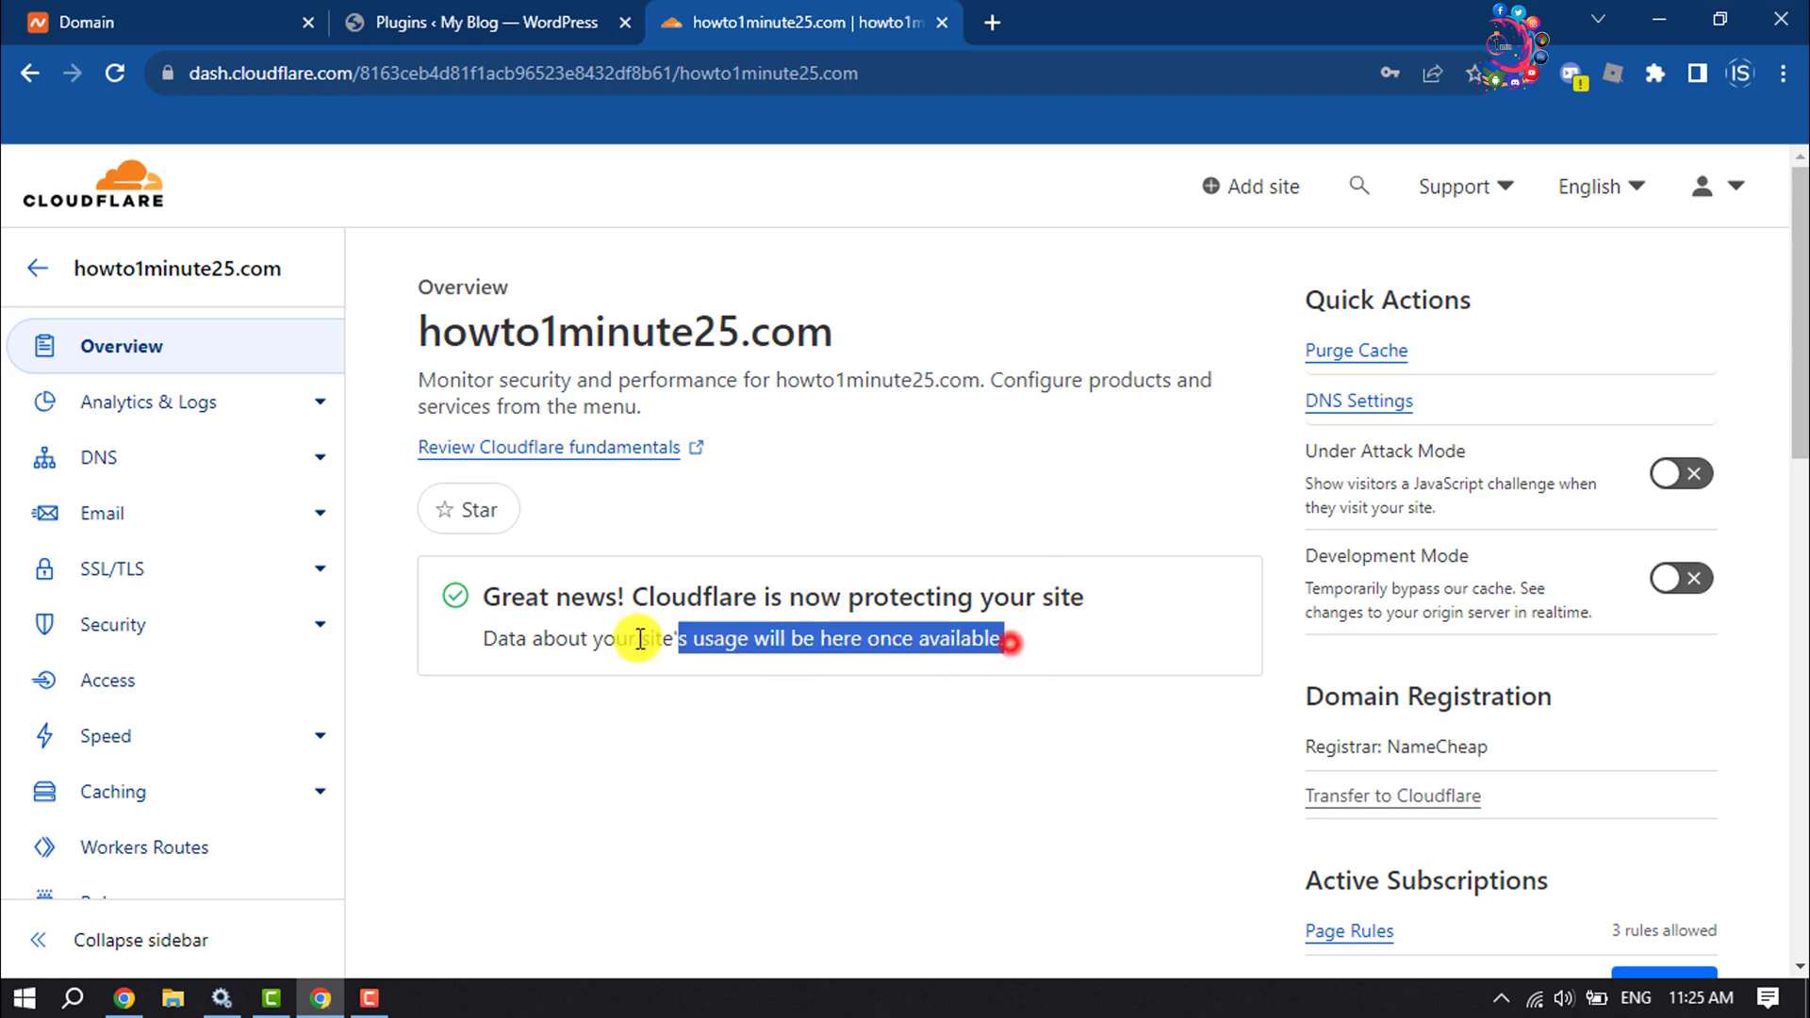
{"action": "left_click", "coordinate": [526, 597]}
{"action": "left_click", "coordinate": [45, 14]}
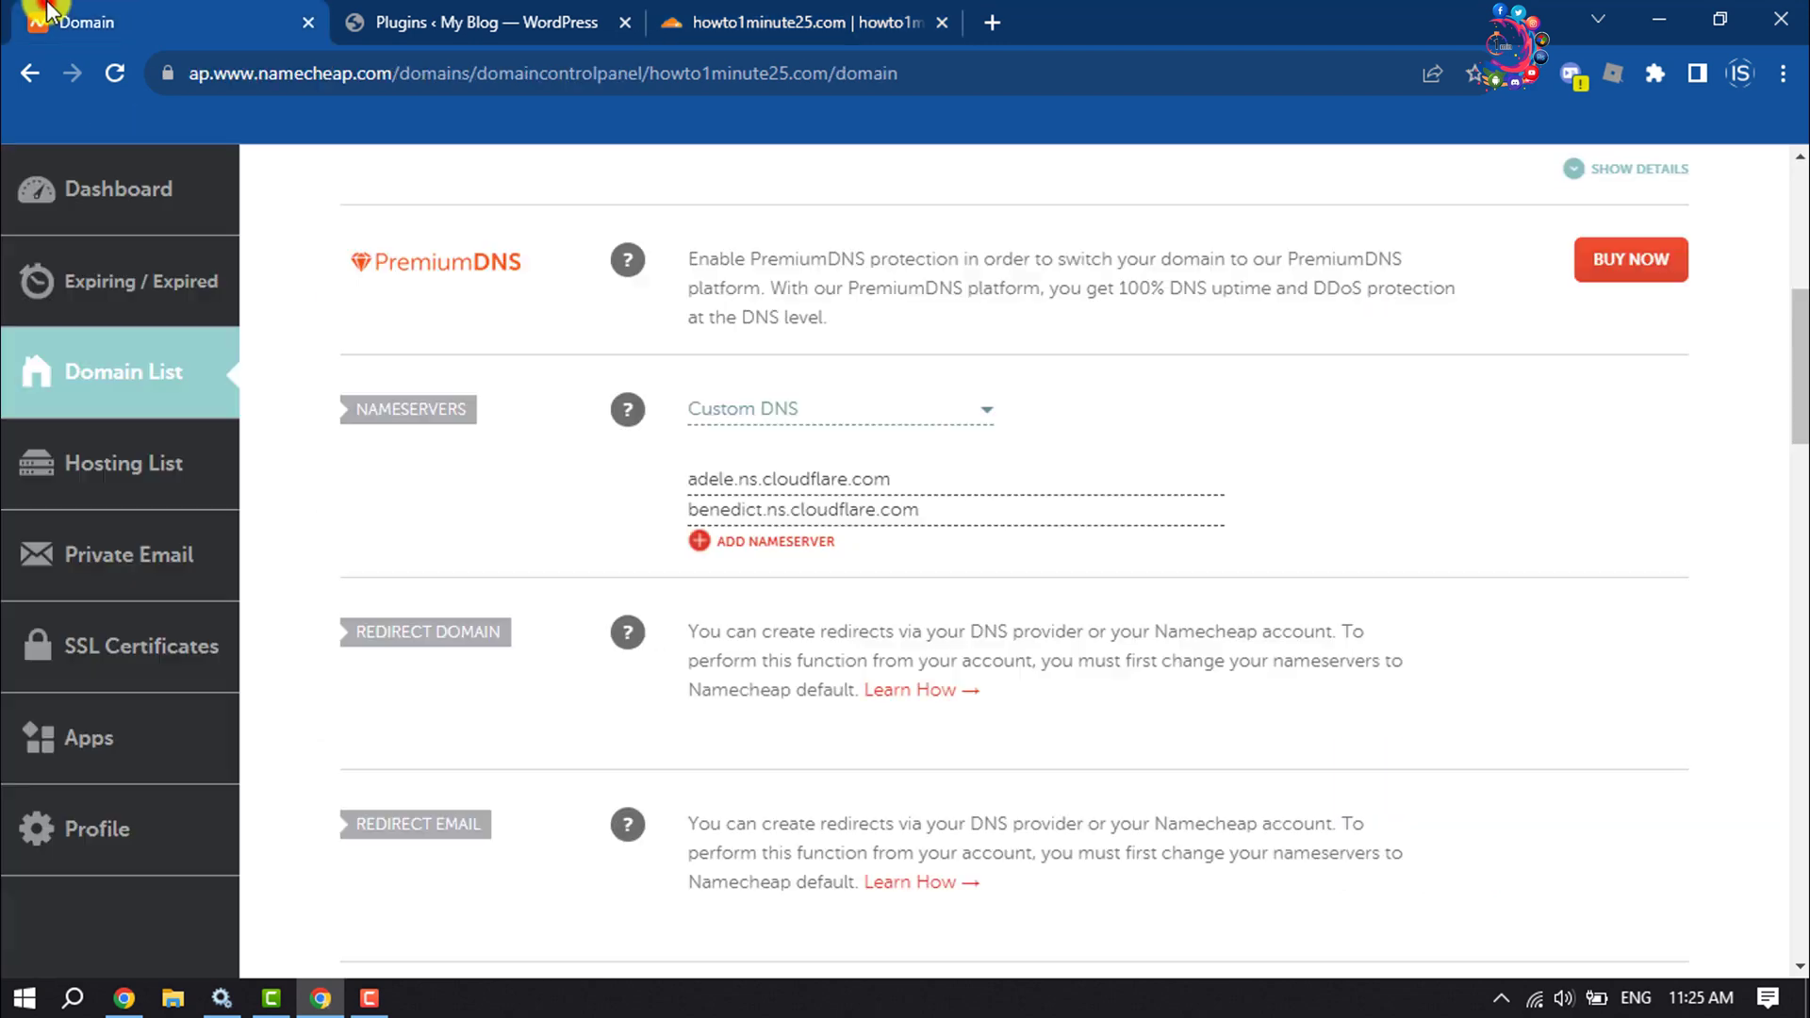
{"action": "left_click", "coordinate": [424, 22]}
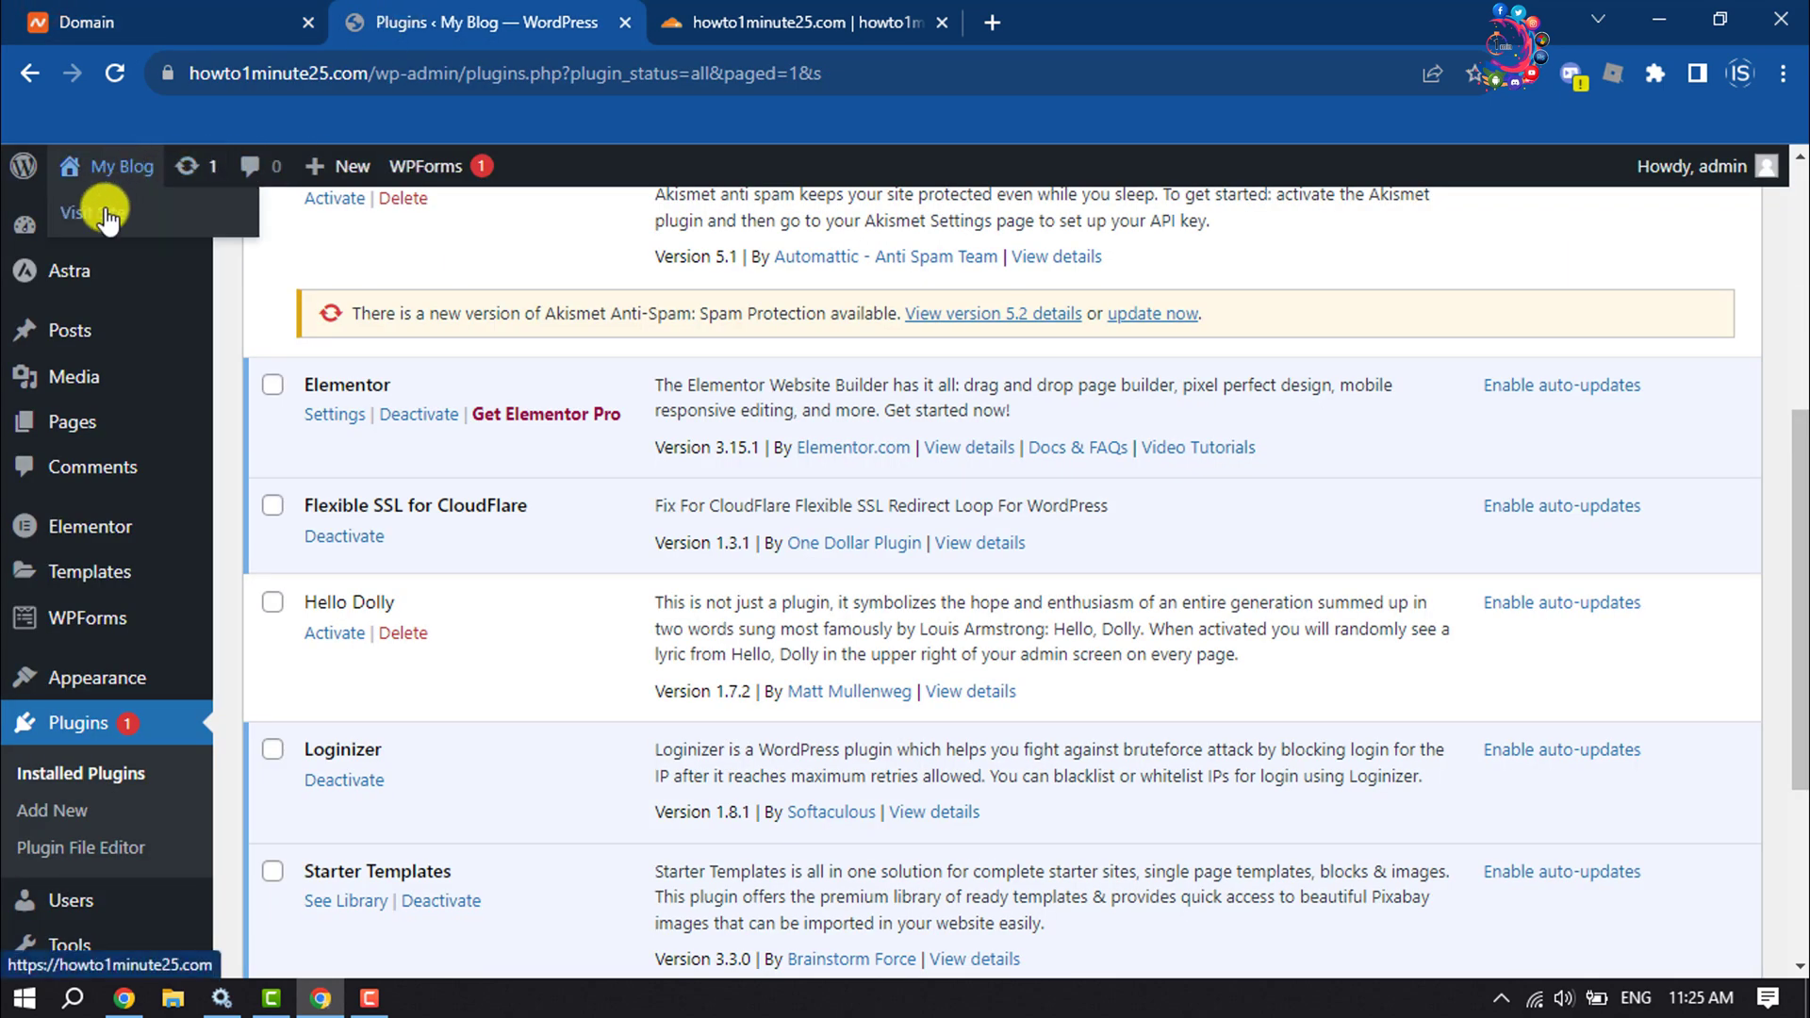
{"action": "left_click", "coordinate": [106, 215]}
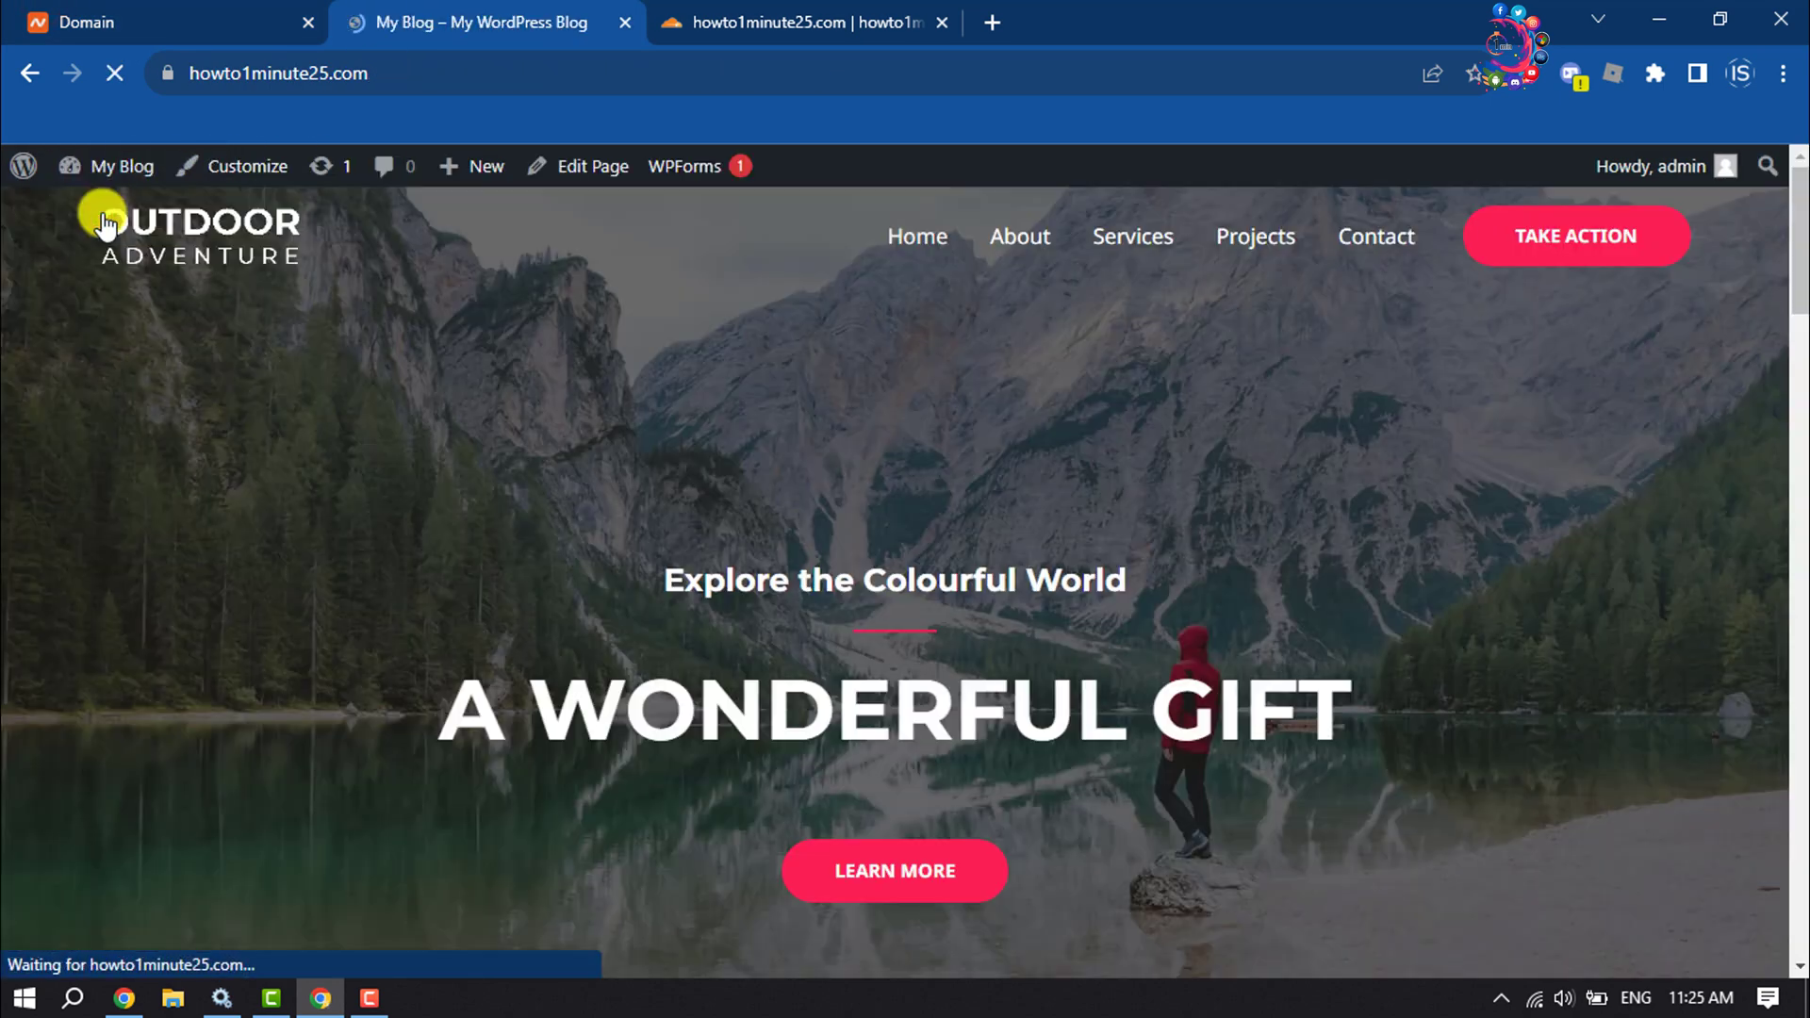
{"action": "left_click", "coordinate": [279, 73]}
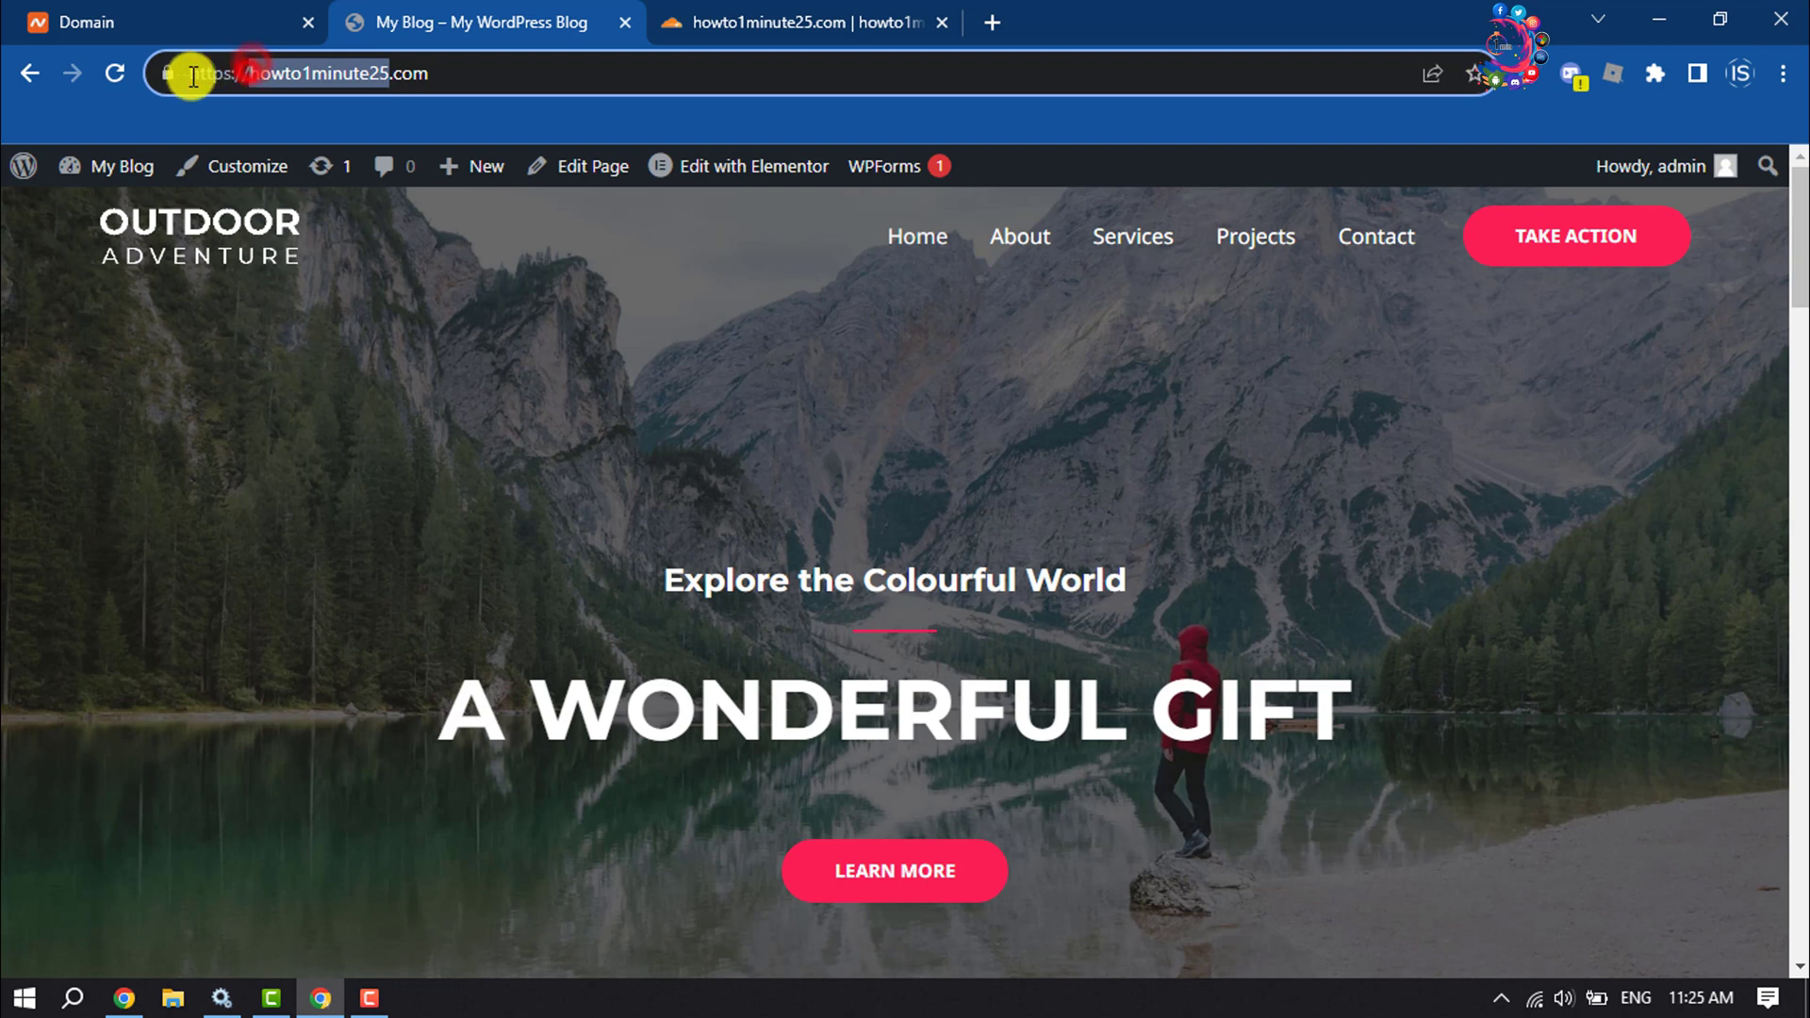
{"action": "left_click_drag", "start_coordinate": [248, 74], "coordinate": [187, 73]}
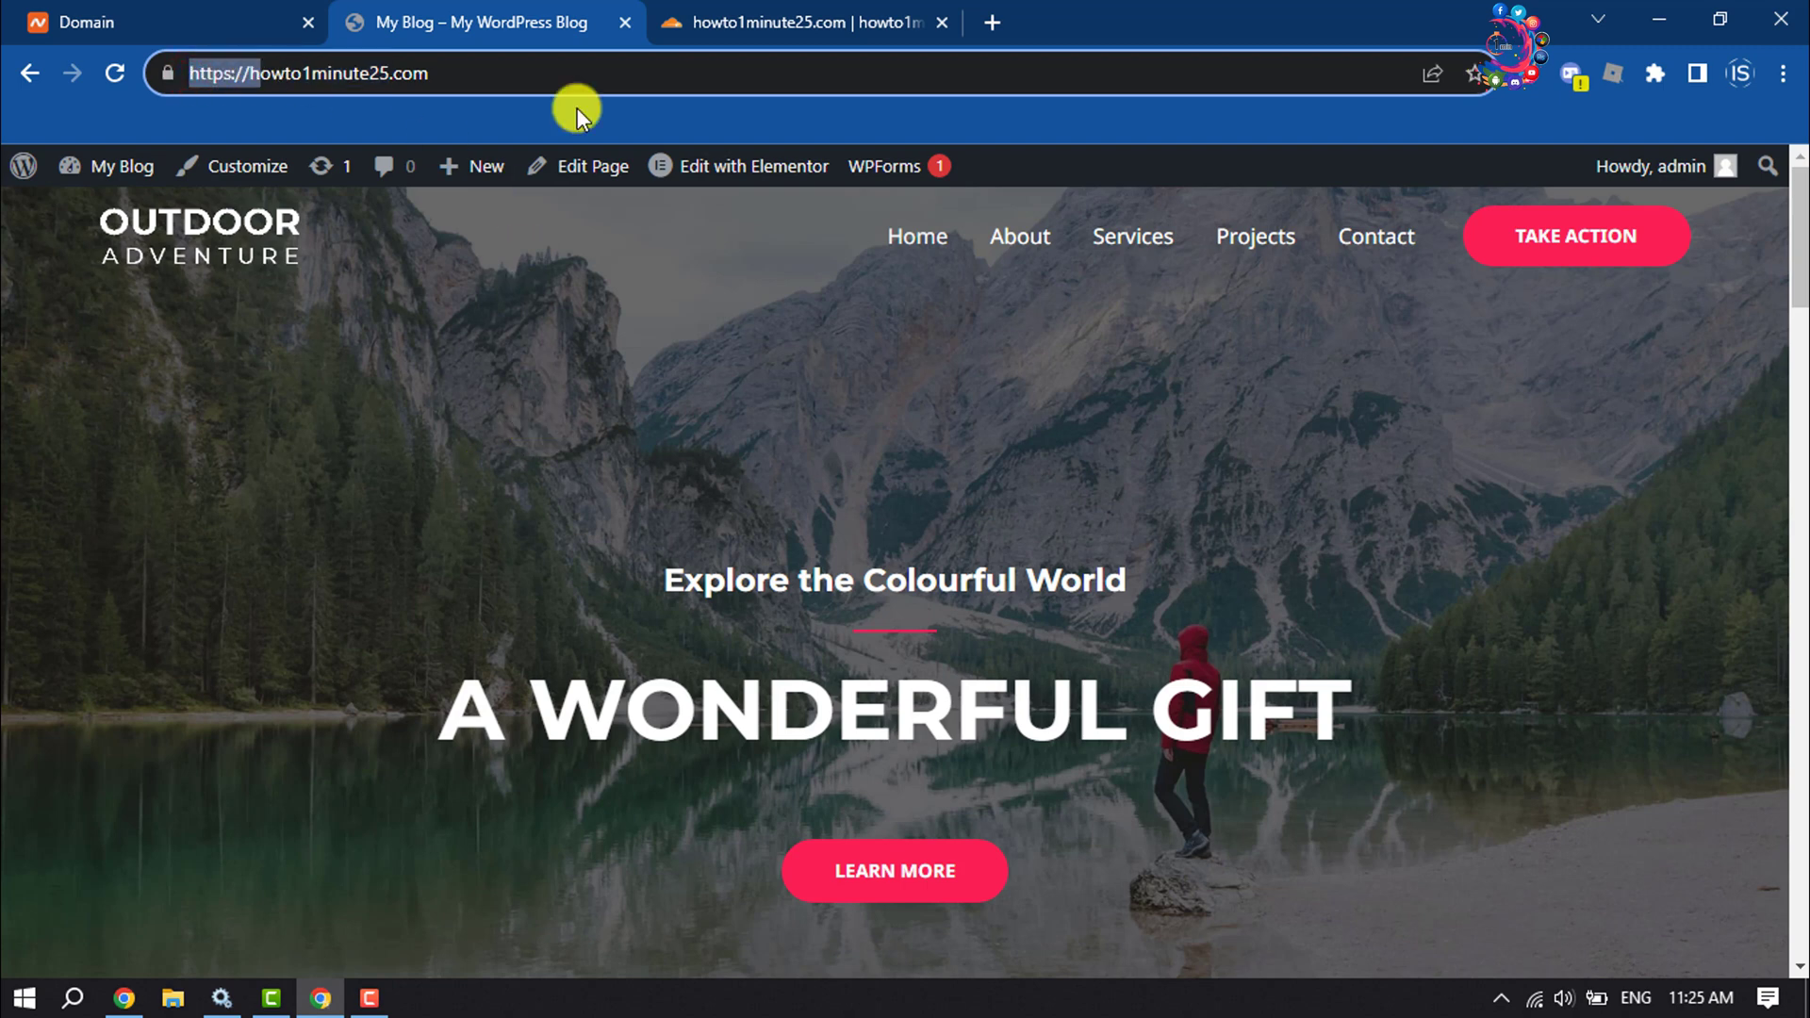
{"action": "left_click", "coordinate": [799, 21]}
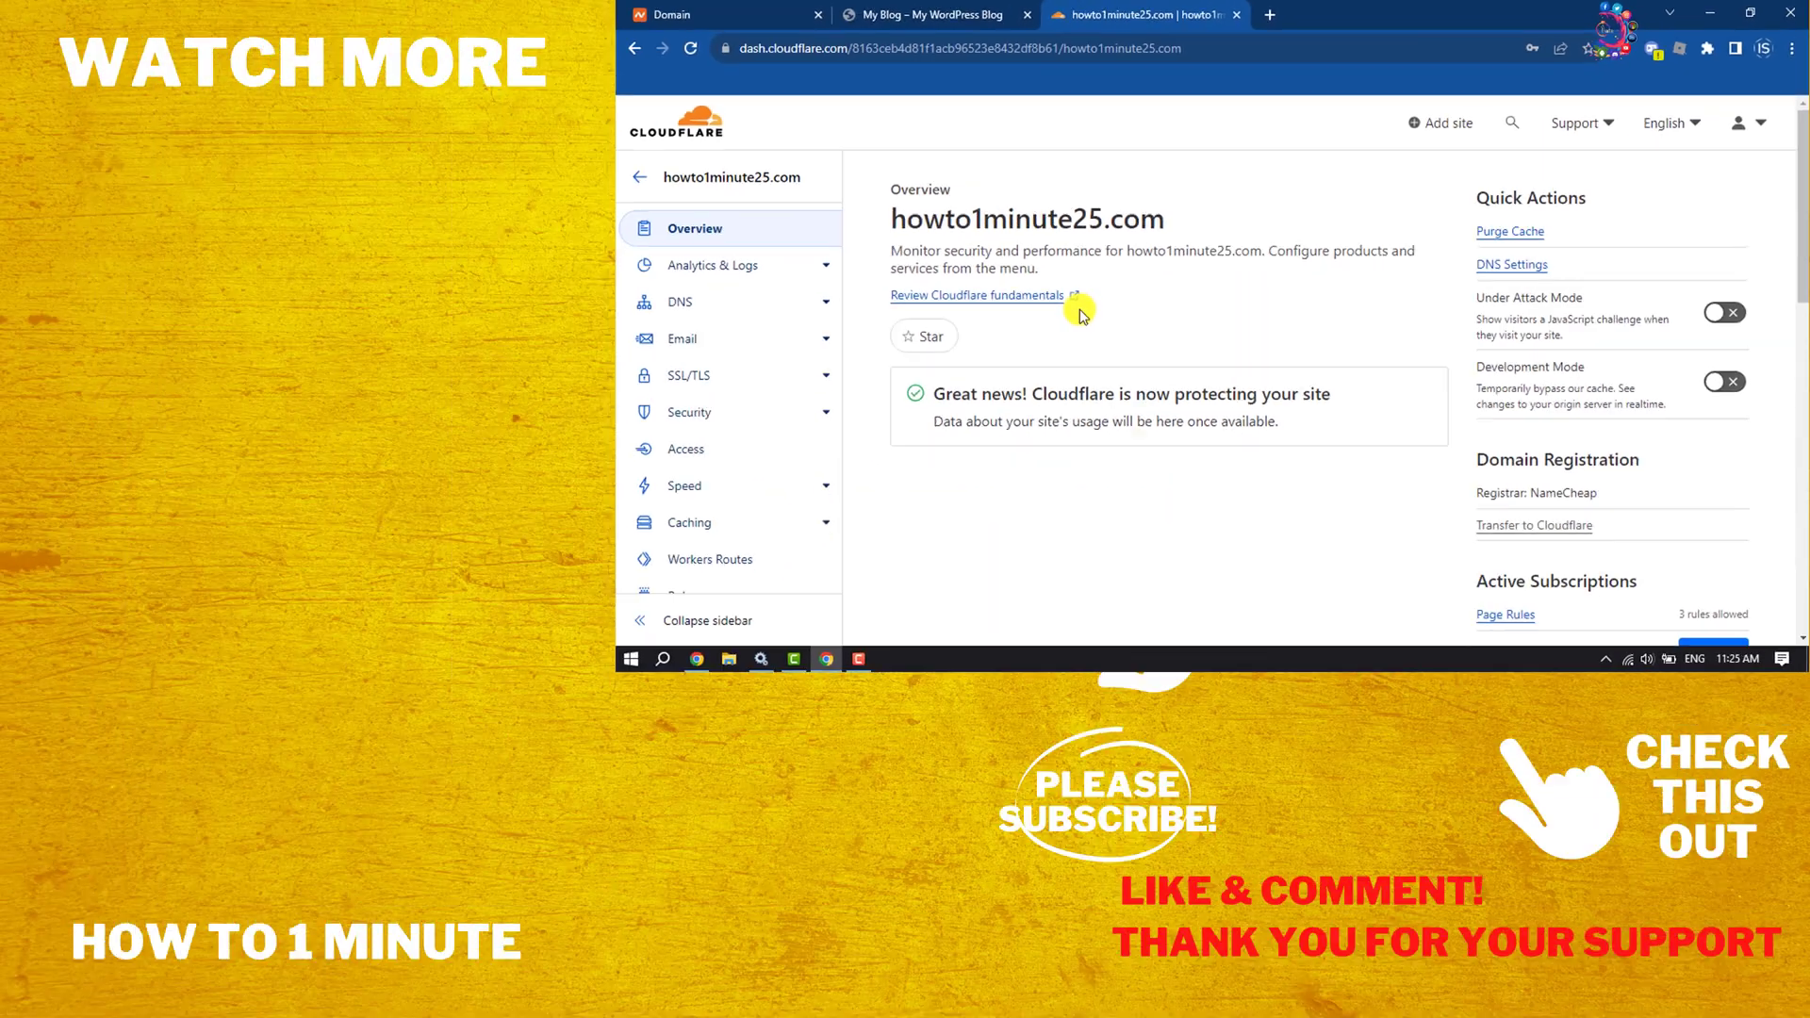
{"action": "left_click", "coordinate": [1171, 8]}
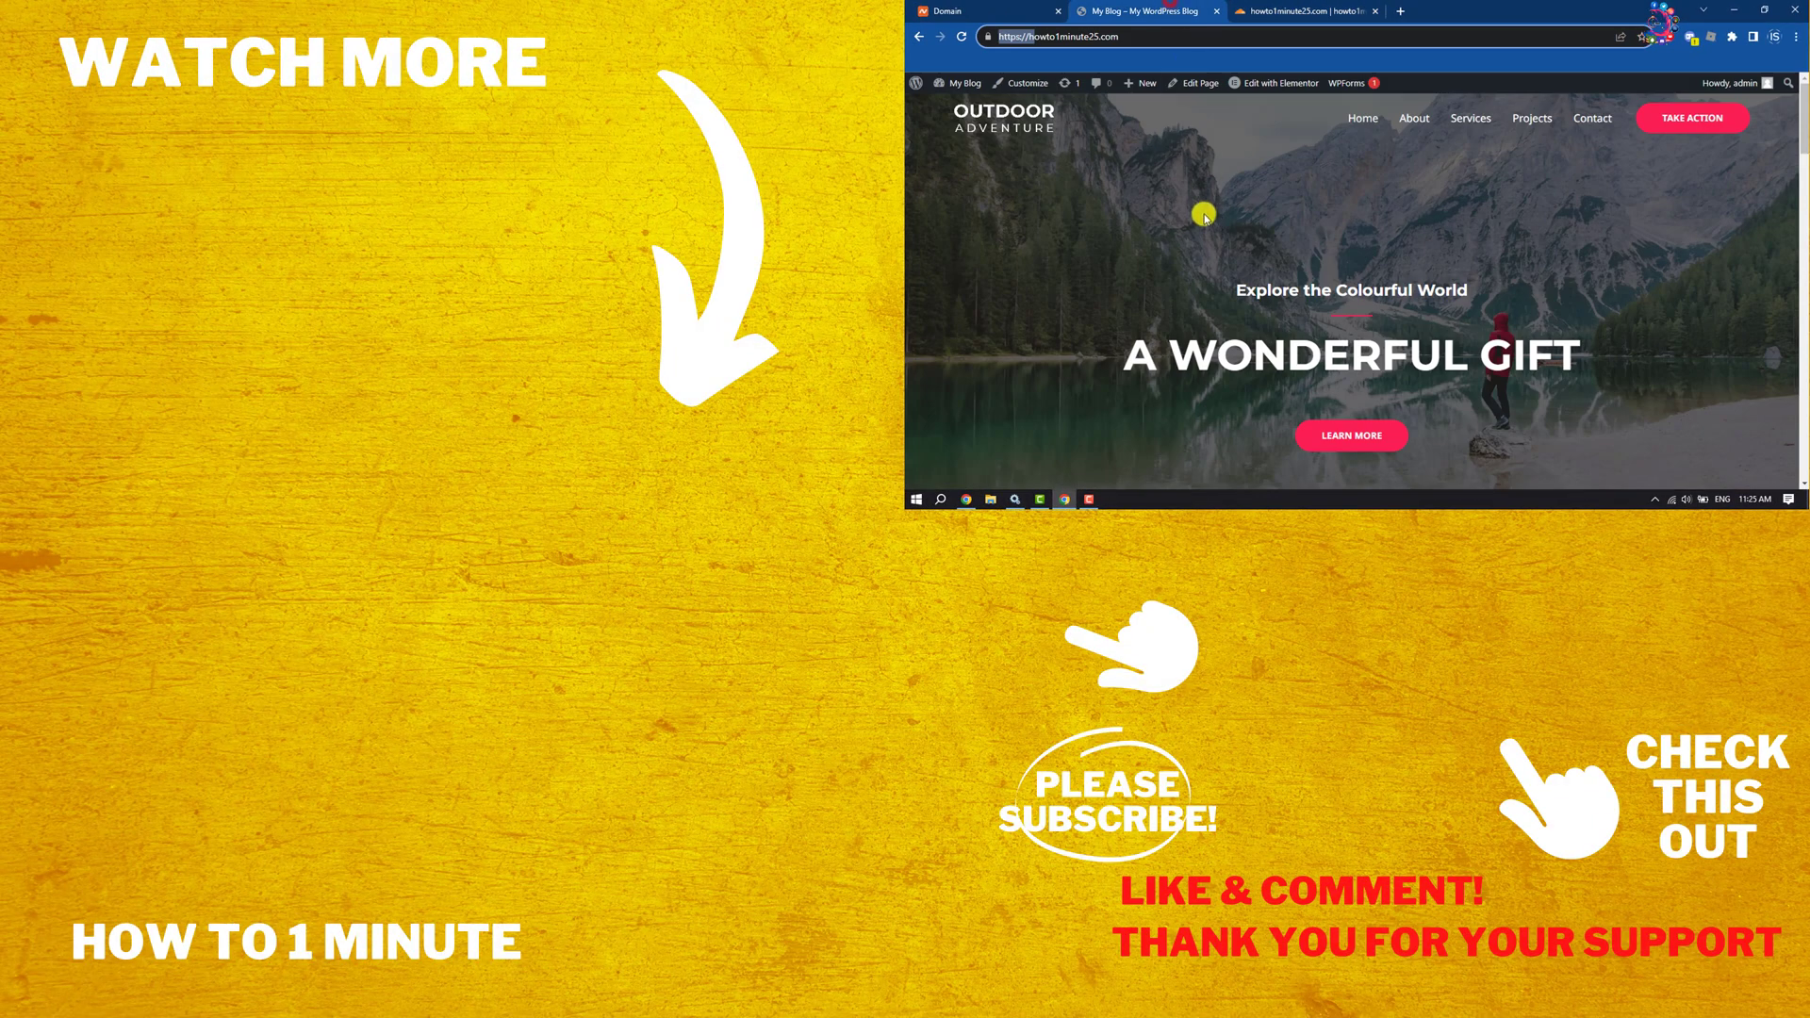